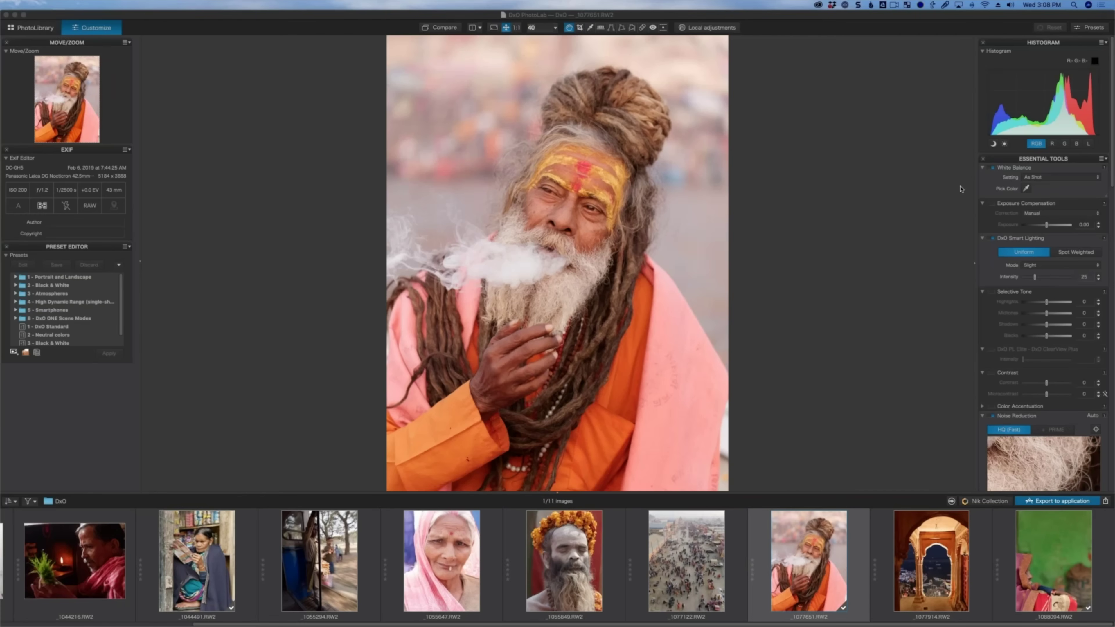
# Step: Look over the photo library's folders and projects, and examine the correction tools available in the Customize workspace
pyautogui.click(36, 28)
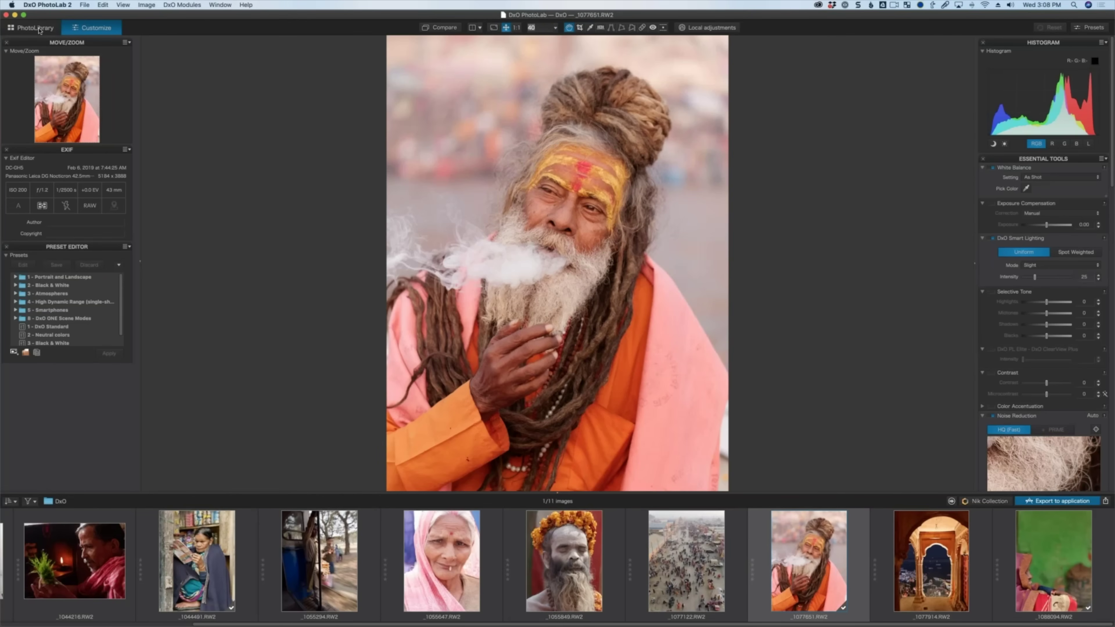
pyautogui.click(39, 29)
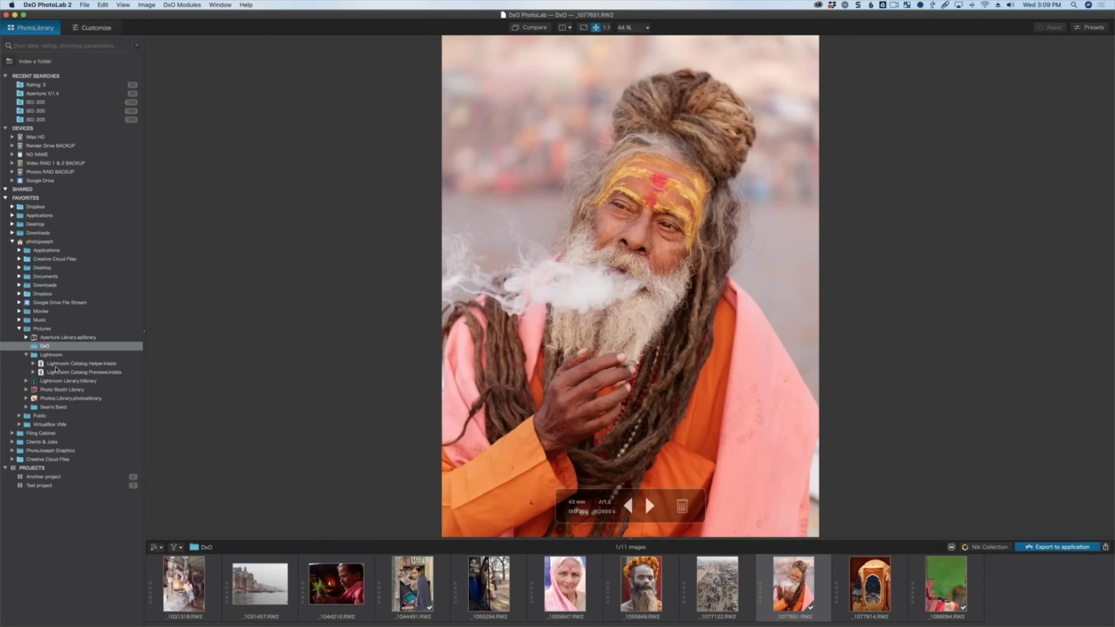
pyautogui.click(98, 28)
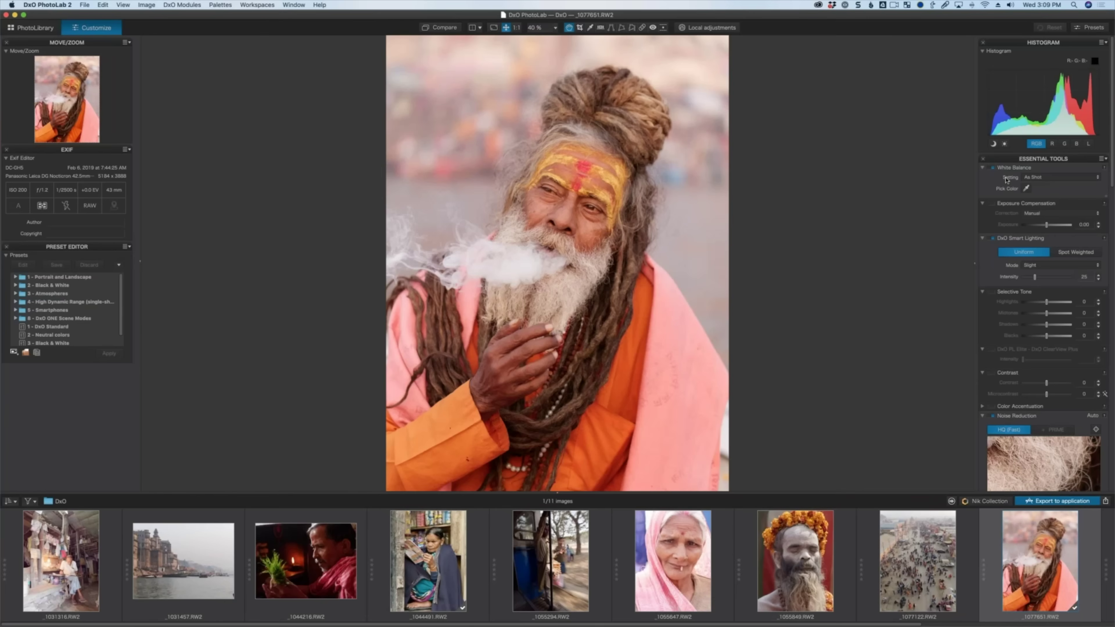
pyautogui.scroll(-10, 1060, 226)
pyautogui.scroll(-15, 1060, 227)
pyautogui.scroll(20, 1059, 226)
# Step: Open the shop photo _1031318.RW2 and reset its corrections
pyautogui.click(96, 546)
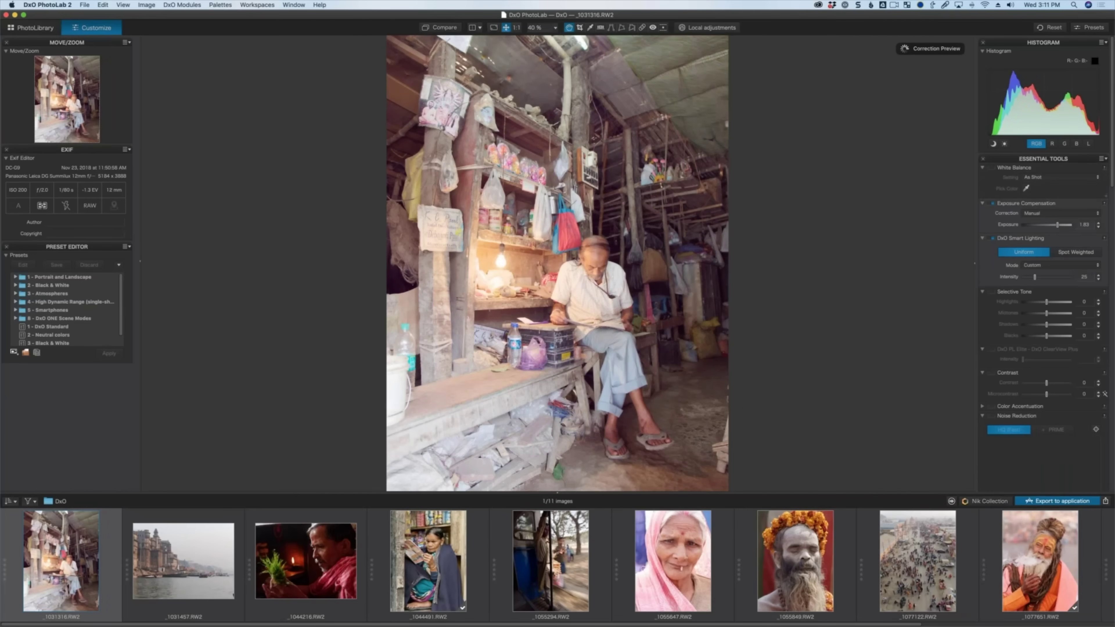
pyautogui.click(1051, 28)
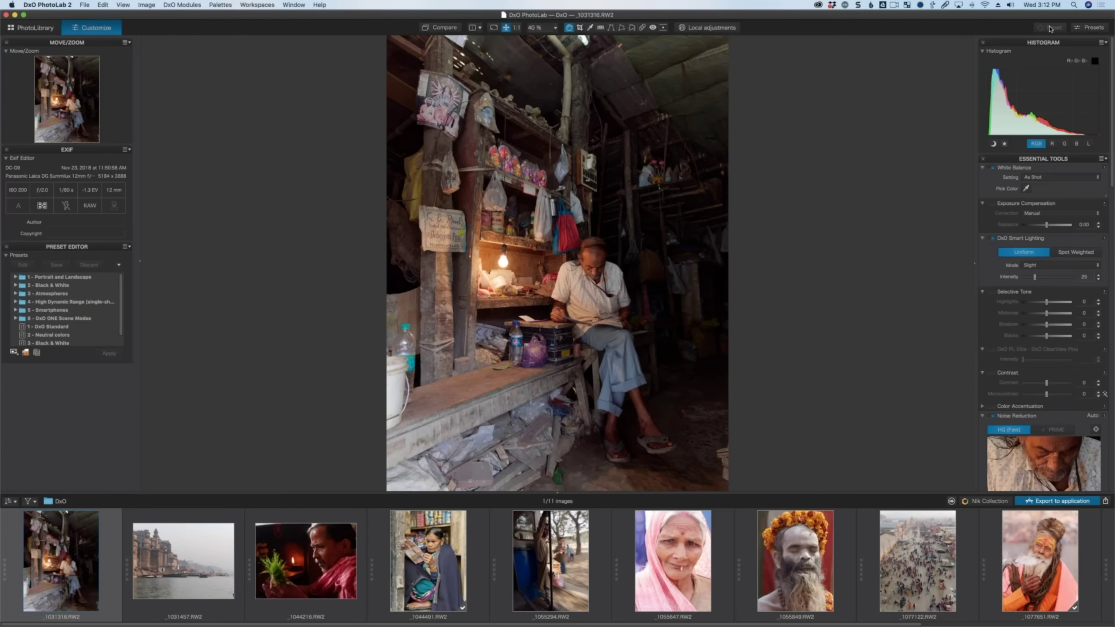
# Step: Apply the "4 - No correction" preset to the shop photo
pyautogui.click(1091, 28)
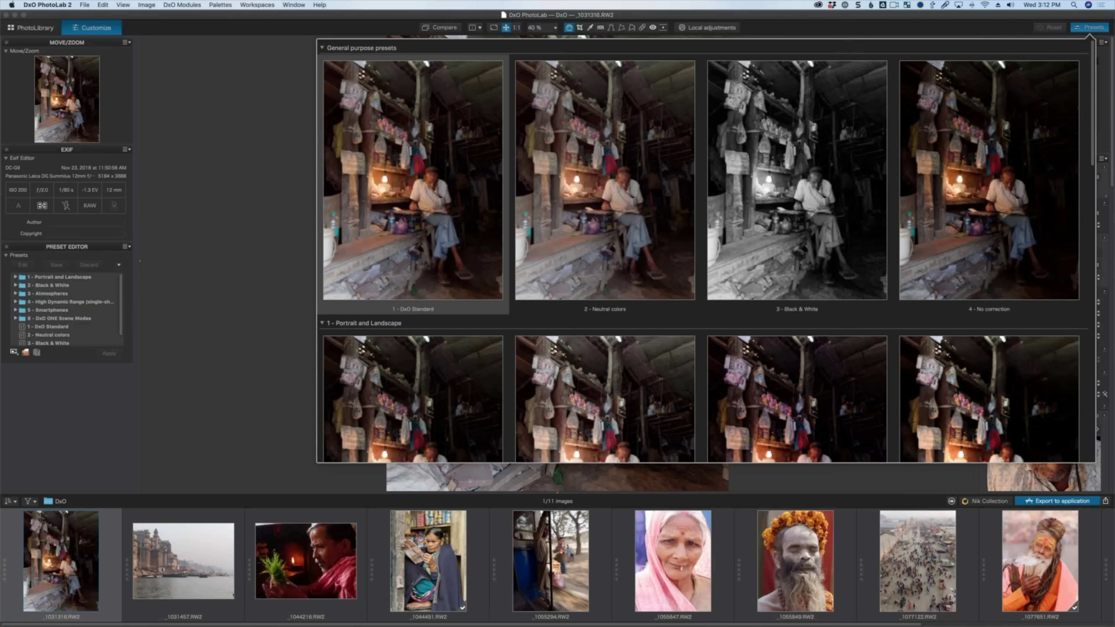
pyautogui.press('super+Tab')
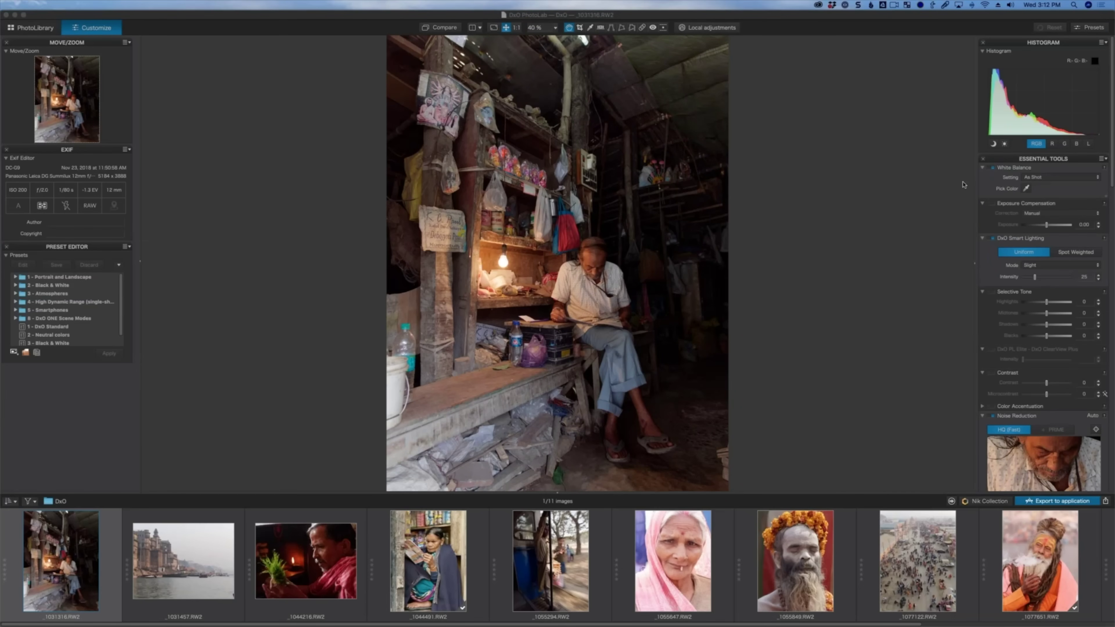
pyautogui.click(1079, 30)
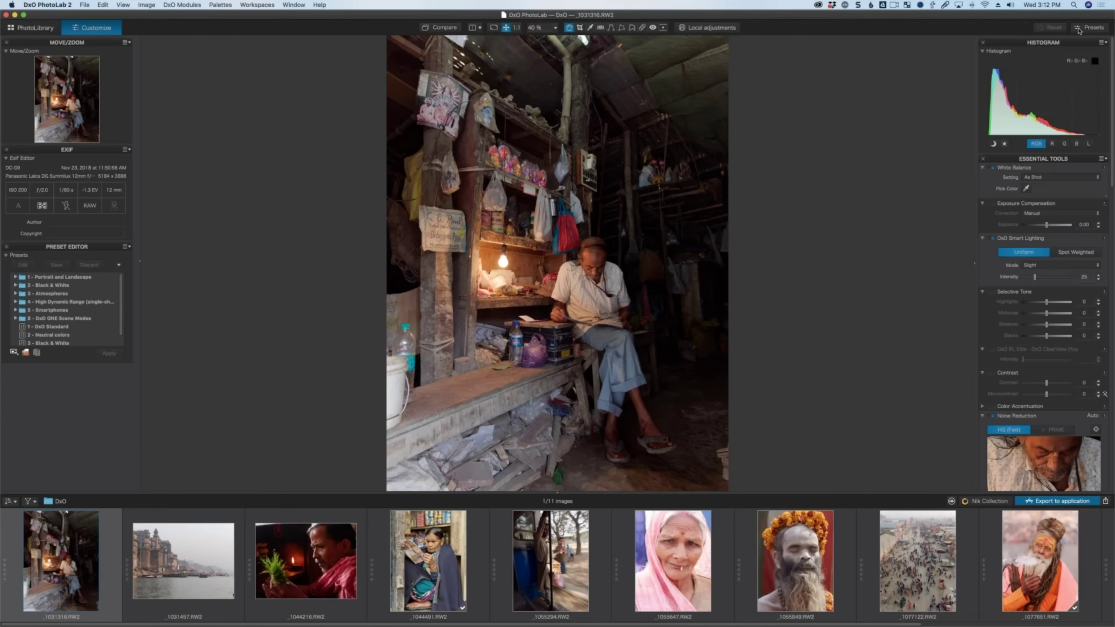
pyautogui.click(1079, 28)
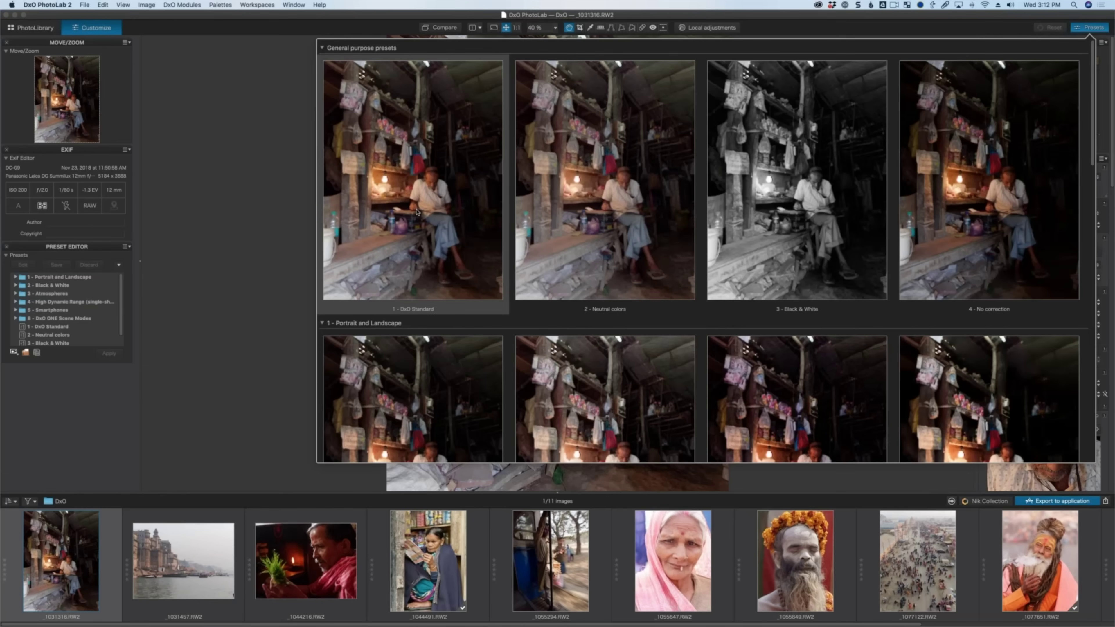
pyautogui.click(948, 237)
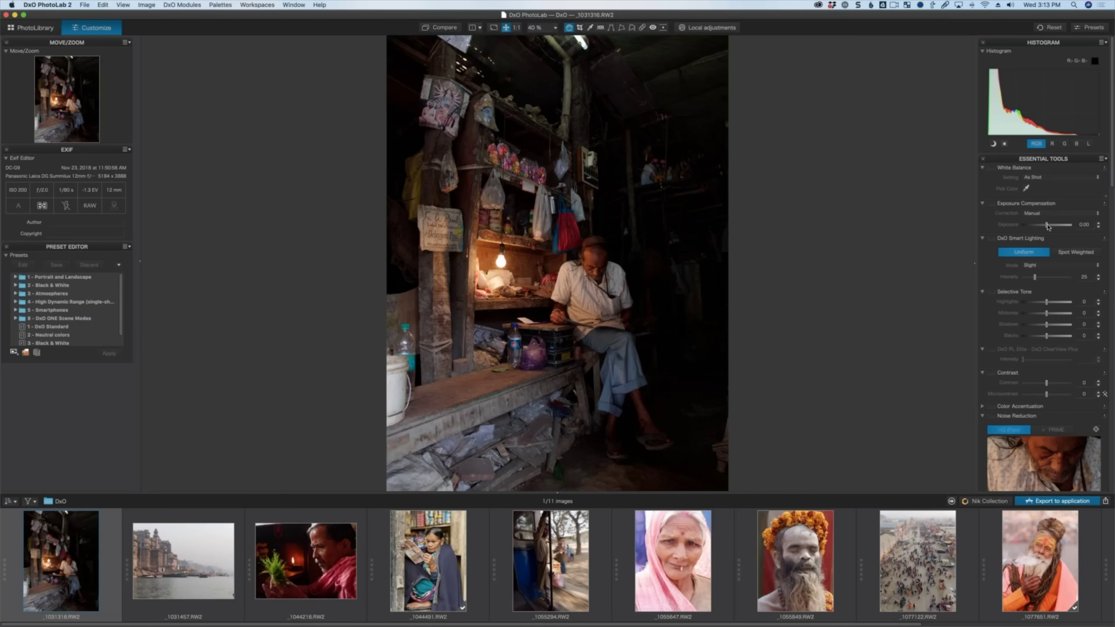
# Step: Try an exposure compensation of 1.81 on the shop photo and disable the correction
pyautogui.moveTo(1047, 226); pyautogui.dragTo(1056, 225)
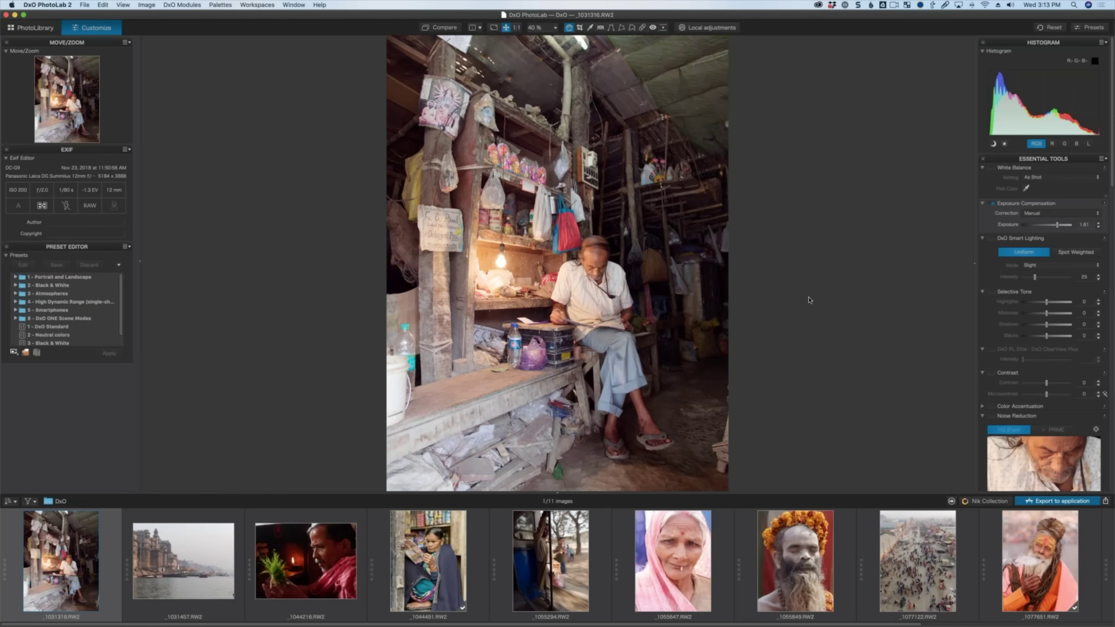
pyautogui.click(992, 203)
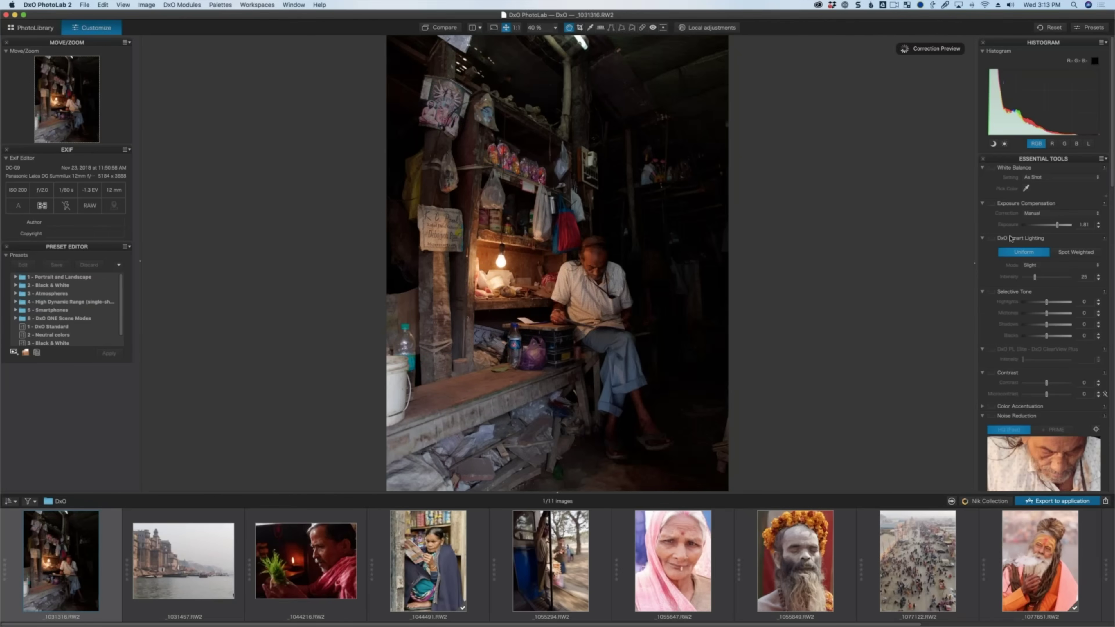
# Step: Try DxO Smart Lighting on the shop photo at an intensity of 80, and reset all corrections
pyautogui.click(992, 238)
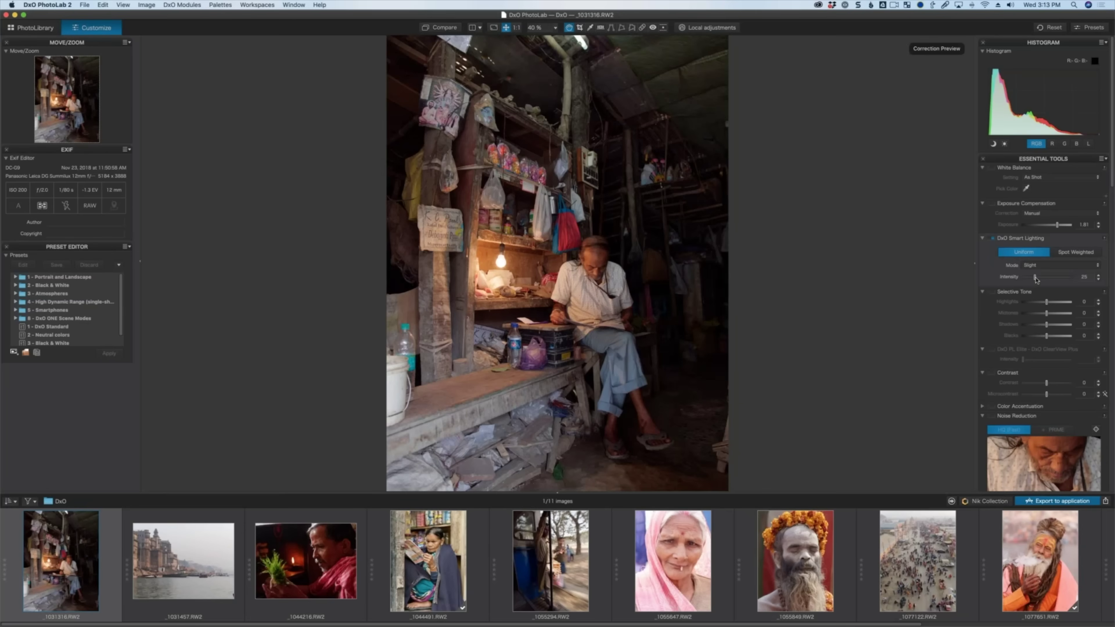
pyautogui.moveTo(1036, 280); pyautogui.dragTo(1061, 277)
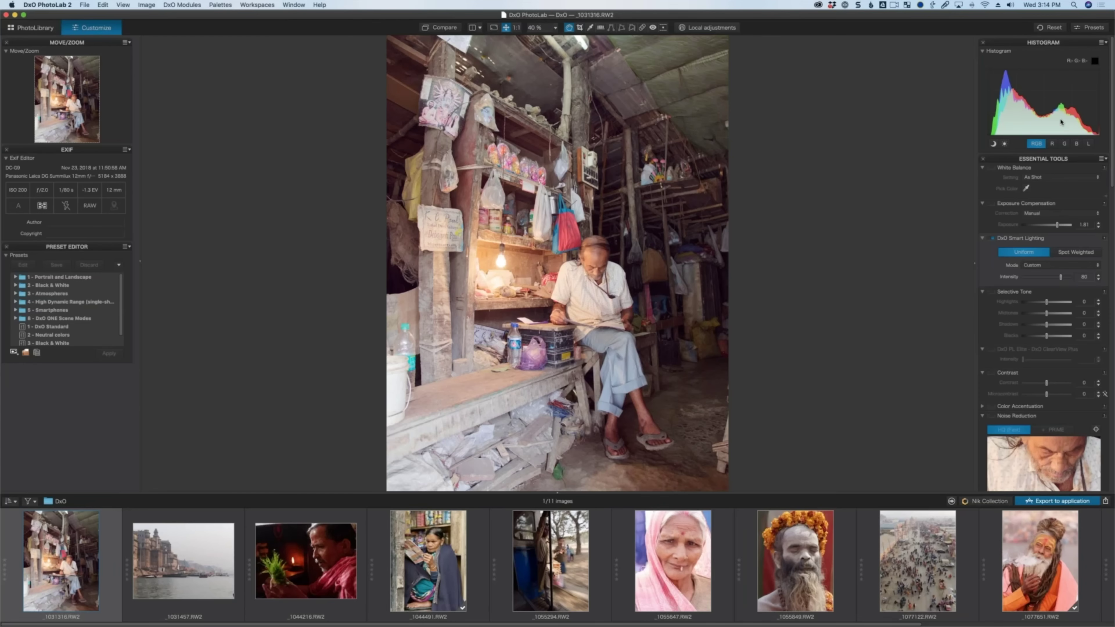
pyautogui.click(1049, 27)
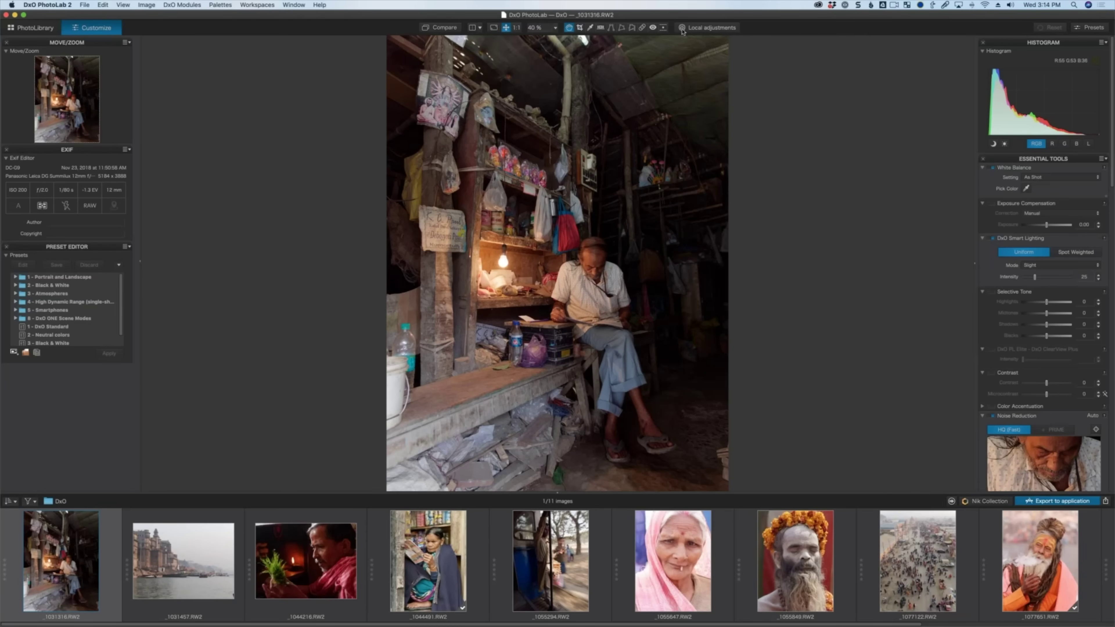
# Step: Start local adjustments and place a control point on the wooden bench in the foreground of the shop photo
pyautogui.click(714, 28)
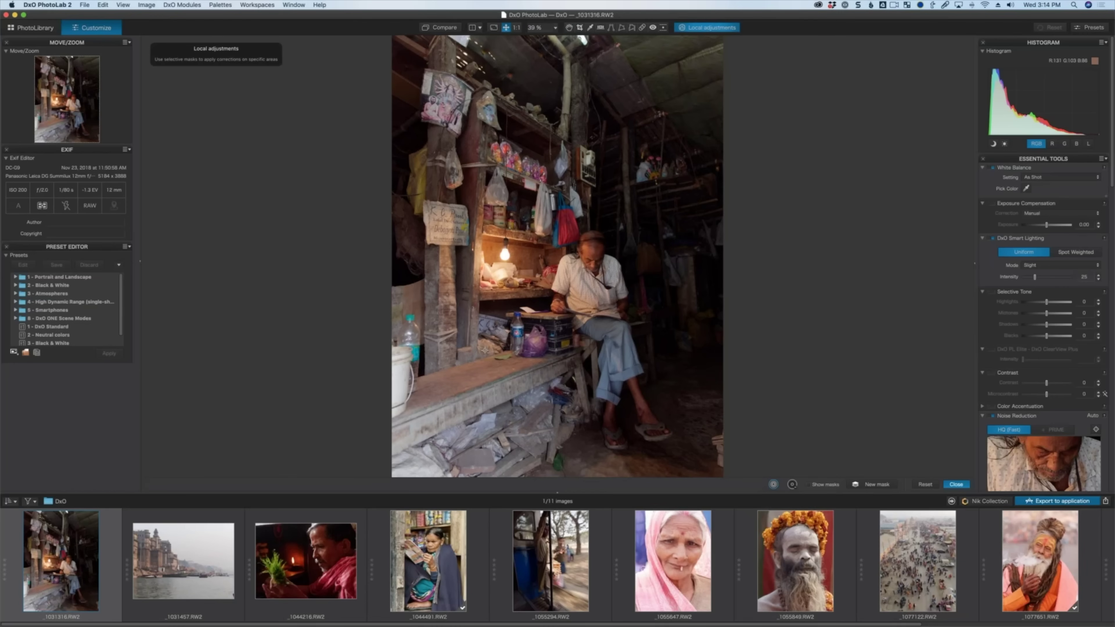
pyautogui.rightClick(463, 380)
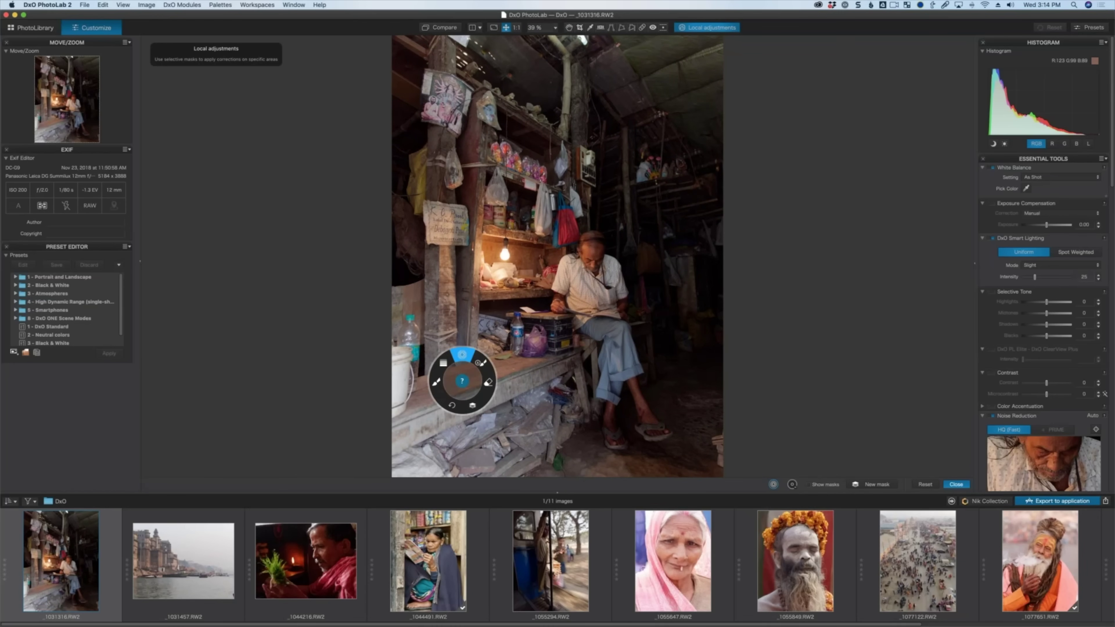
pyautogui.click(436, 382)
pyautogui.click(472, 406)
pyautogui.click(452, 406)
pyautogui.click(463, 354)
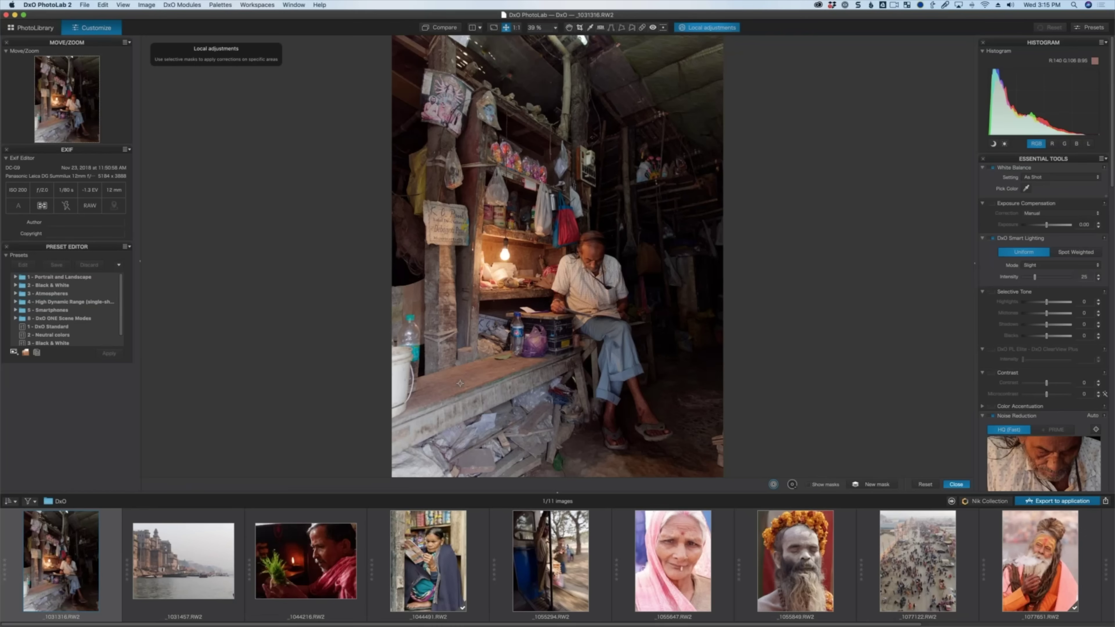
pyautogui.click(461, 382)
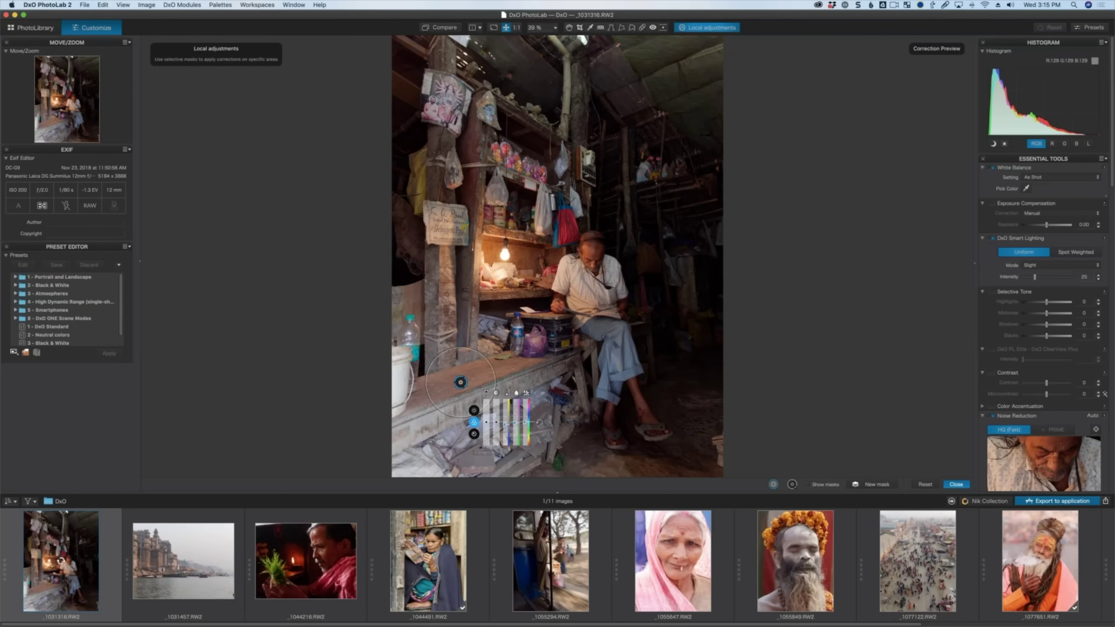
# Step: Enlarge the bench control point's area of influence, checking its coverage with the mask display
pyautogui.moveTo(427, 391); pyautogui.dragTo(391, 400)
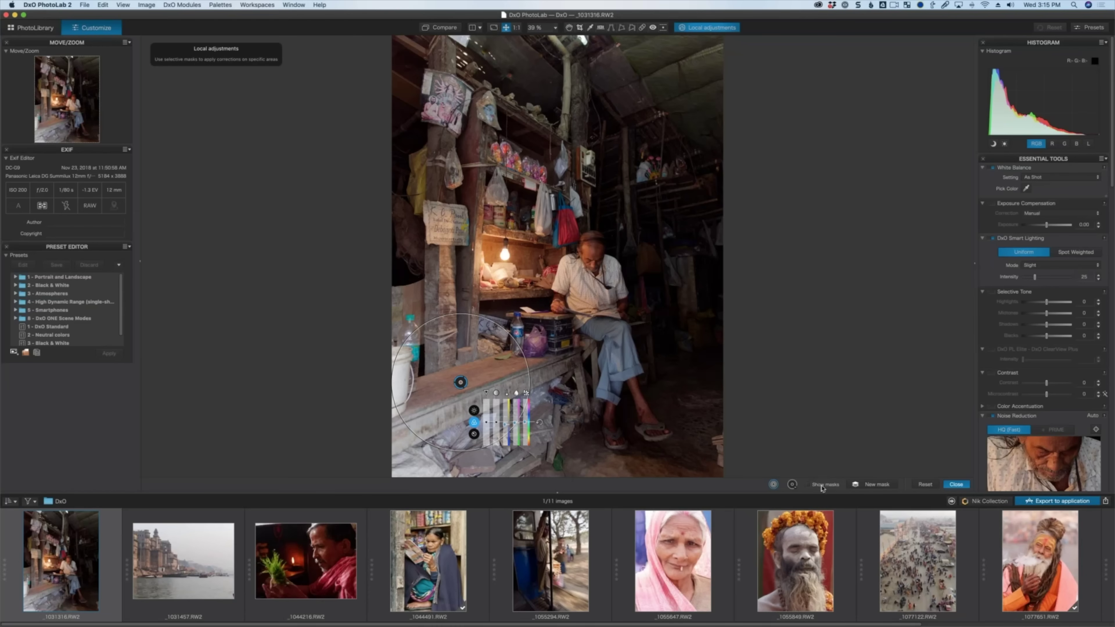
pyautogui.click(810, 485)
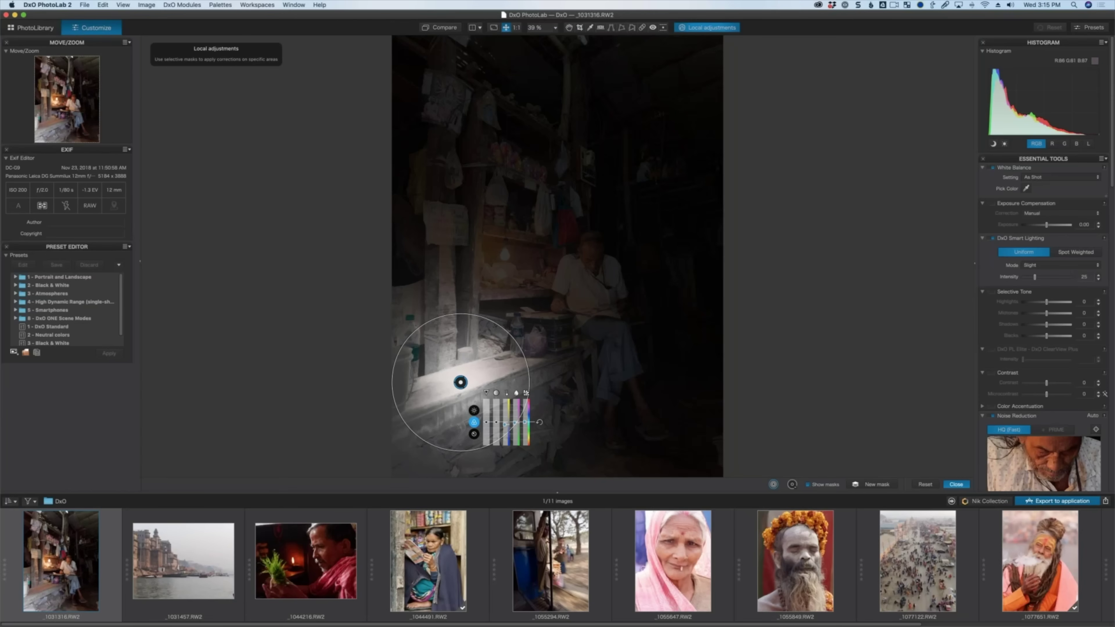
pyautogui.moveTo(521, 350)
pyautogui.mouseDown()
pyautogui.moveTo(551, 335)
pyautogui.moveTo(532, 345)
pyautogui.mouseUp()
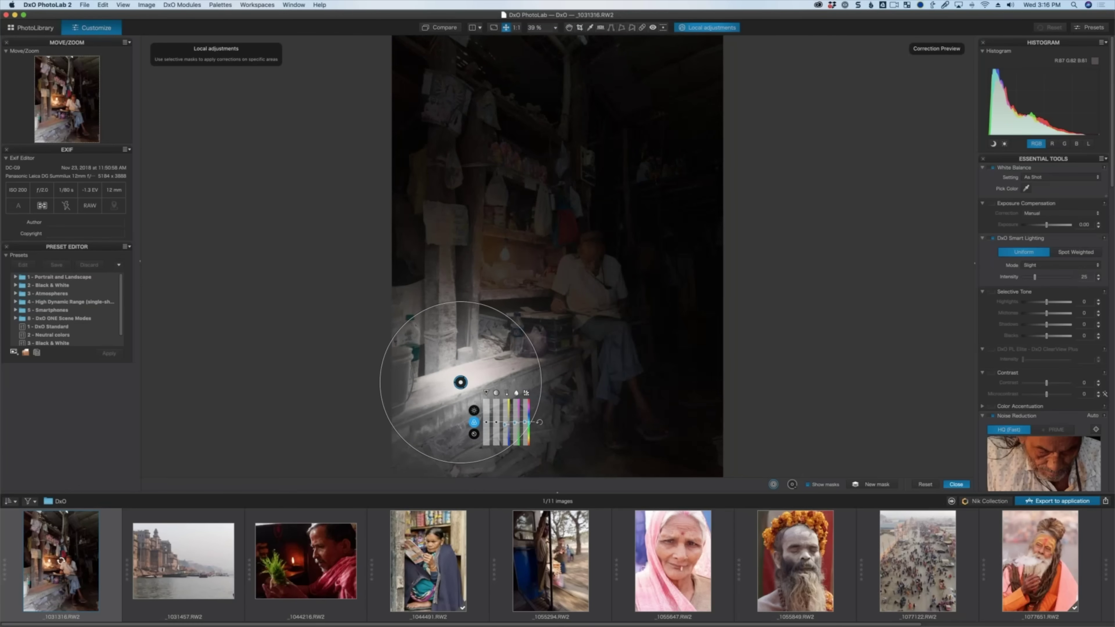
pyautogui.click(808, 485)
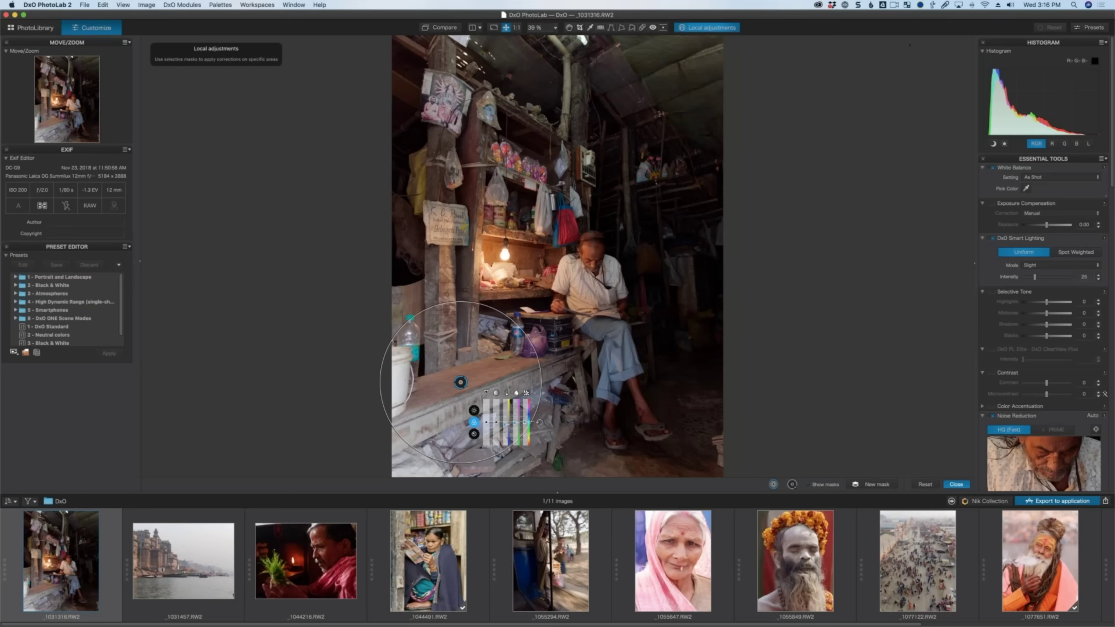
# Step: Lower the exposure of the bench control point and enlarge its circle further
pyautogui.click(474, 410)
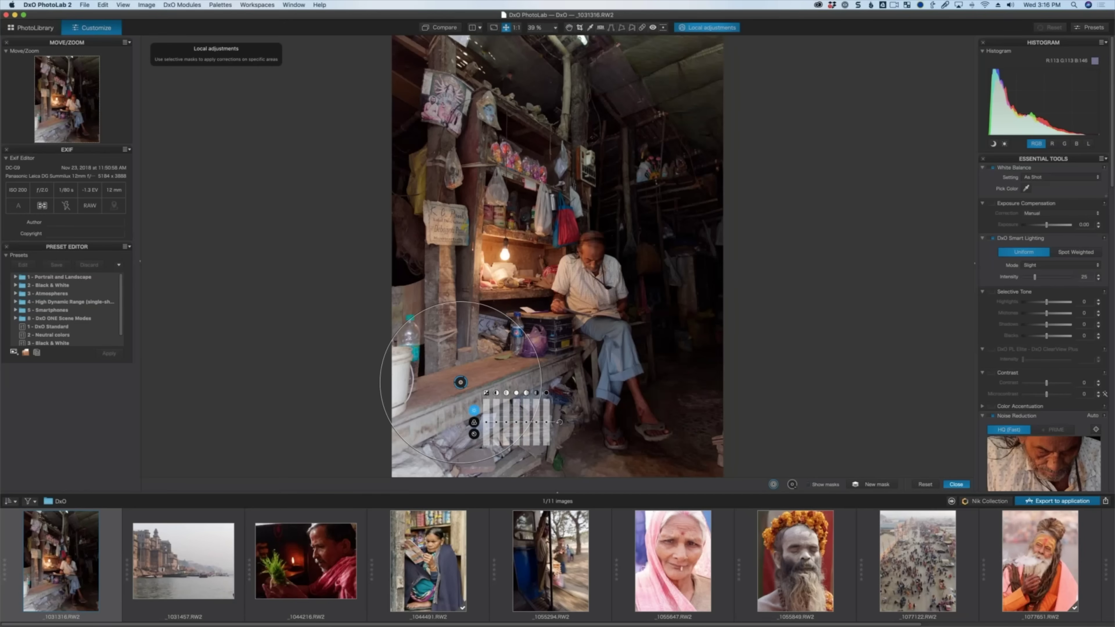
pyautogui.moveTo(489, 423); pyautogui.dragTo(486, 430)
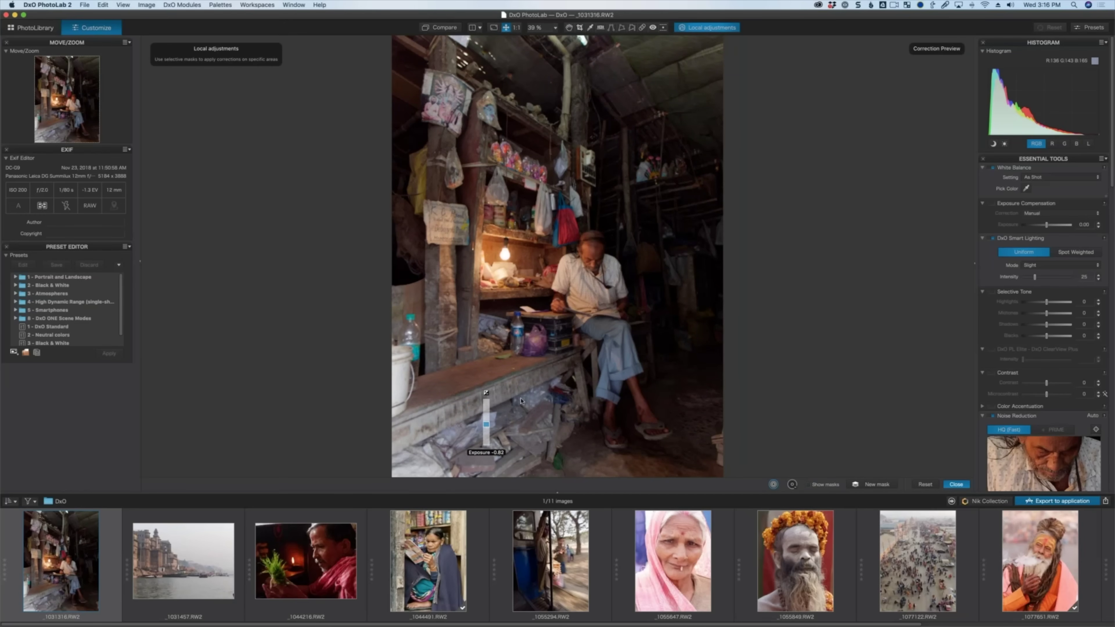
pyautogui.moveTo(460, 382)
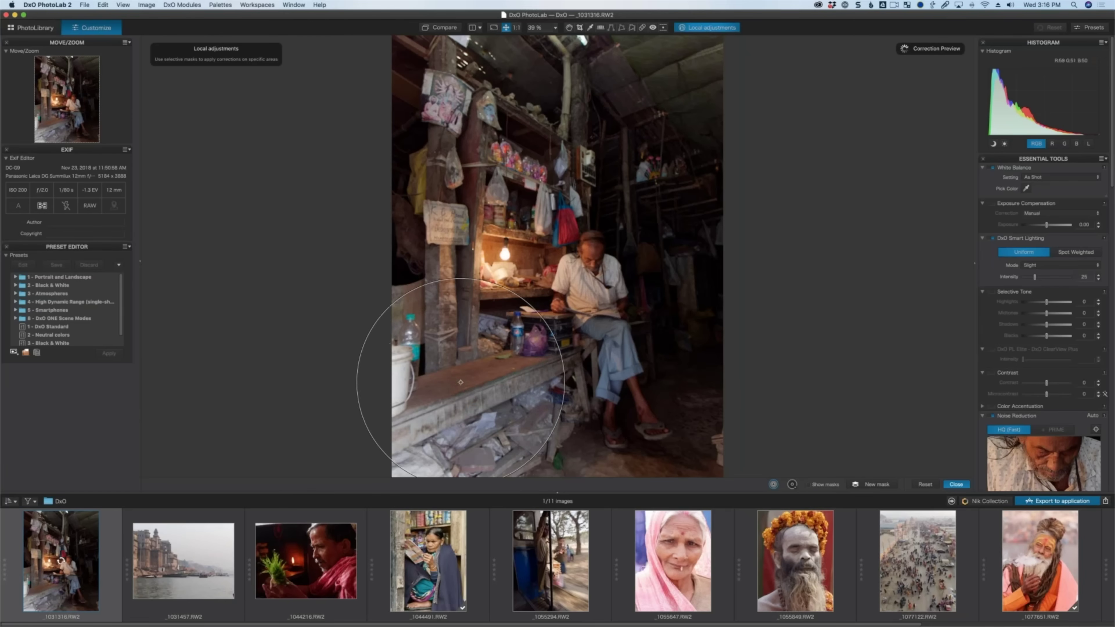
pyautogui.moveTo(486, 424); pyautogui.dragTo(486, 427)
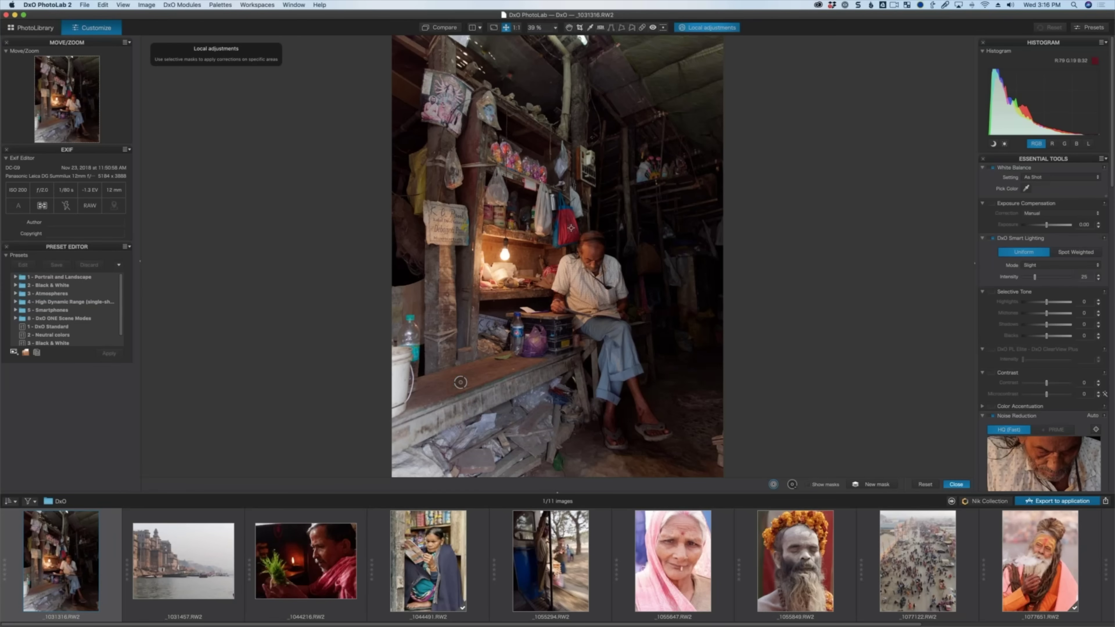
# Step: Add a second control point at the lower edge of the red hanging bag, working at 100% magnification
pyautogui.click(516, 27)
pyautogui.click(568, 28)
pyautogui.moveTo(569, 229); pyautogui.dragTo(540, 290)
pyautogui.press('l')
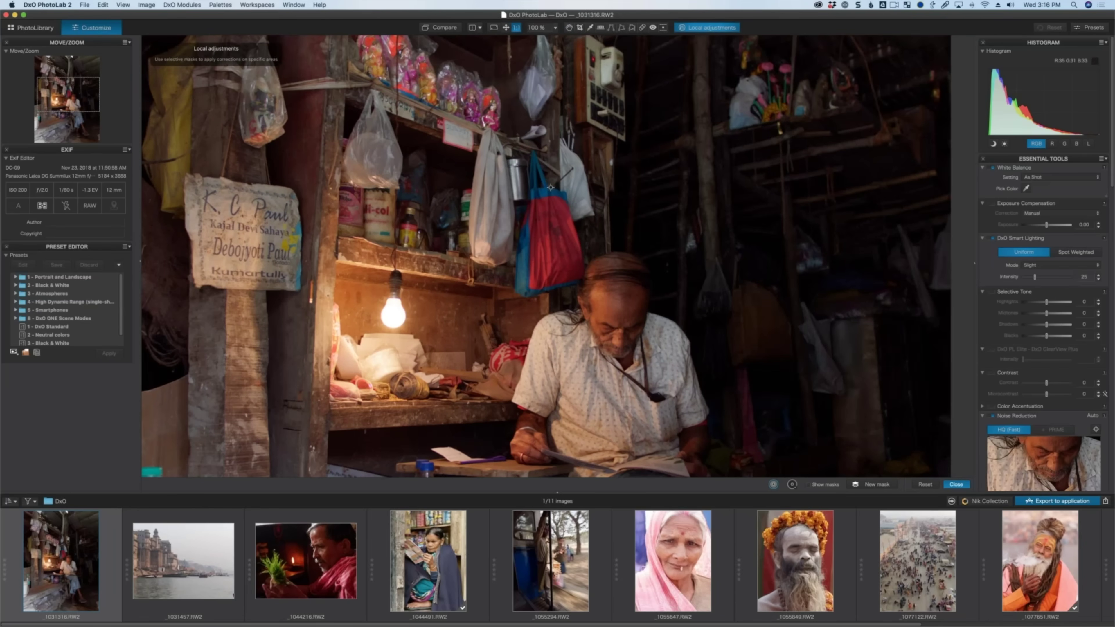
pyautogui.click(572, 253)
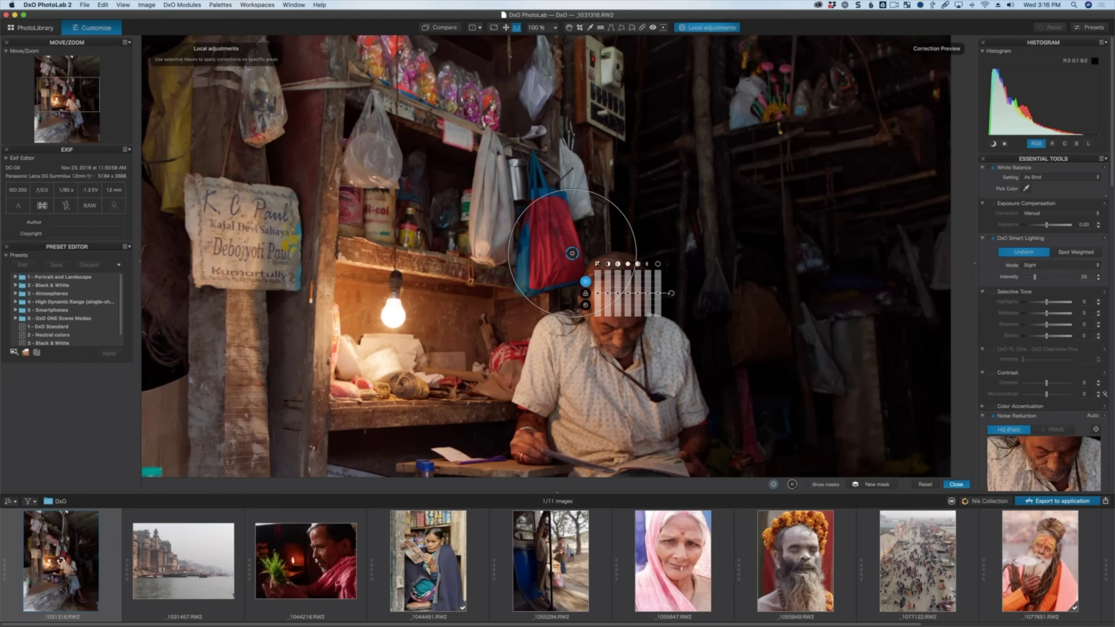
# Step: Move the second control point onto the middle of the red bag and check its mask
pyautogui.click(777, 486)
pyautogui.click(573, 253)
pyautogui.moveTo(572, 254)
pyautogui.mouseDown()
pyautogui.moveTo(558, 245)
pyautogui.moveTo(599, 274)
pyautogui.moveTo(615, 307)
pyautogui.moveTo(625, 303)
pyautogui.moveTo(598, 314)
pyautogui.moveTo(525, 274)
pyautogui.moveTo(559, 245)
pyautogui.mouseUp()
pyautogui.click(808, 484)
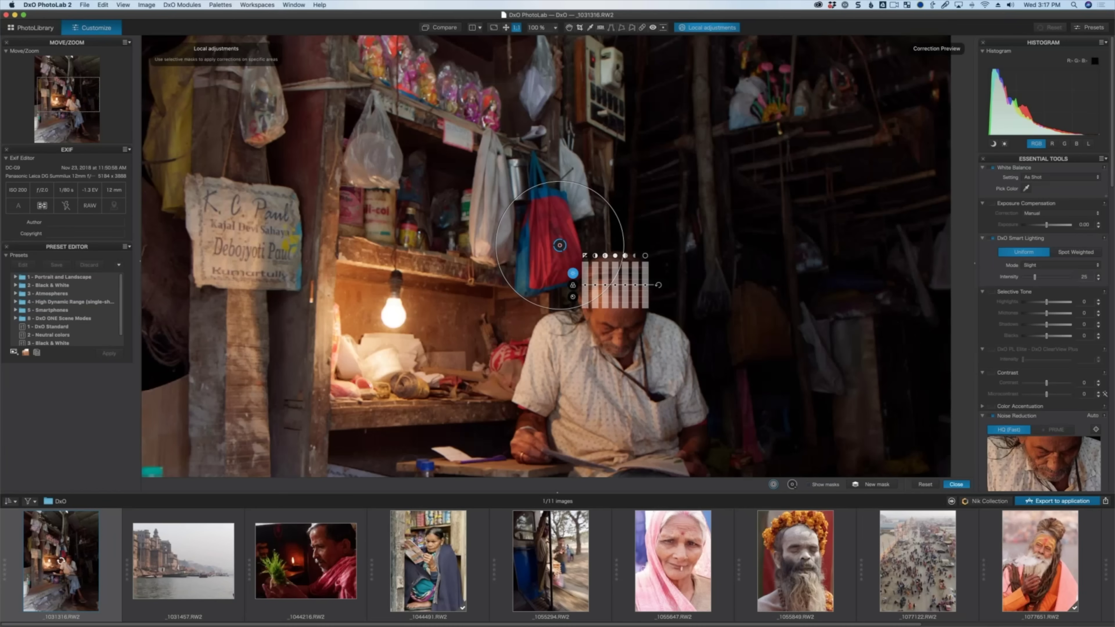
# Step: Reduce the red bag's saturation to -40 with the control point and close the local adjustments
pyautogui.click(573, 284)
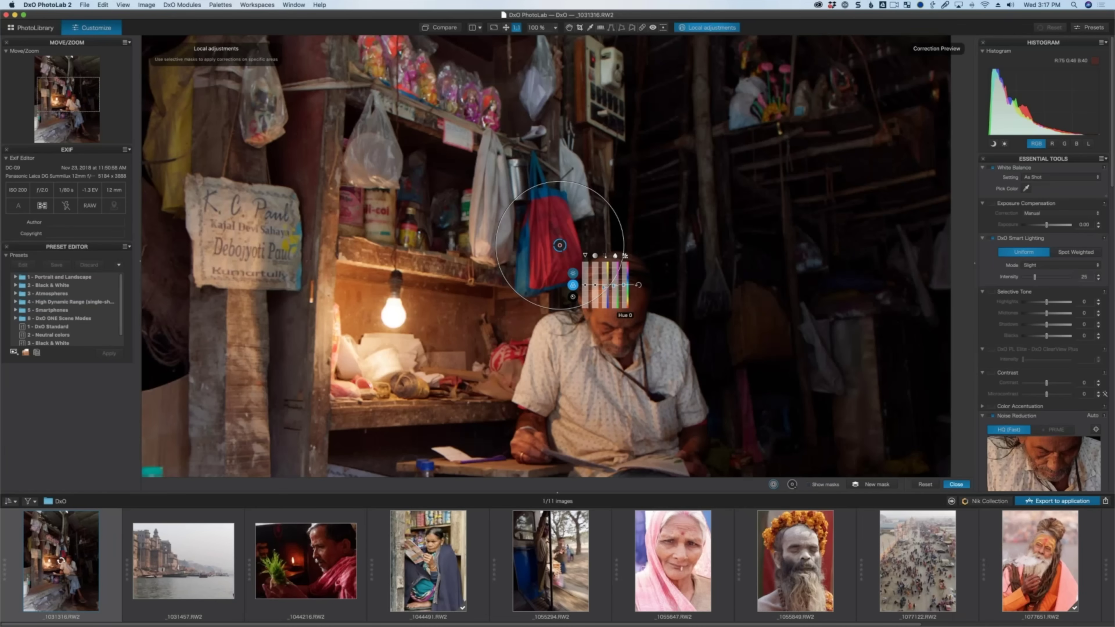
pyautogui.moveTo(595, 291); pyautogui.dragTo(596, 297)
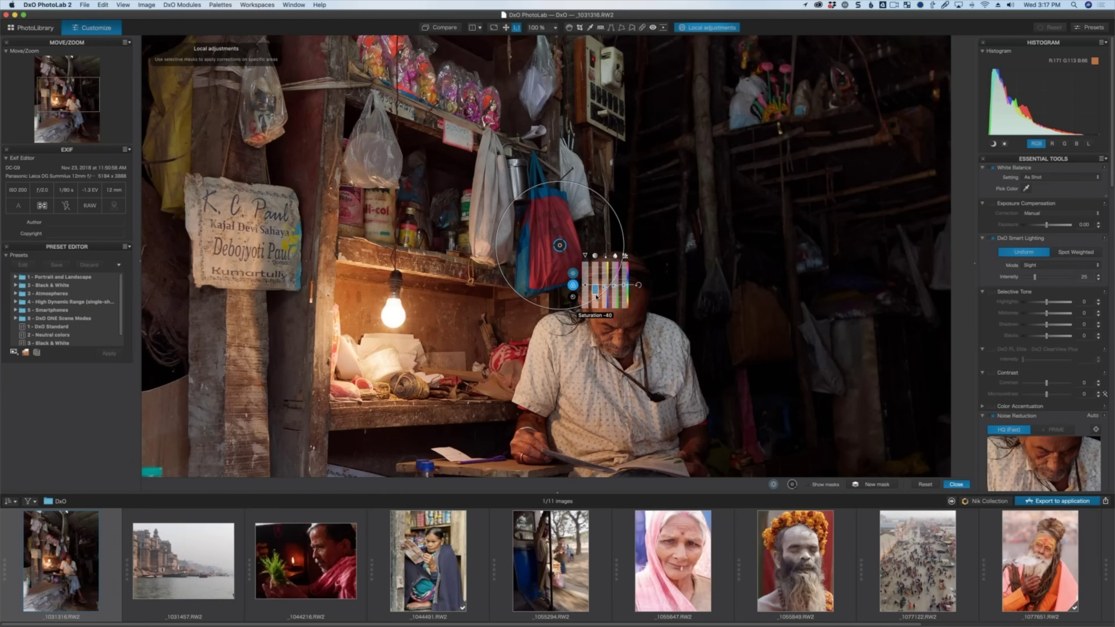
pyautogui.click(956, 484)
pyautogui.click(507, 27)
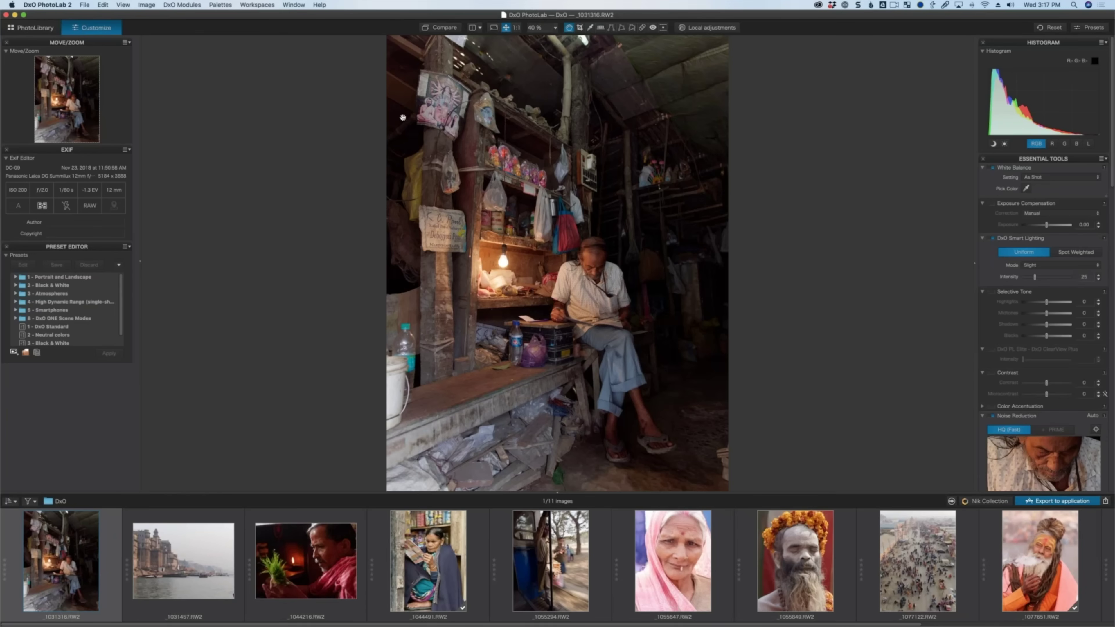
# Step: Open the photo _1077914.RW2 of the lit archway overlooking the river
pyautogui.hscroll(5, 841, 564)
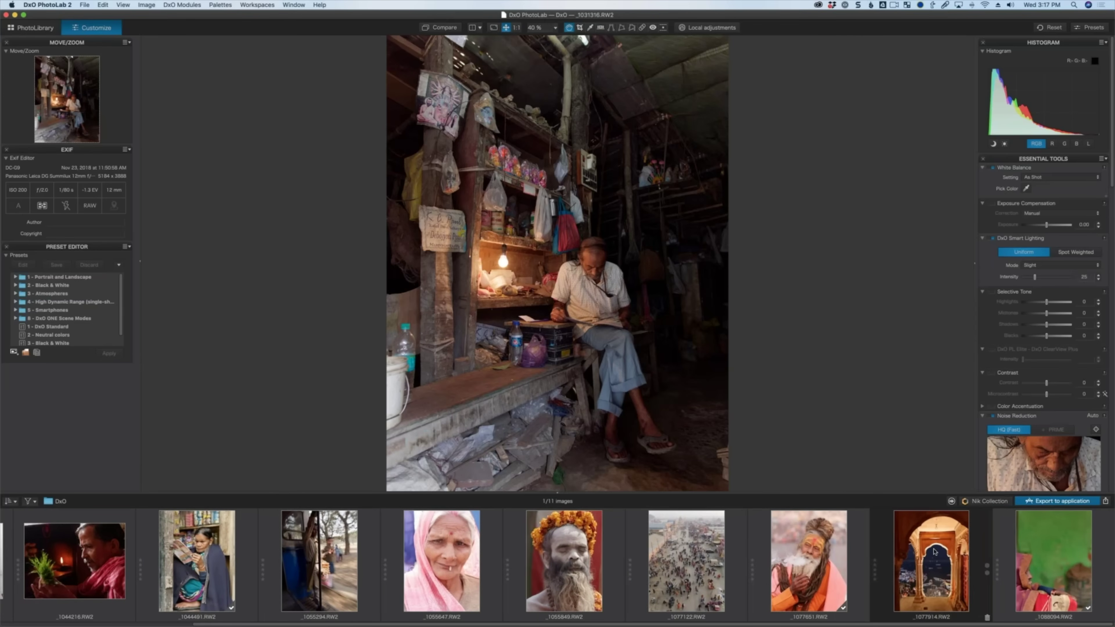
pyautogui.click(934, 552)
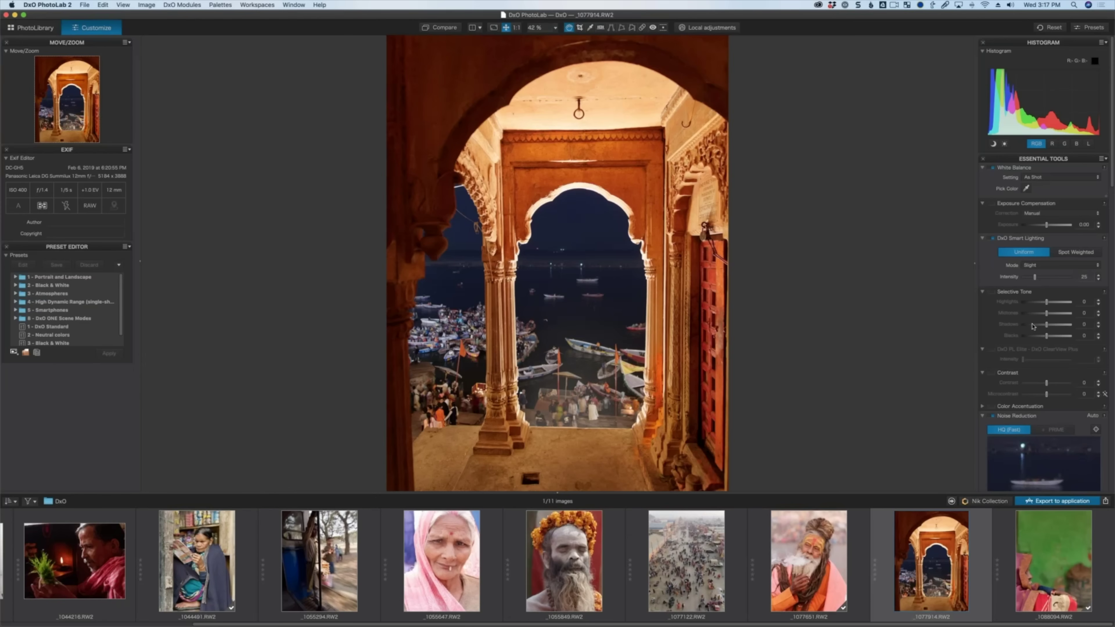
# Step: Turn on the distortion correction based on the DxO module for the archway photo
pyautogui.scroll(-10, 1033, 325)
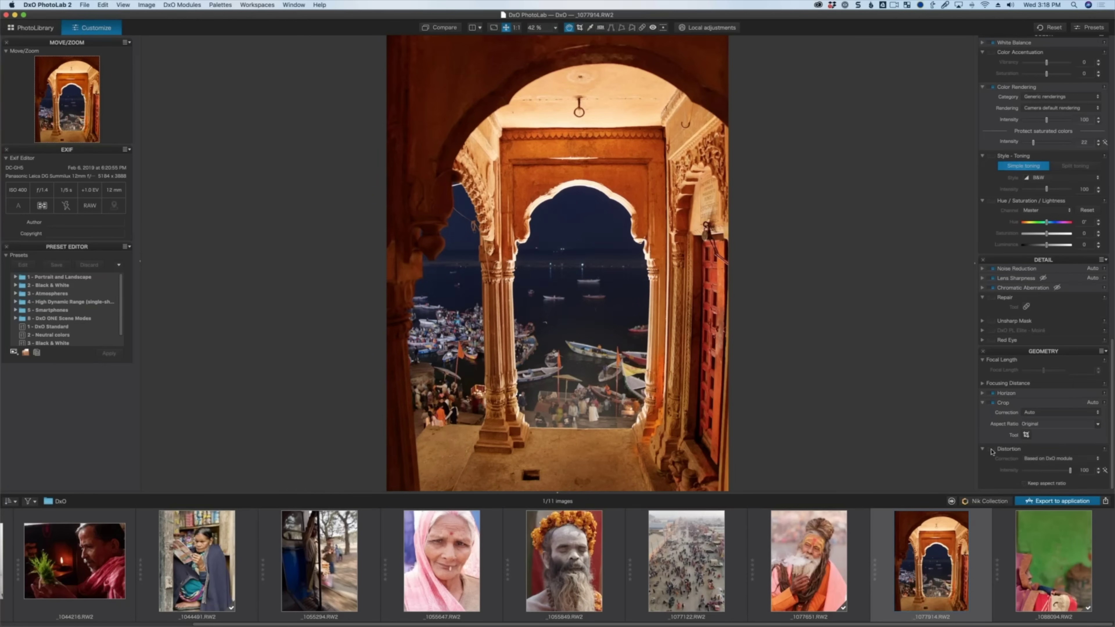
pyautogui.click(992, 450)
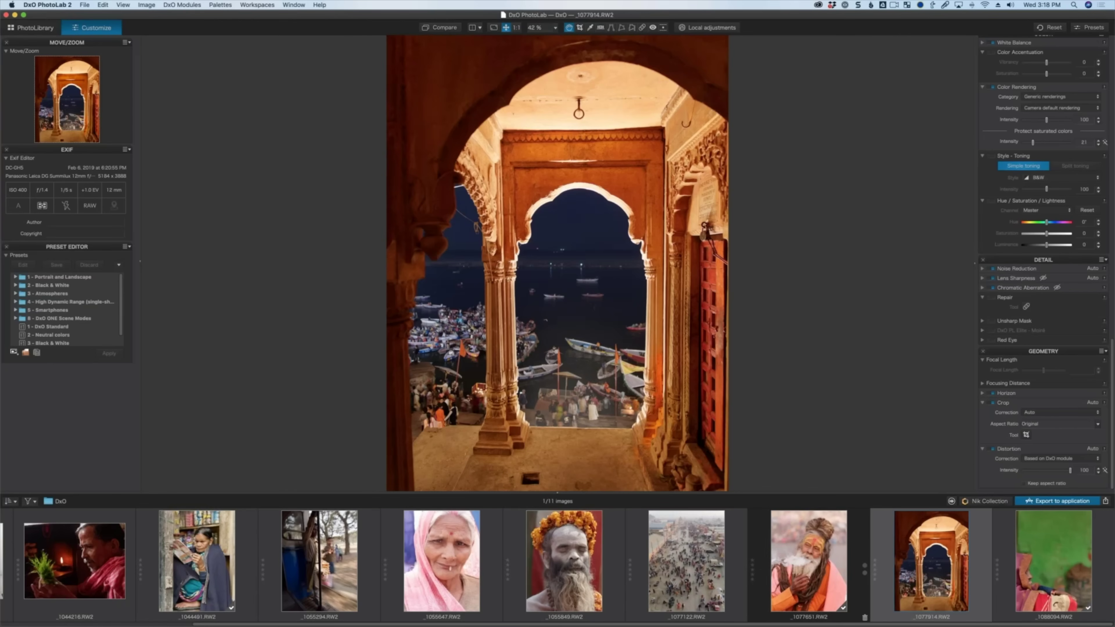
# Step: Open the photo _1077651.RW2 of the bearded man and bring up the Nik Collection plugin export settings
pyautogui.click(808, 562)
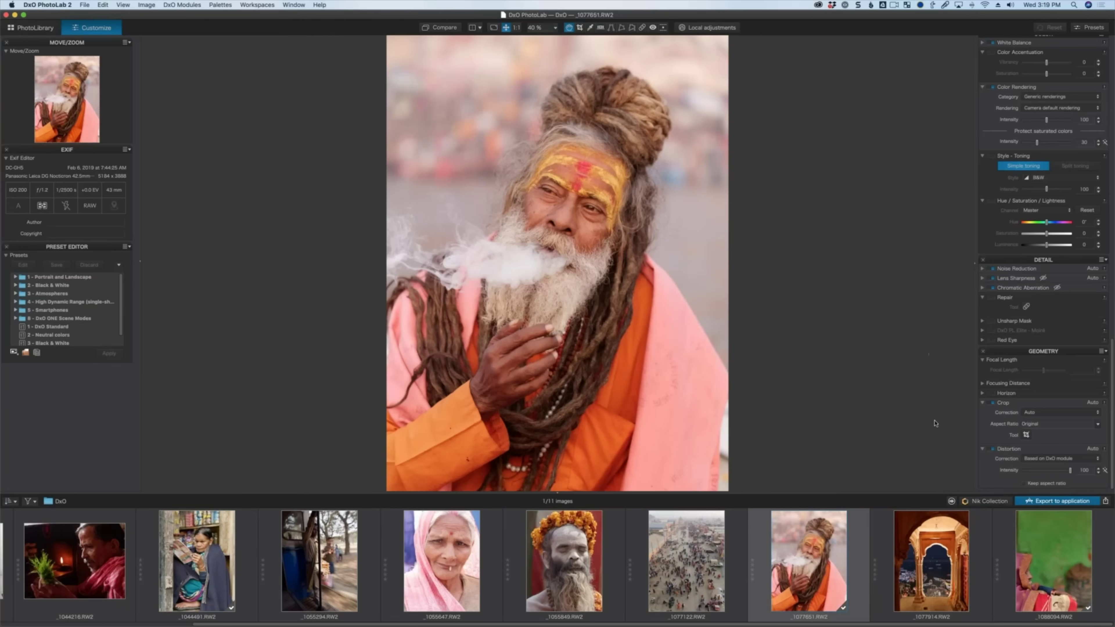
pyautogui.click(993, 505)
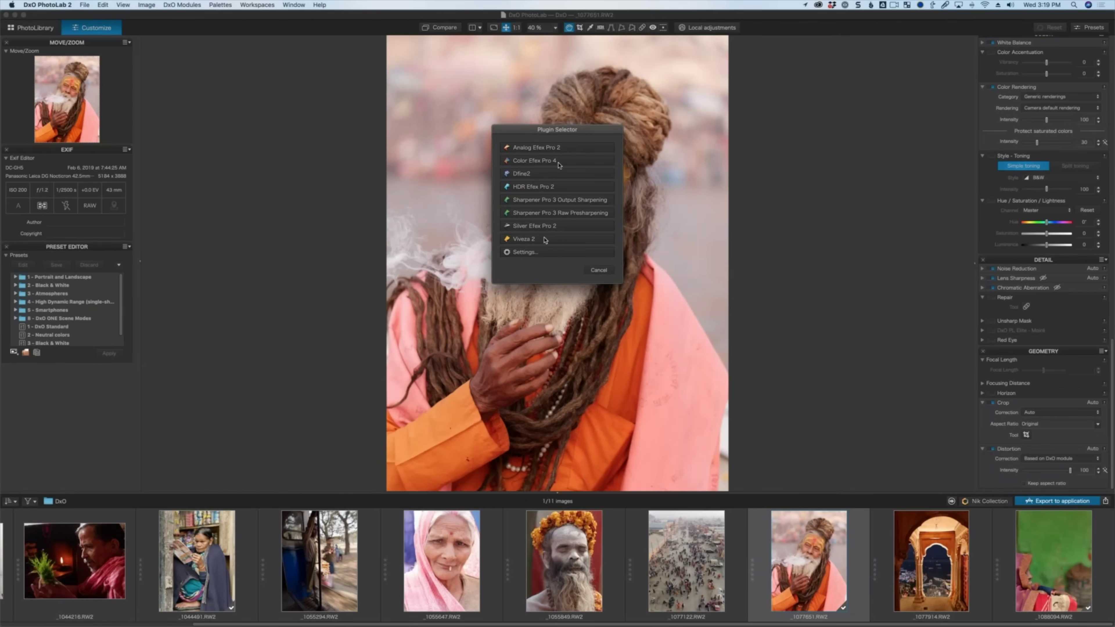
pyautogui.click(531, 253)
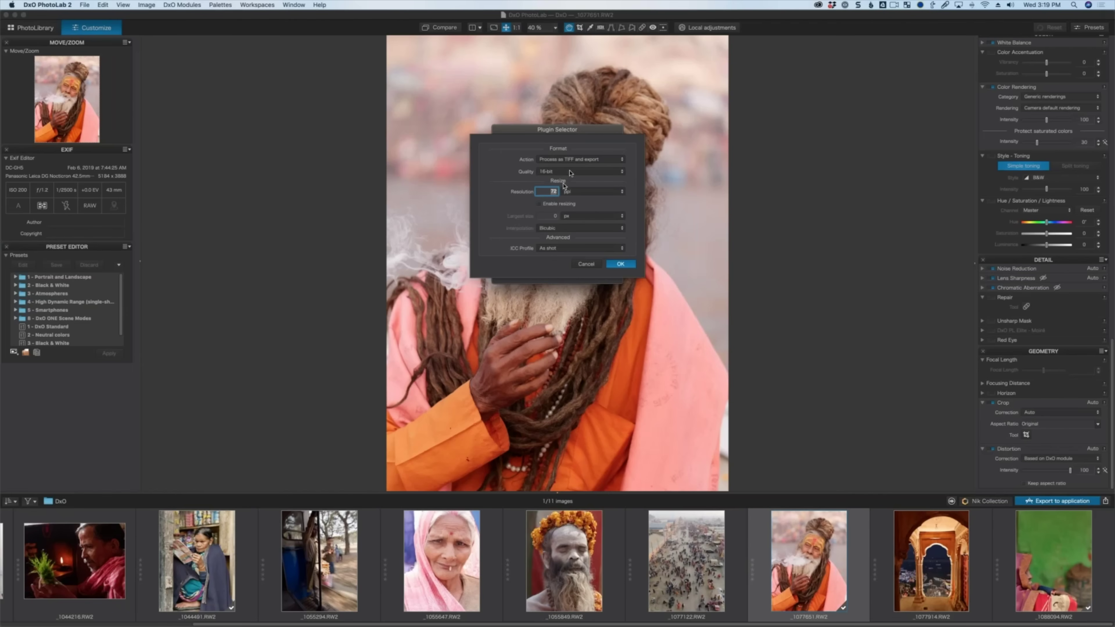
# Step: Set the plugin export to process as TIFF at 16-bit quality with resizing off, and accept the settings
pyautogui.click(575, 161)
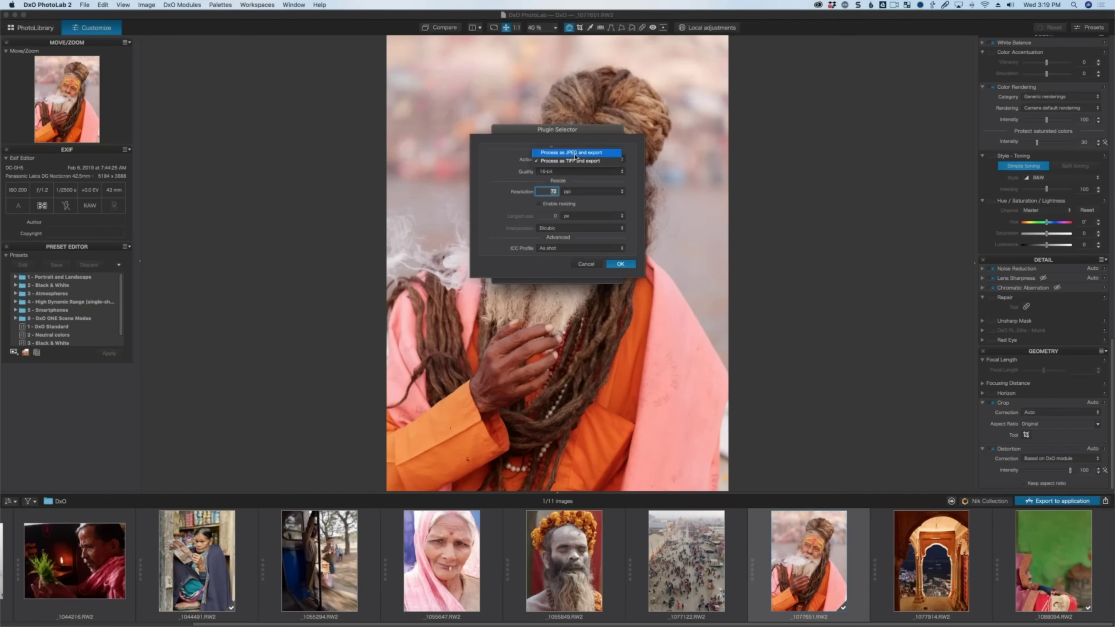
pyautogui.click(575, 153)
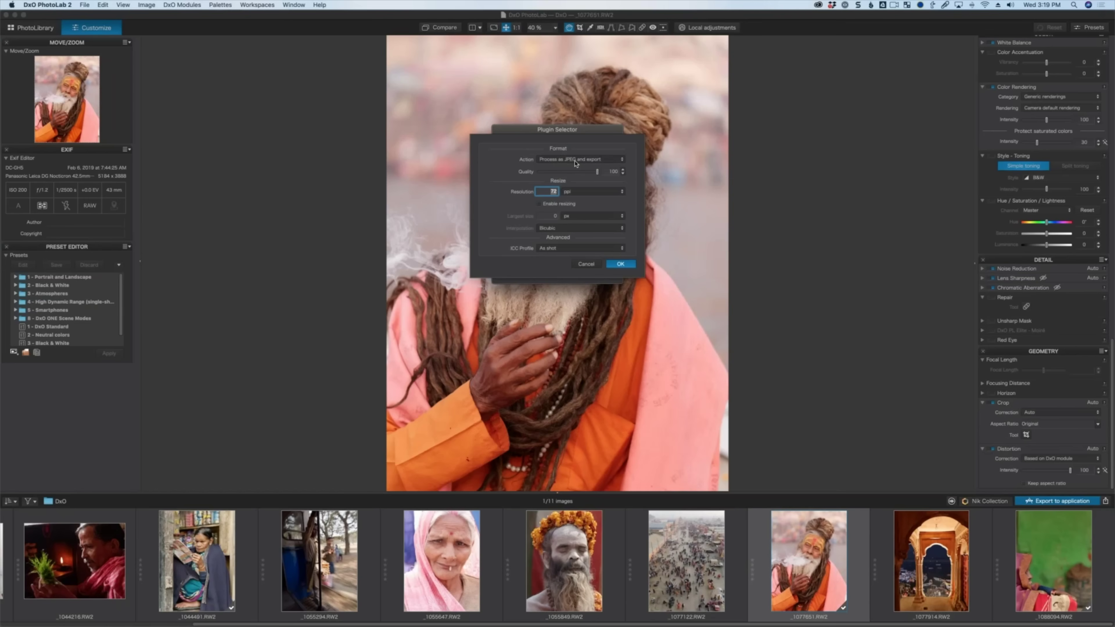
pyautogui.click(575, 163)
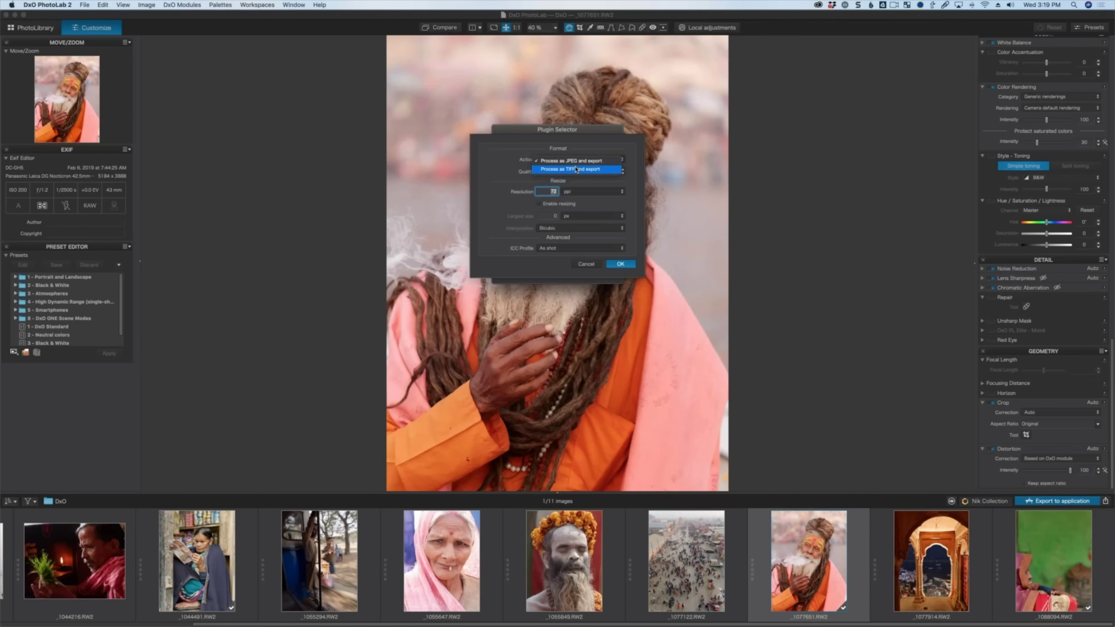
pyautogui.click(576, 170)
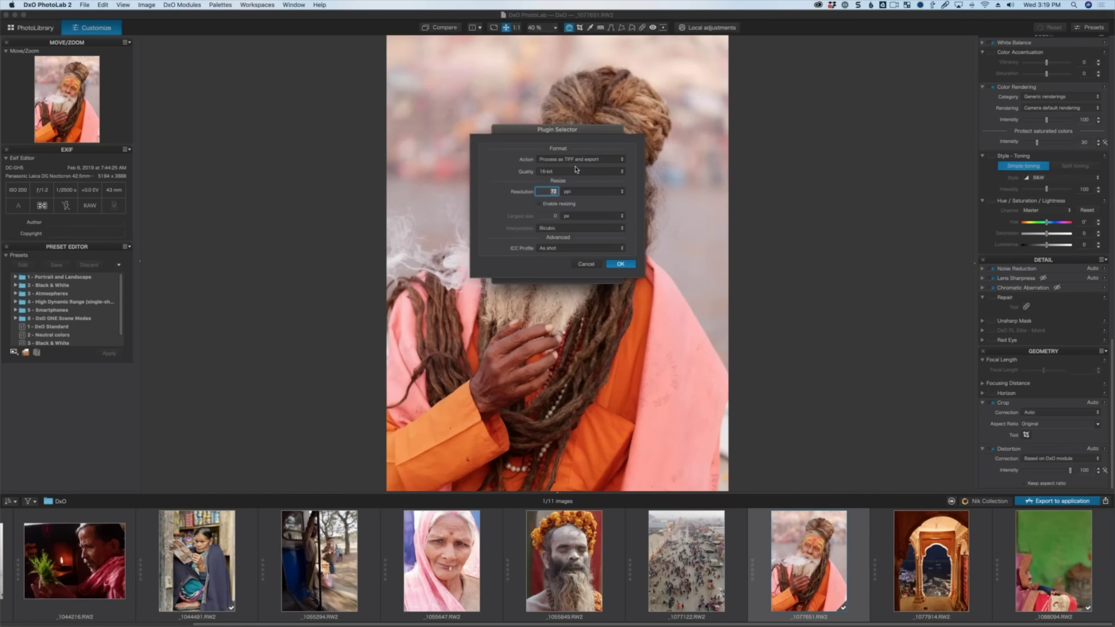
pyautogui.click(575, 171)
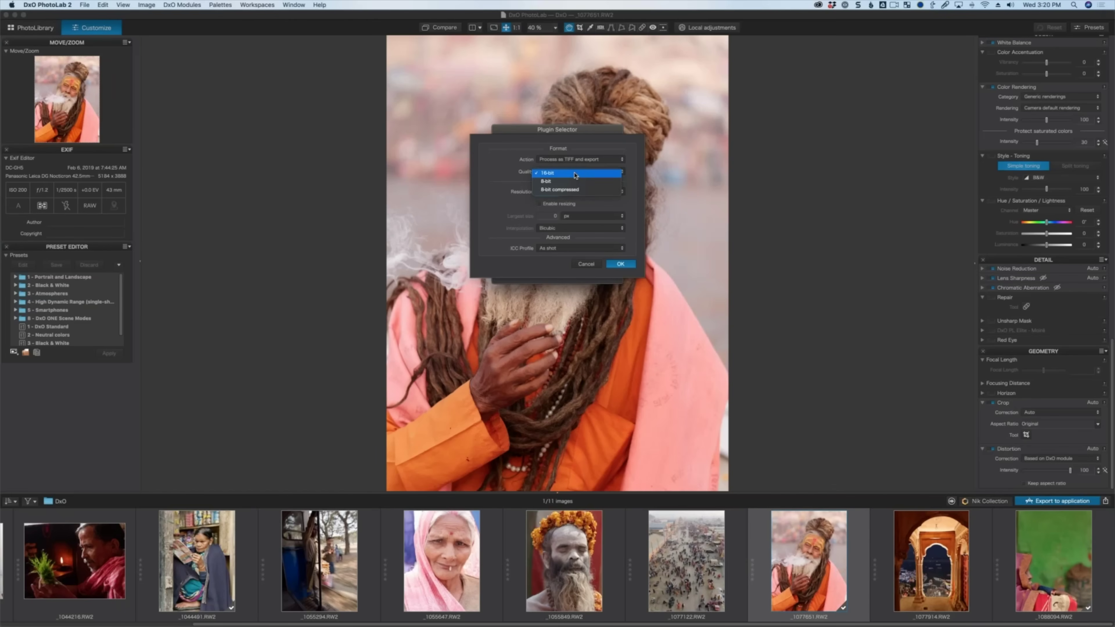
pyautogui.click(575, 174)
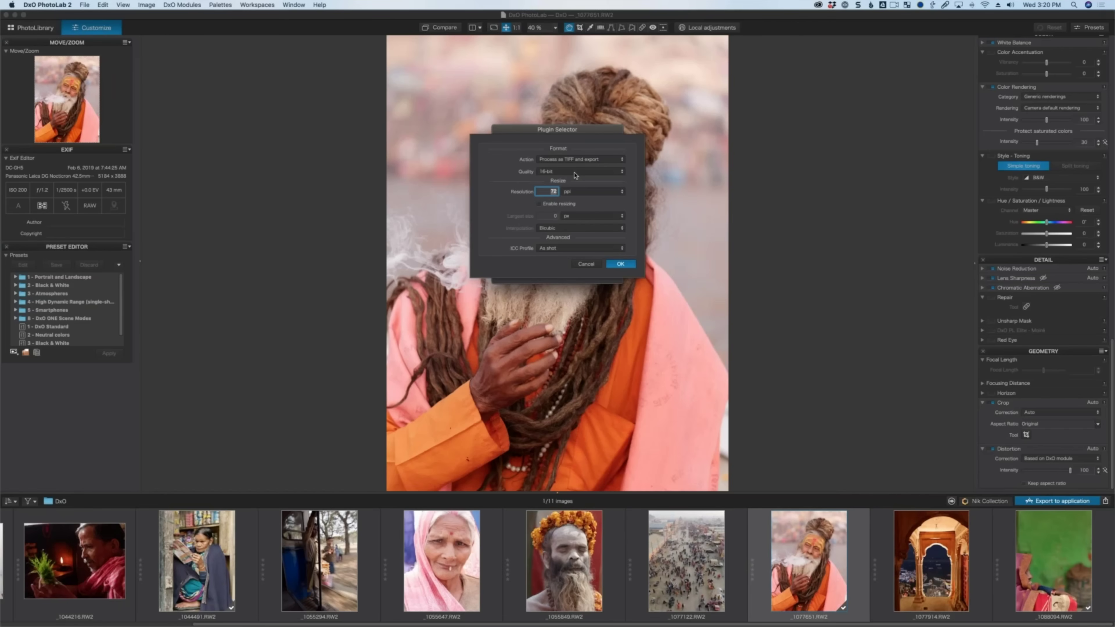
pyautogui.click(558, 205)
pyautogui.click(559, 204)
pyautogui.press('Return')
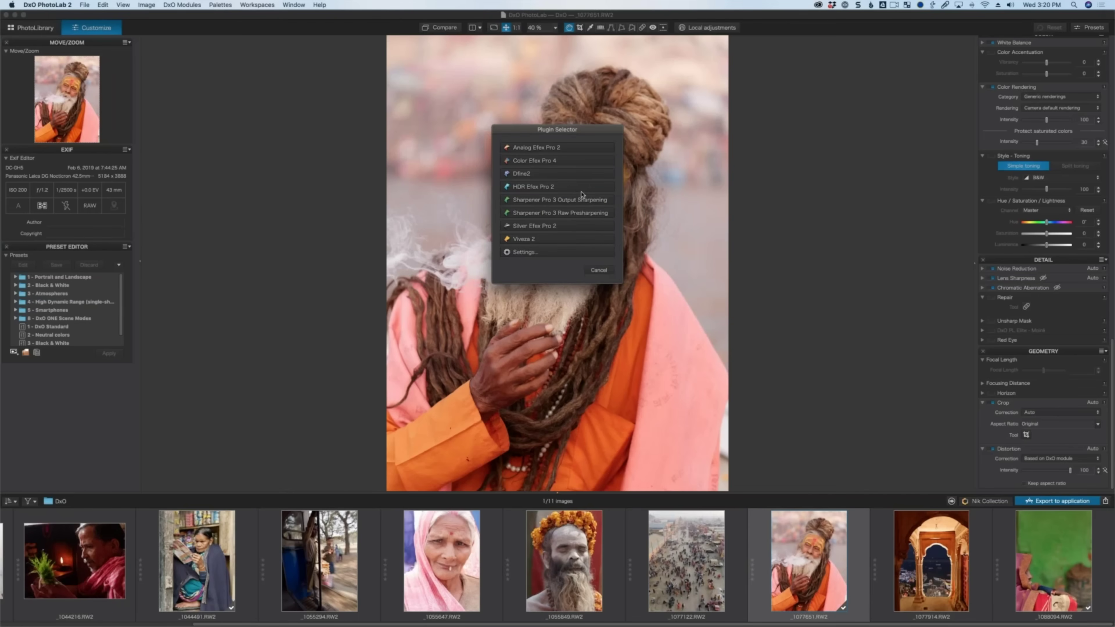
# Step: Send the portrait to Color Efex Pro 4 and enlarge its window to fill the screen
pyautogui.click(568, 162)
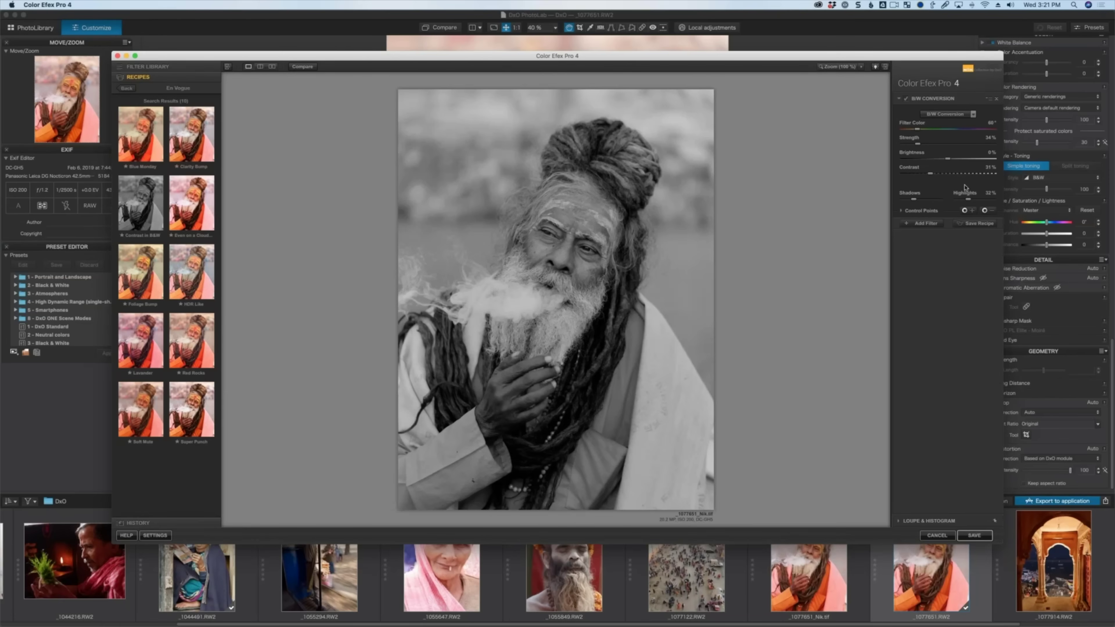
pyautogui.click(135, 56)
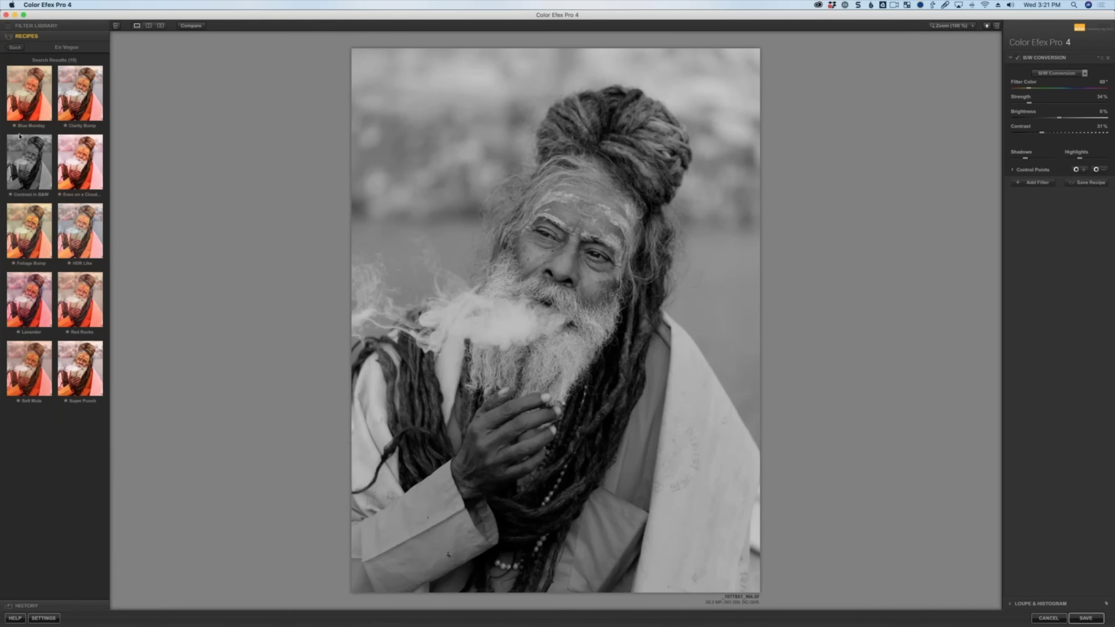
# Step: Browse the filter library and try the Brilliance / Warmth and Cross Balance filters on the portrait
pyautogui.click(30, 27)
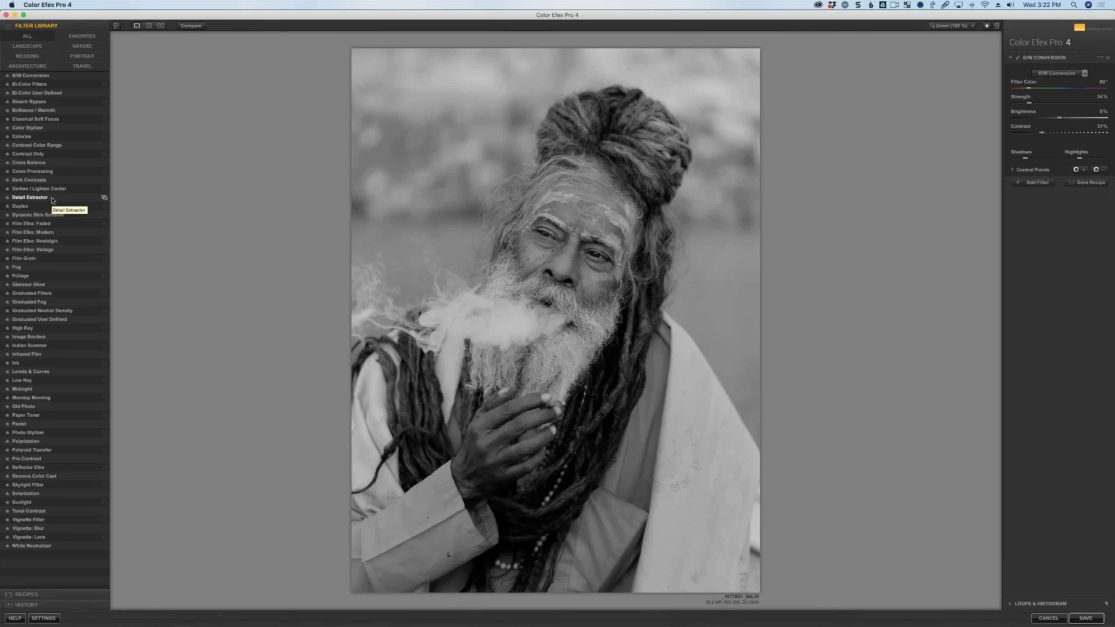
pyautogui.click(43, 111)
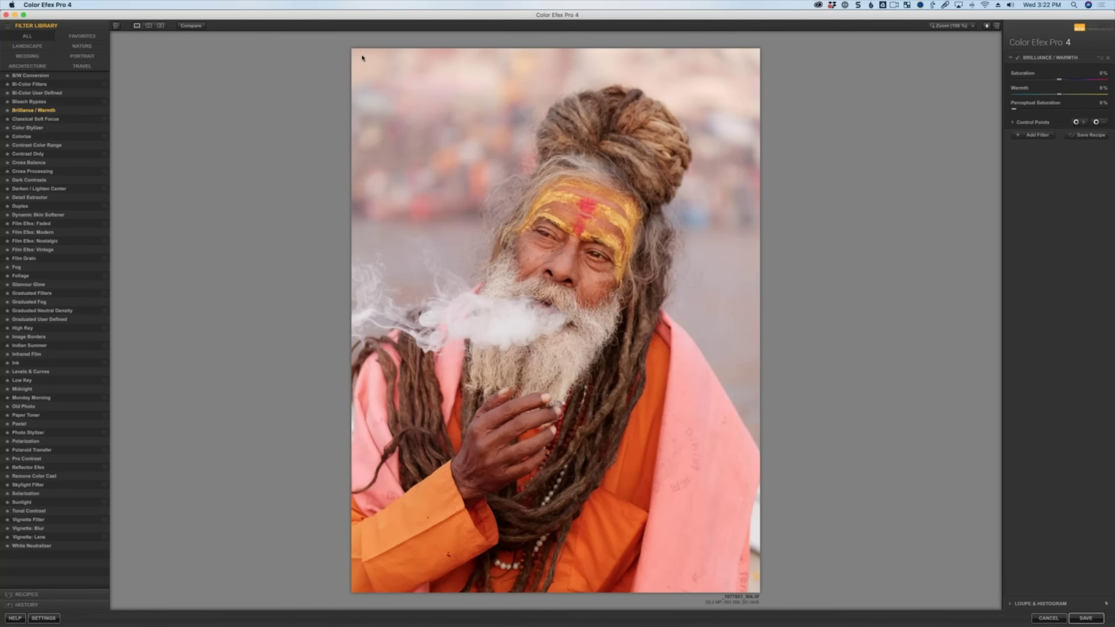
pyautogui.click(43, 164)
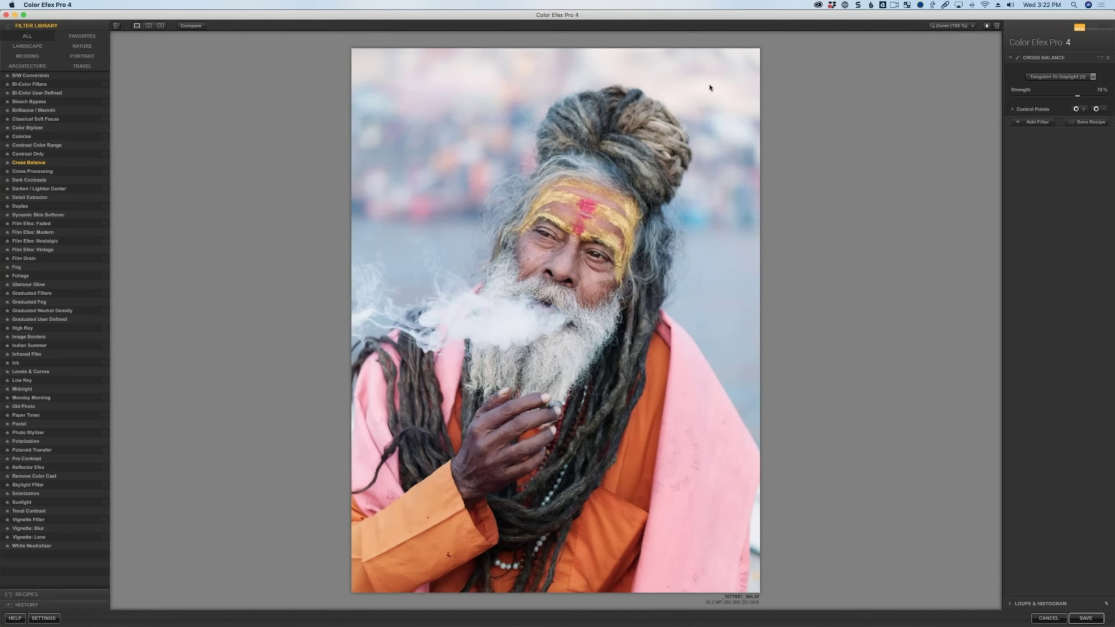
# Step: Stack the Film Grain, Dark Contrasts and Low Key filters on the portrait
pyautogui.click(24, 259)
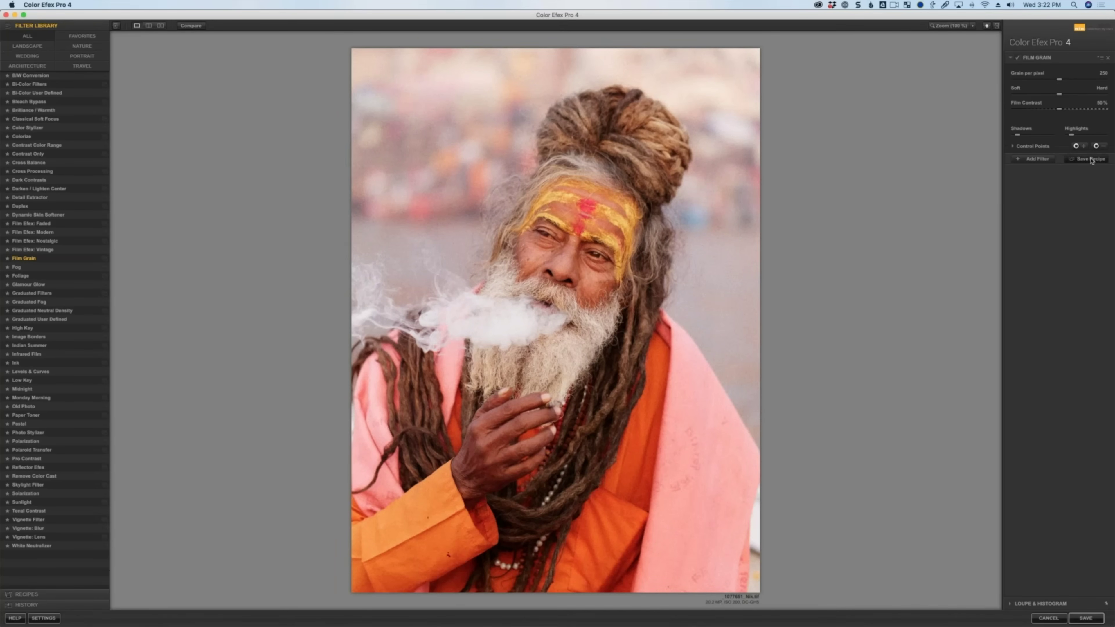
pyautogui.click(1036, 160)
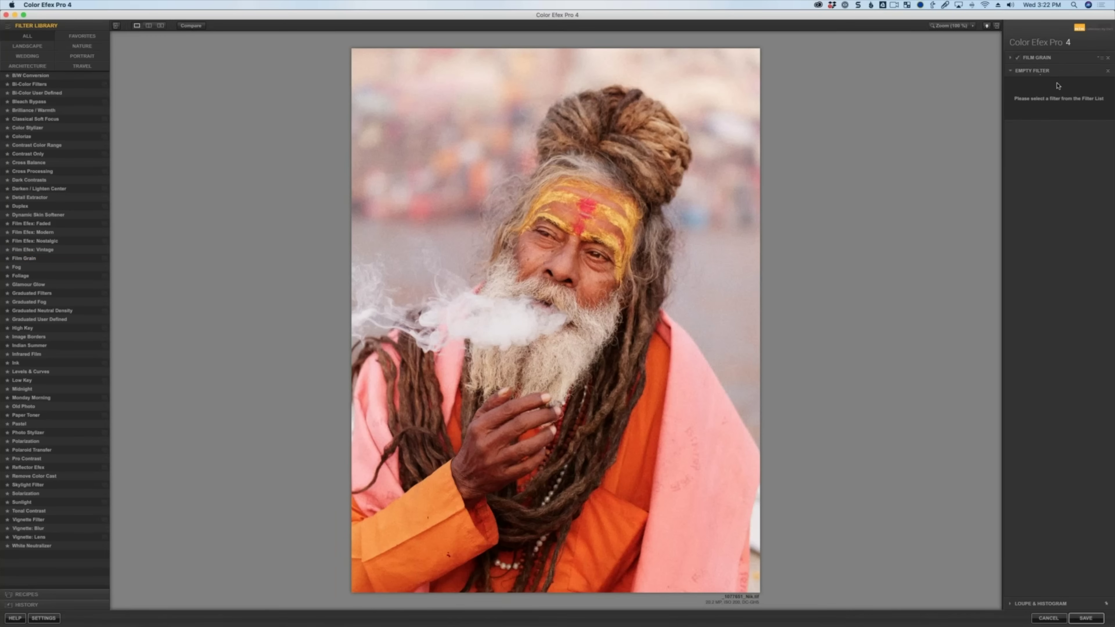
pyautogui.click(39, 180)
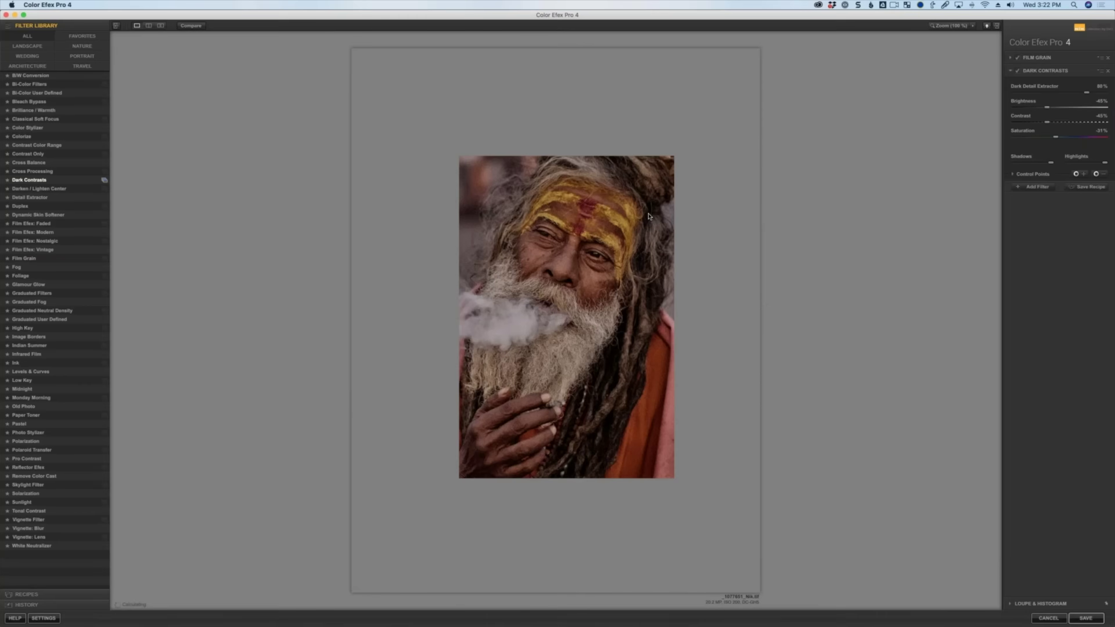
pyautogui.click(1031, 188)
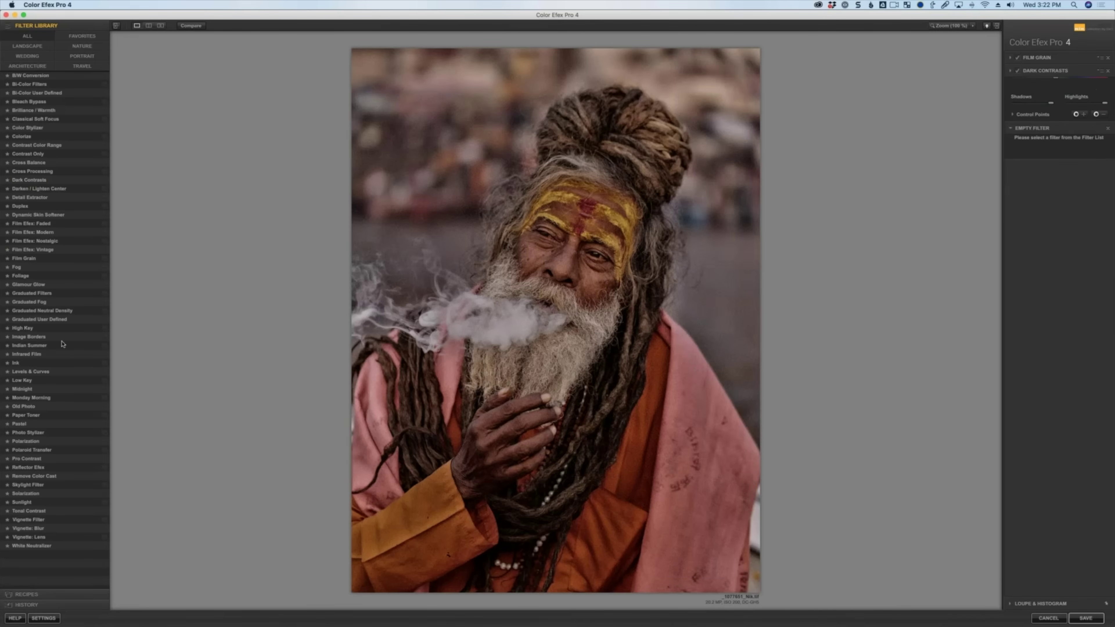
pyautogui.click(48, 381)
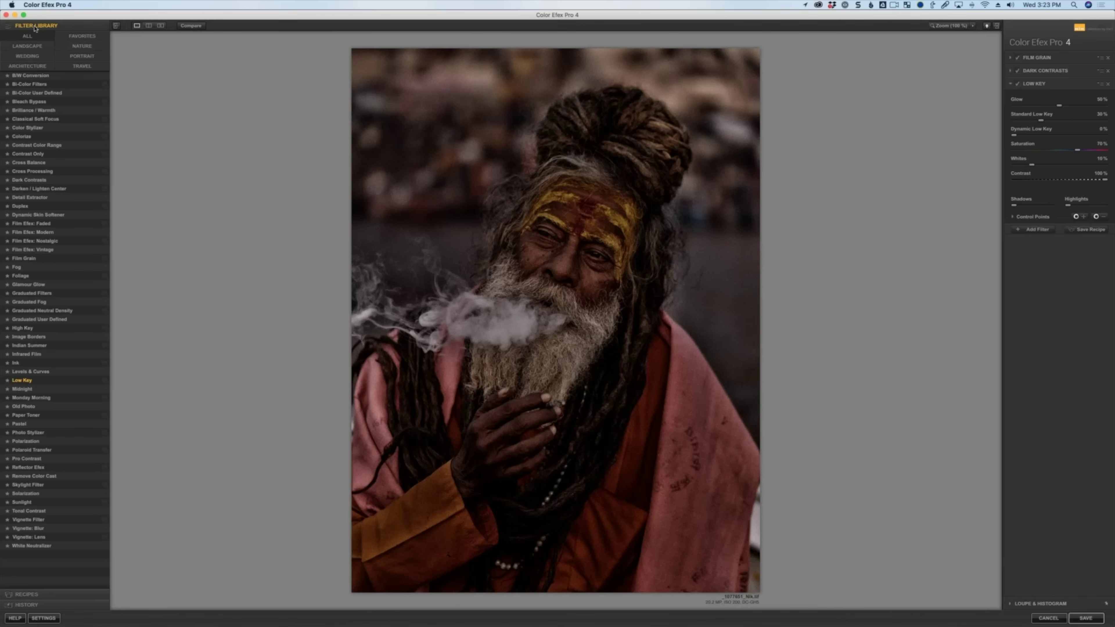
# Step: Show the recipe categories and open the En Vogue collection
pyautogui.click(39, 595)
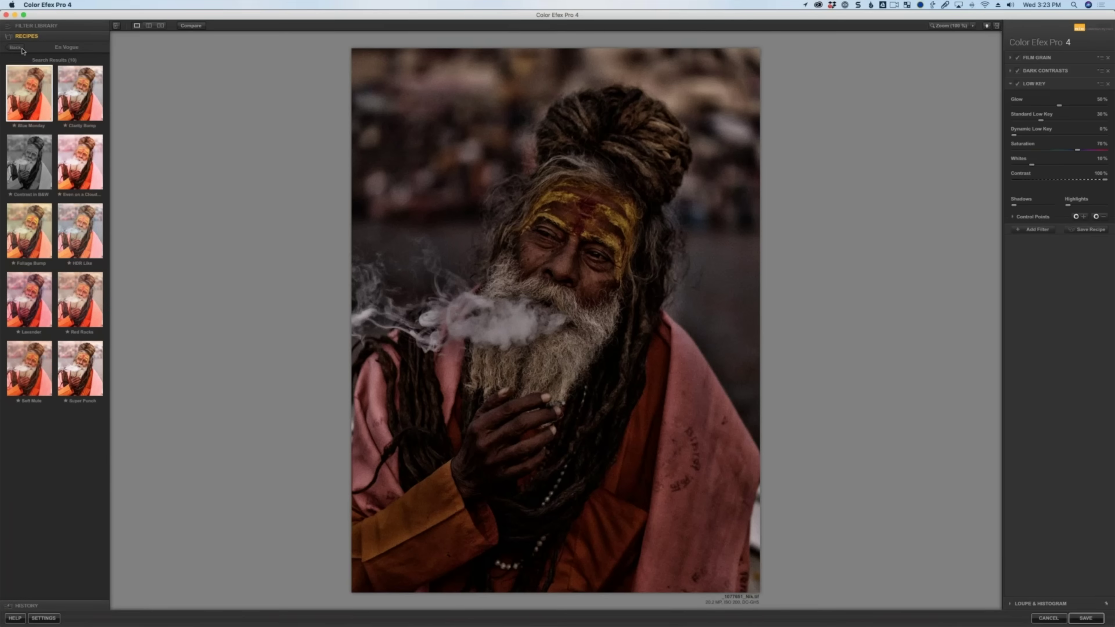
pyautogui.click(17, 48)
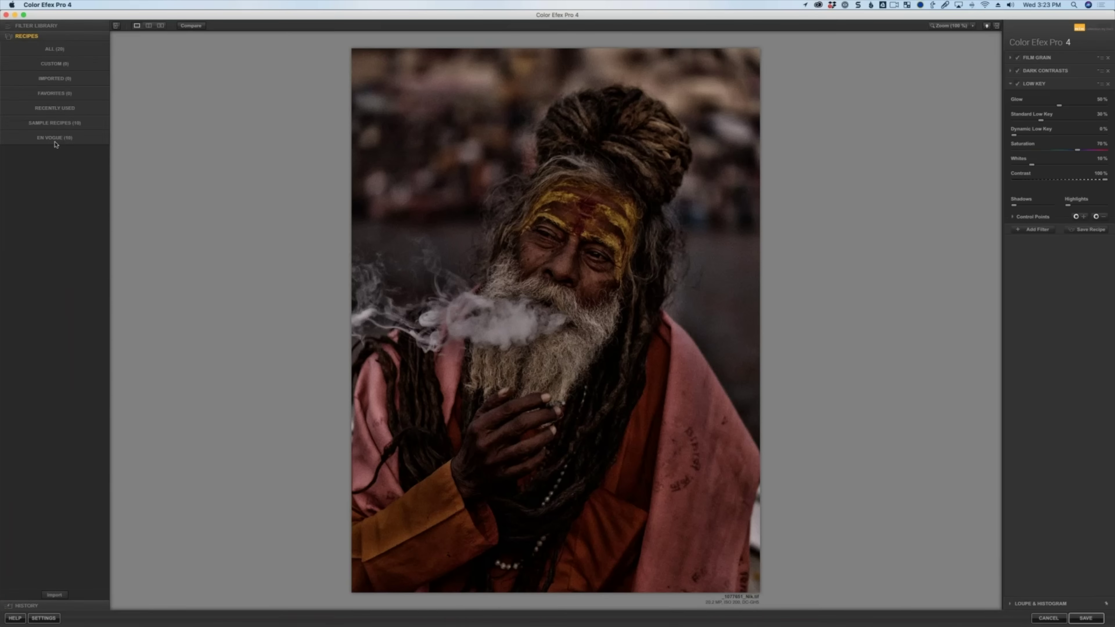
pyautogui.click(58, 138)
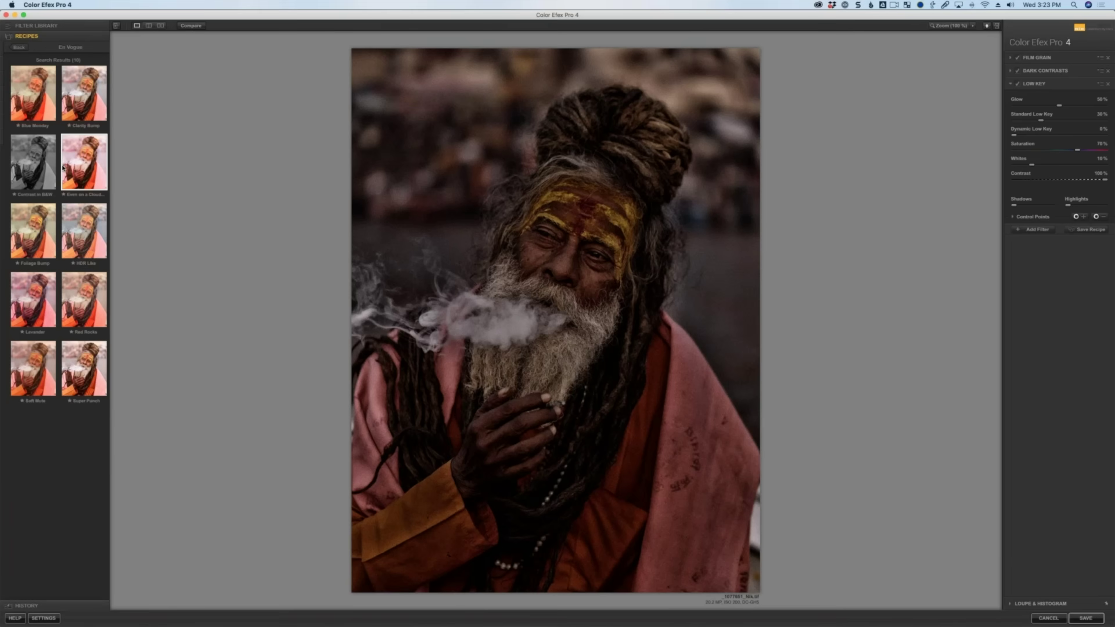
# Step: Try the recipes Blue Monday, Clarity Bump, Even on a Cloudy Day, HDR Like, Foliage Bump, Lavender and Red Rocks on the portrait
pyautogui.click(29, 93)
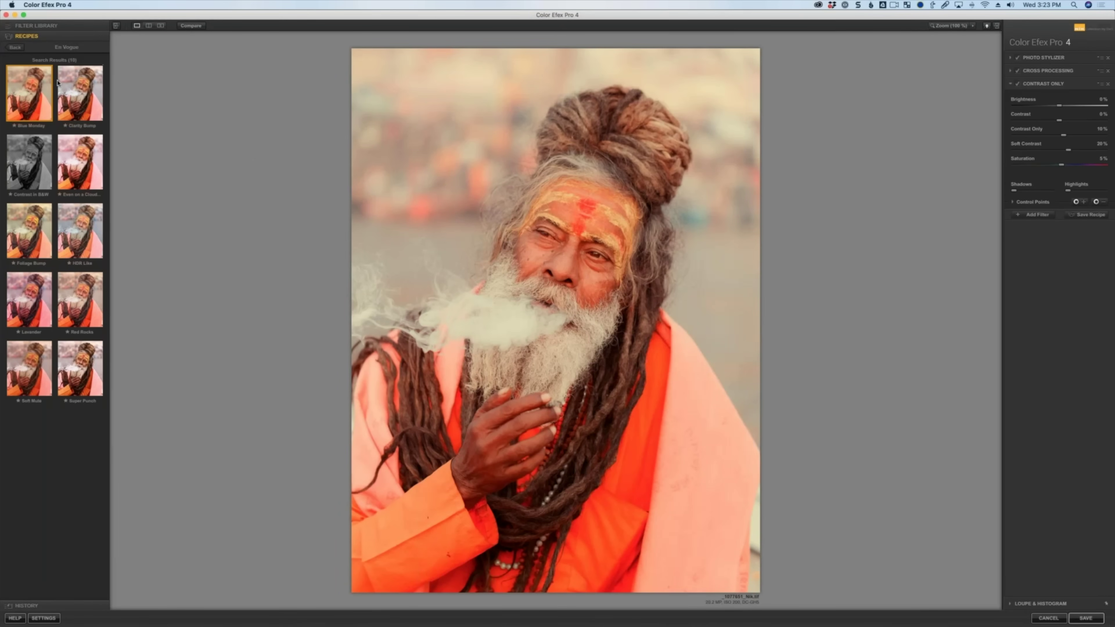
pyautogui.click(79, 83)
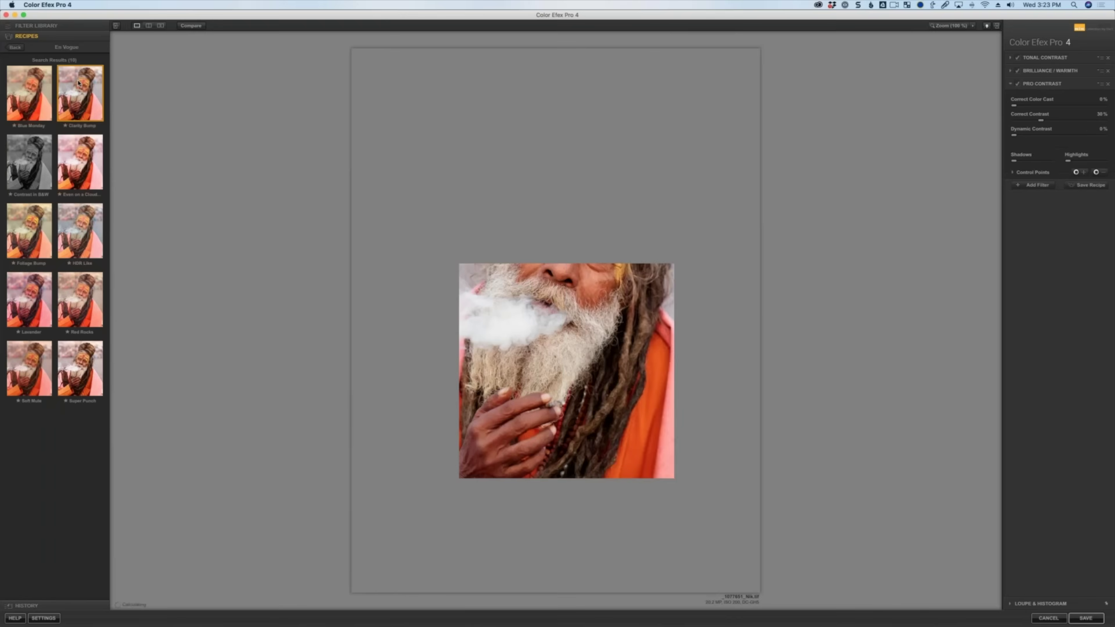
pyautogui.click(78, 165)
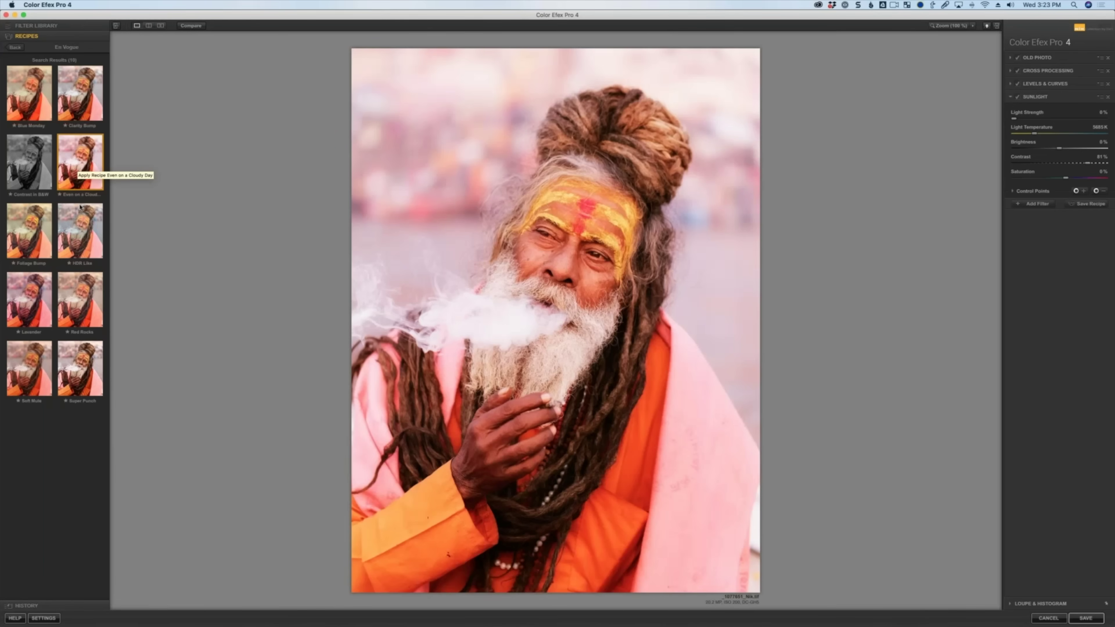
pyautogui.click(75, 219)
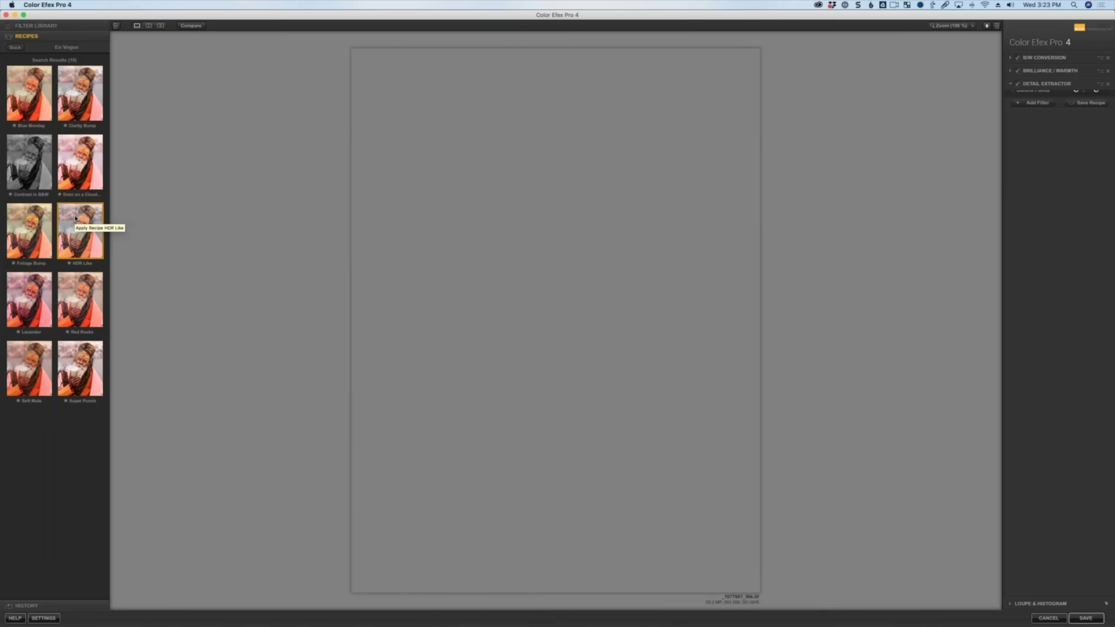
pyautogui.click(22, 241)
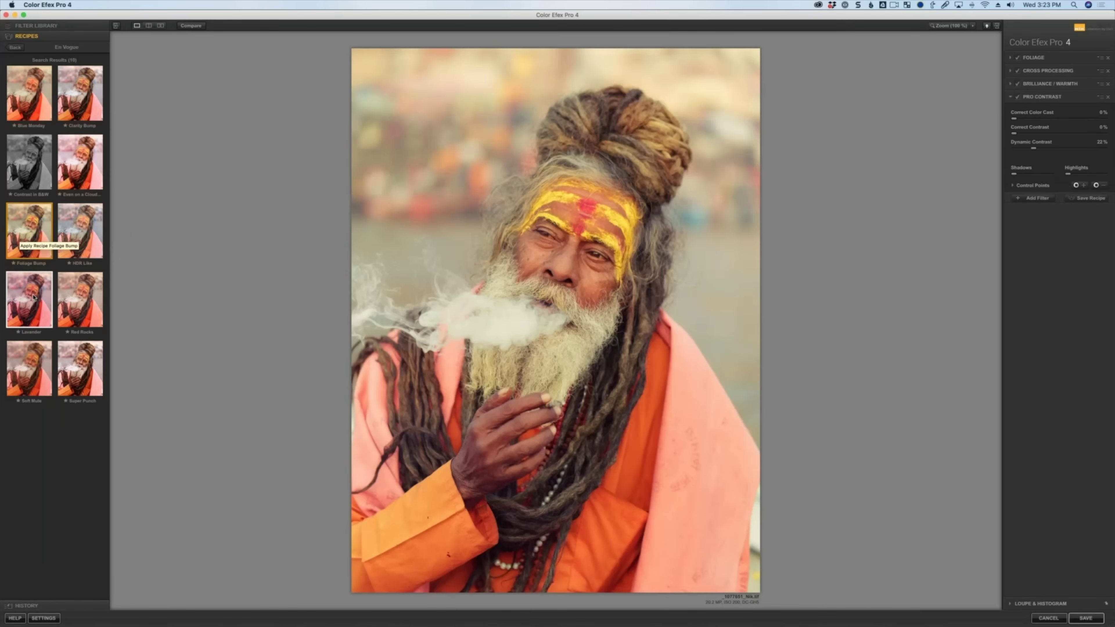
pyautogui.click(33, 298)
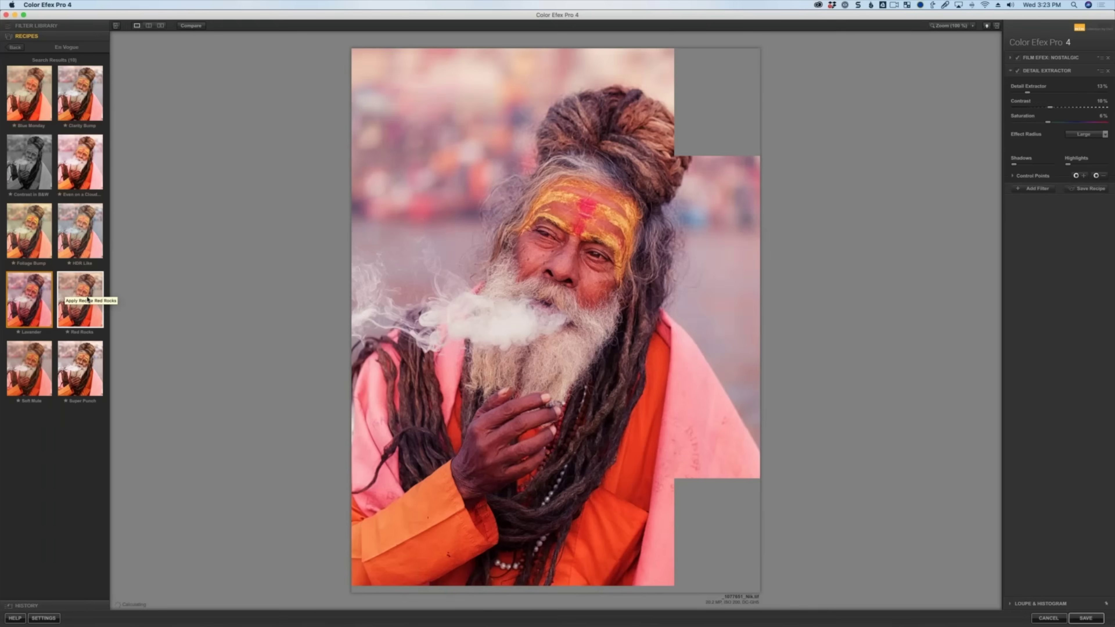
pyautogui.click(79, 297)
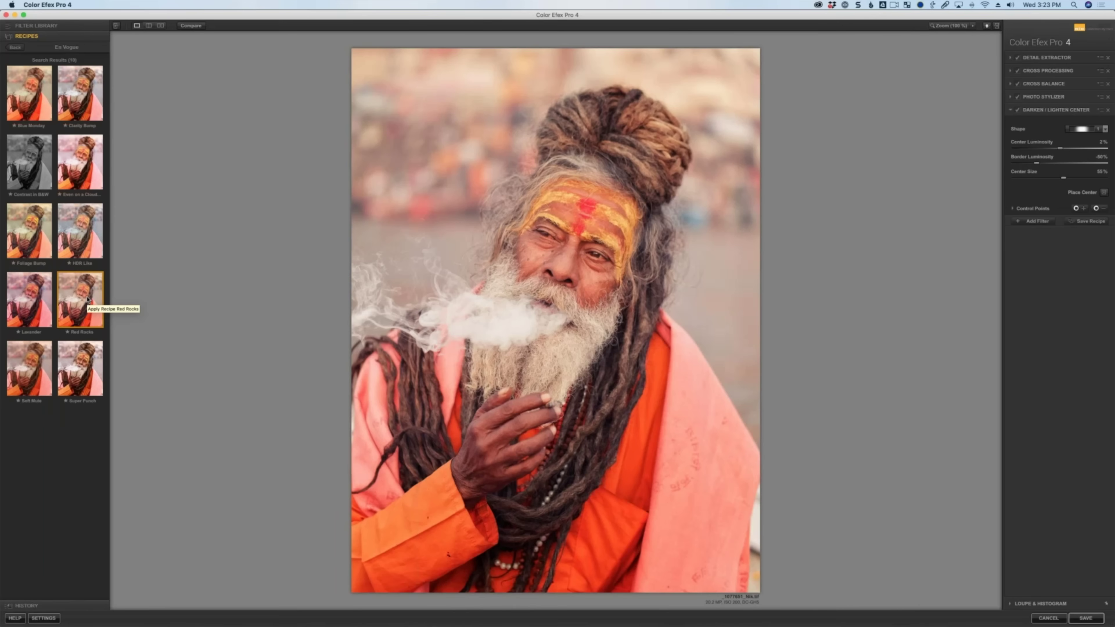
# Step: Apply the Soft Mute recipe to the portrait and toggle its Infrared Film filter off and on to compare the effect
pyautogui.click(30, 363)
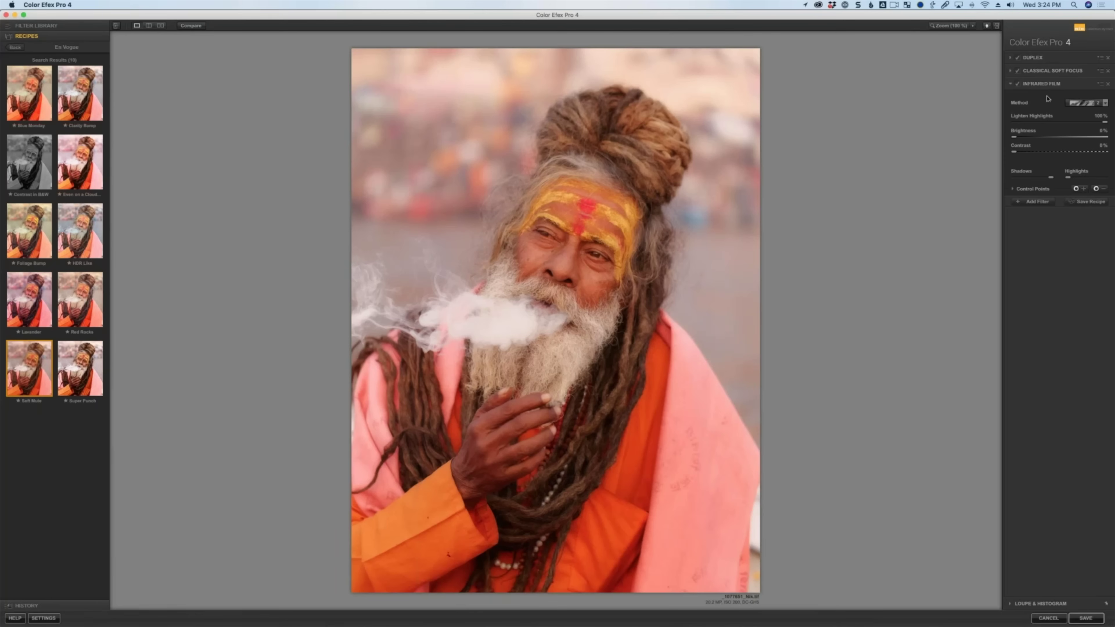
pyautogui.click(1018, 84)
pyautogui.click(1018, 84)
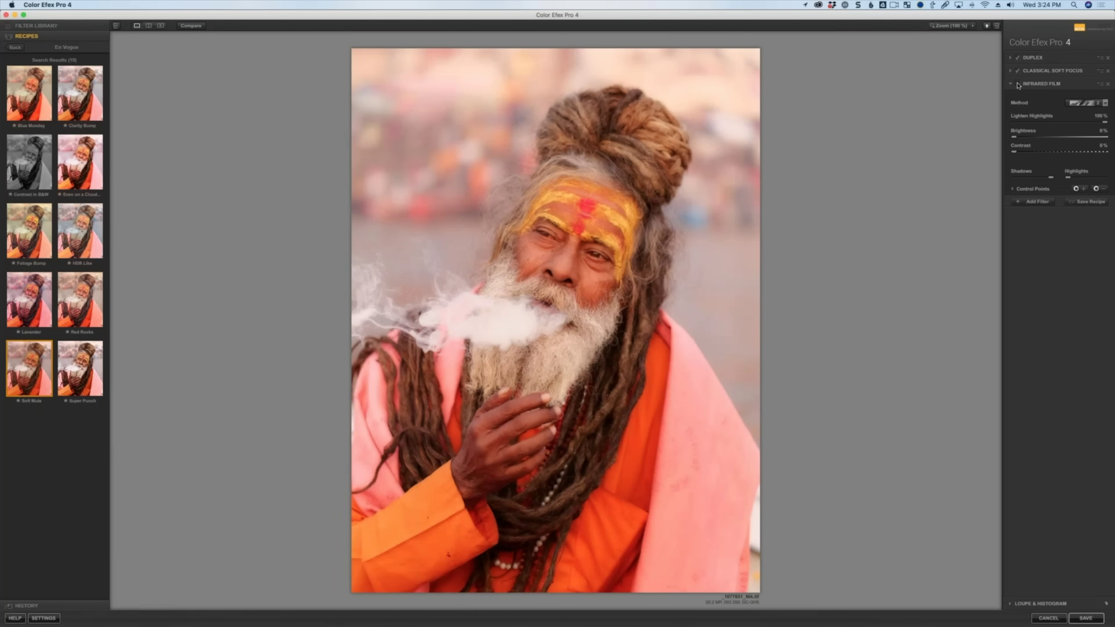
pyautogui.click(1018, 84)
pyautogui.click(1017, 85)
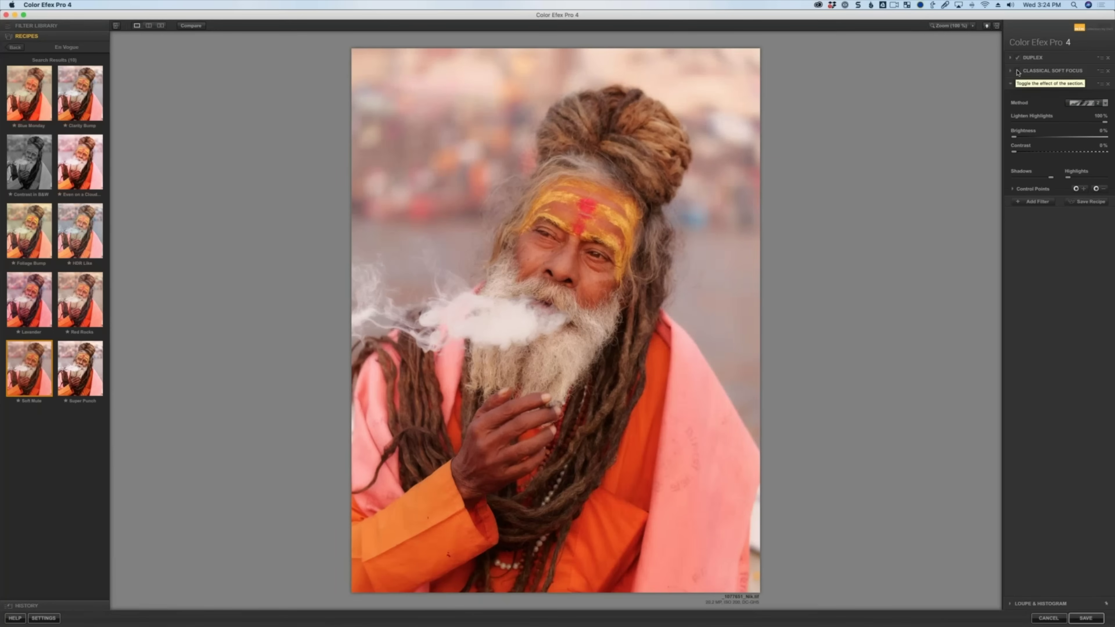
# Step: Toggle the Classical Soft Focus filter off and on to compare its effect at full view and on the face at 200%
pyautogui.click(1018, 70)
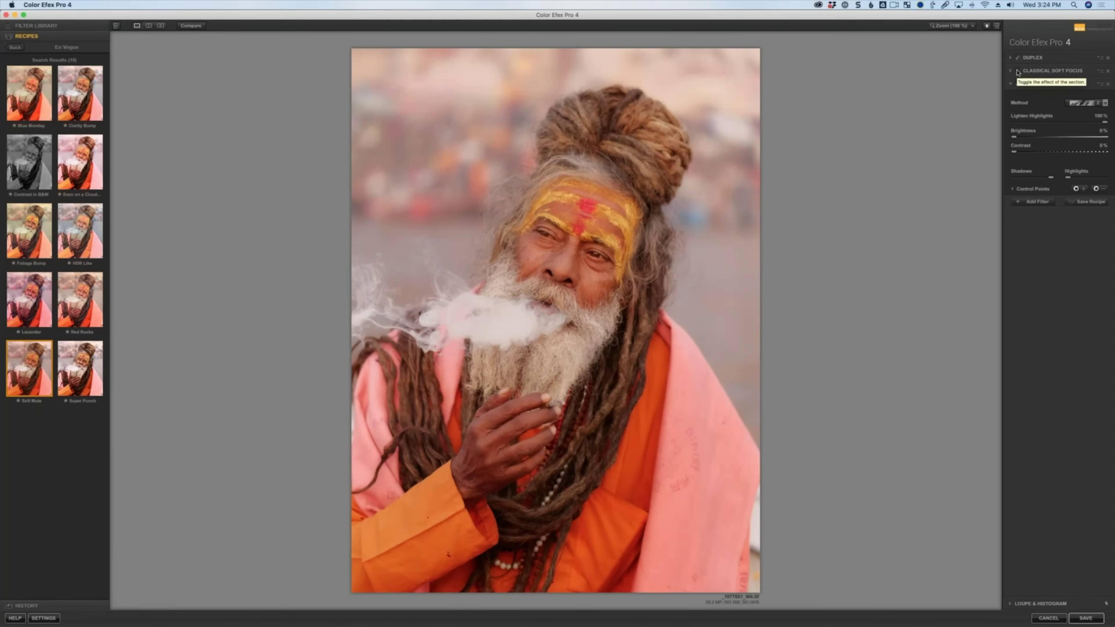
pyautogui.click(1018, 71)
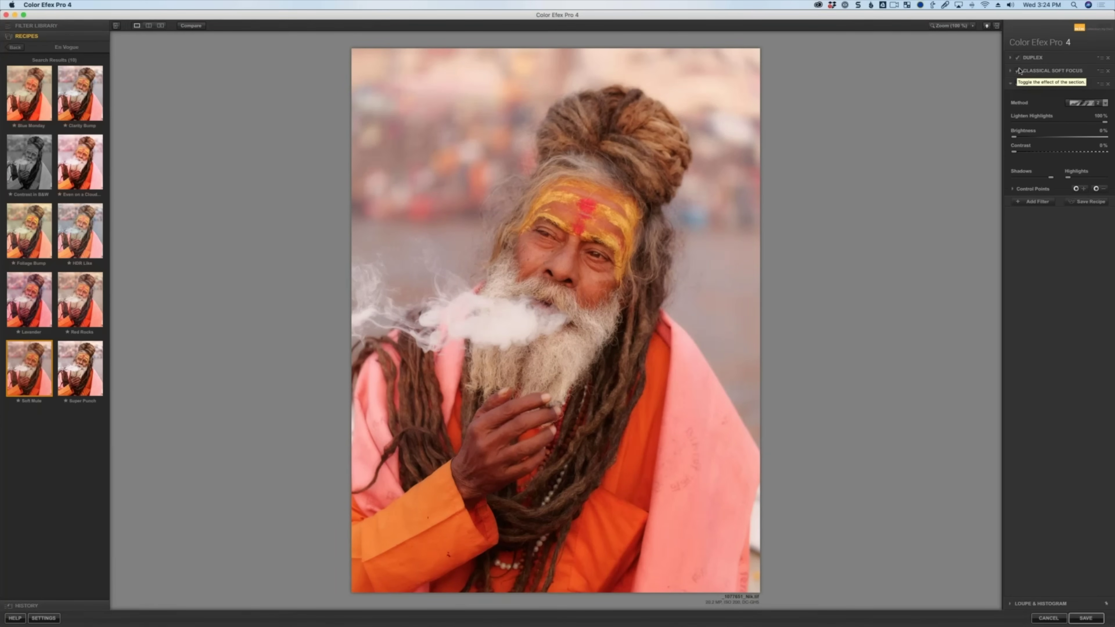
pyautogui.click(950, 51)
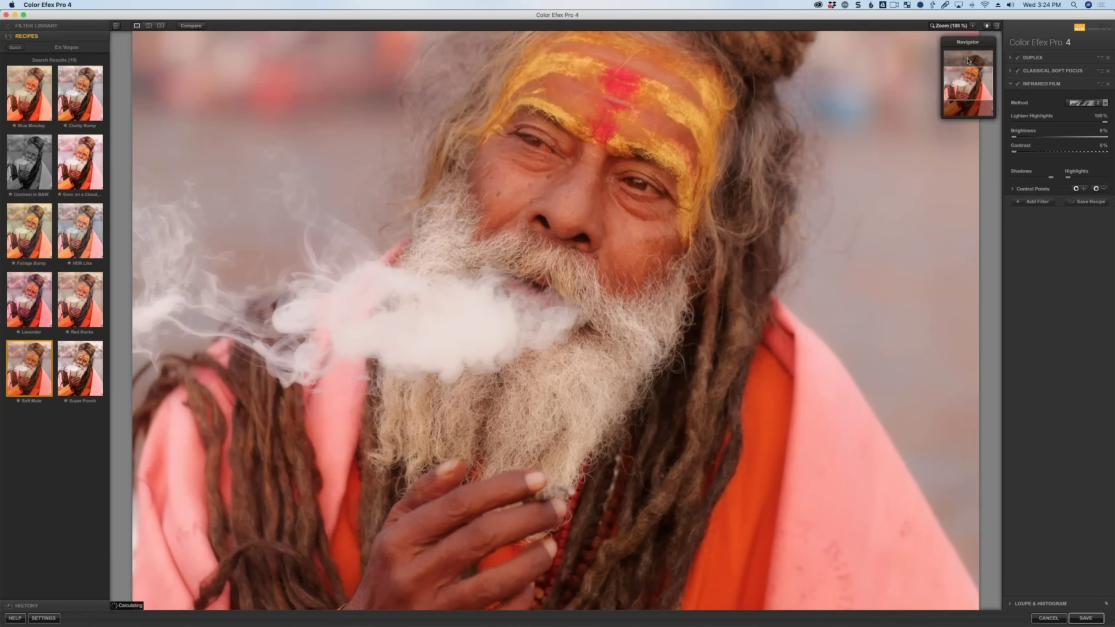
pyautogui.click(972, 26)
pyautogui.click(984, 36)
pyautogui.moveTo(969, 85); pyautogui.dragTo(971, 76)
pyautogui.click(1017, 71)
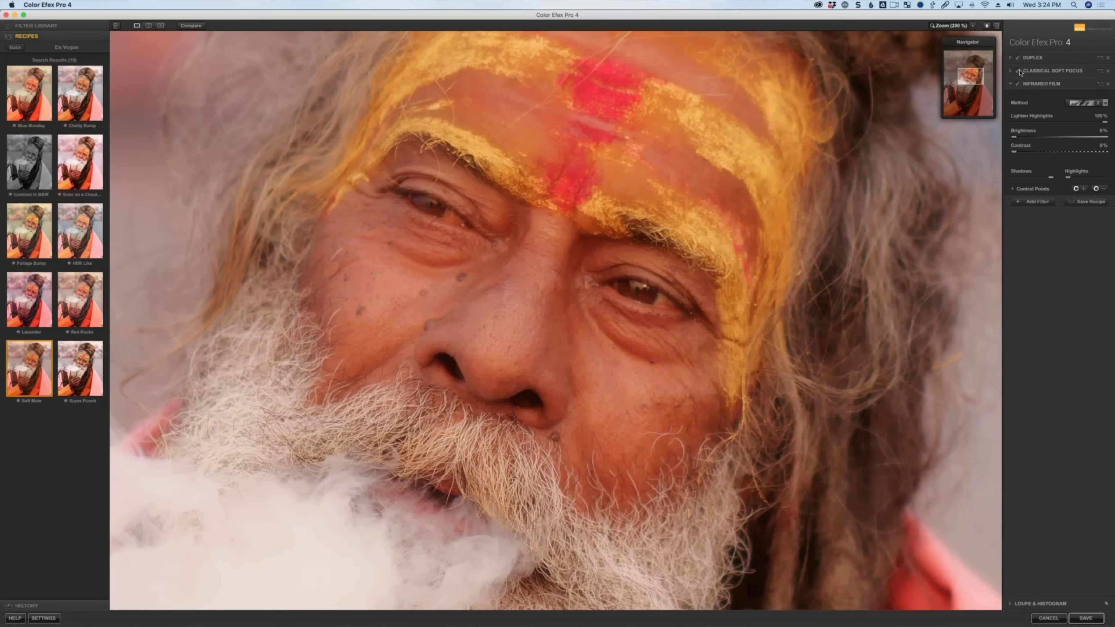
pyautogui.click(1017, 71)
pyautogui.click(1017, 71)
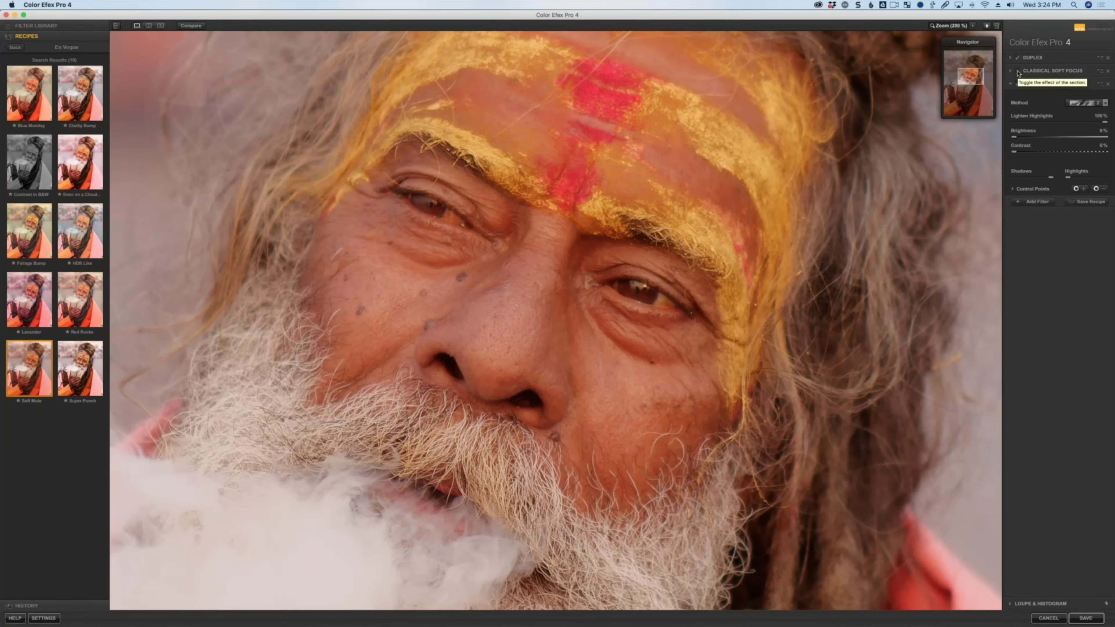
pyautogui.click(1016, 73)
# Step: Try another Classical Soft Focus method with Diffused Detail 49%, Strength 92% and Brightness 13%, and reset by reapplying the Soft Mute recipe
pyautogui.click(1012, 71)
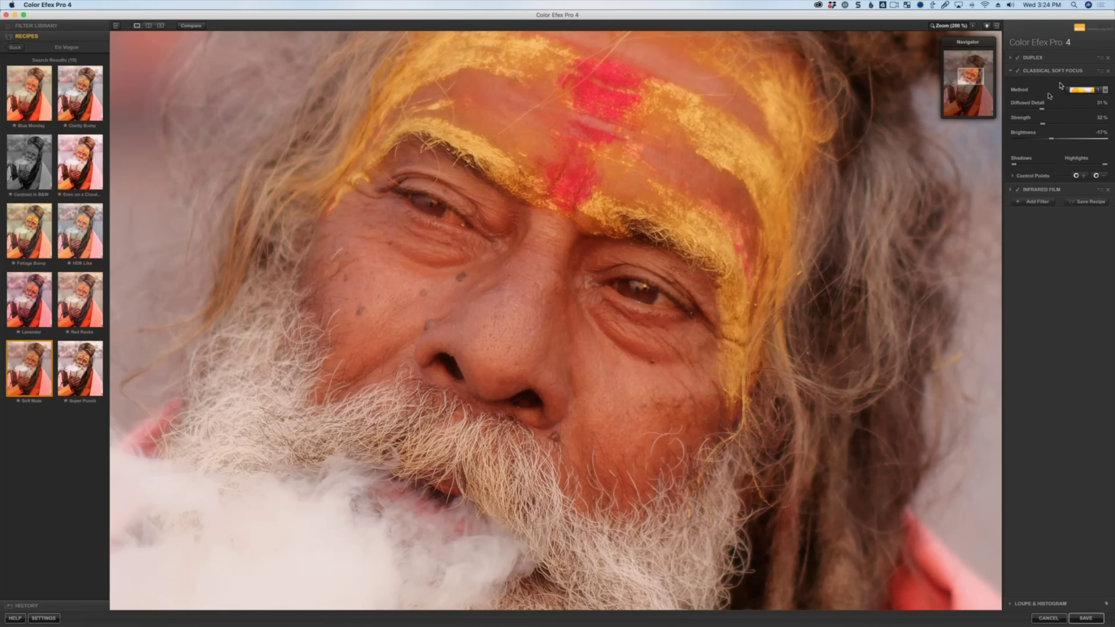
pyautogui.click(1081, 149)
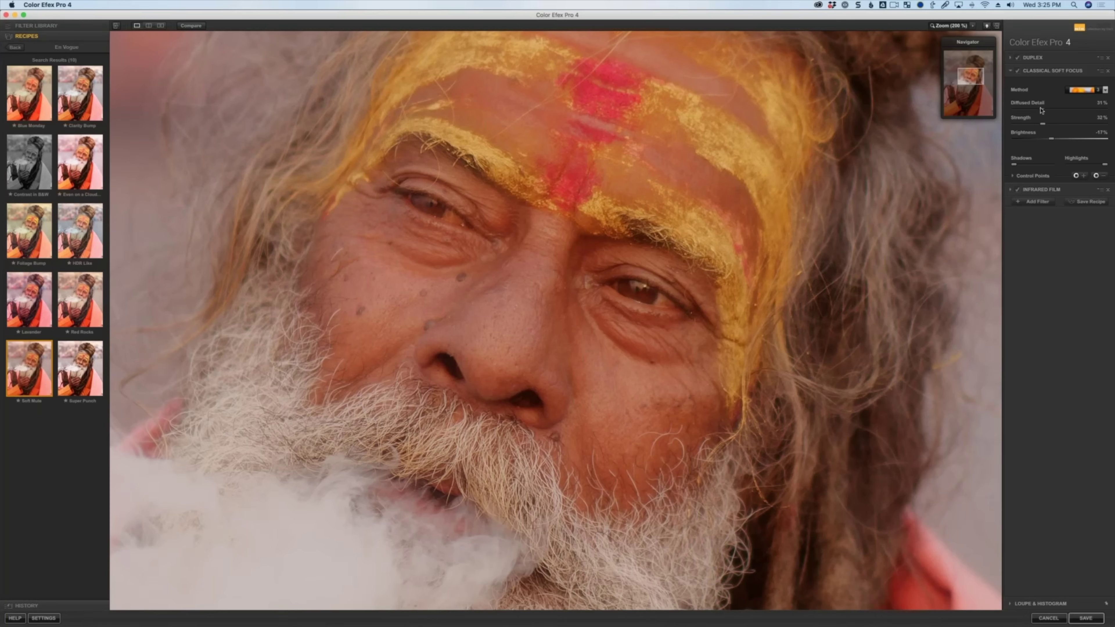
pyautogui.moveTo(1042, 109); pyautogui.dragTo(1110, 110)
pyautogui.click(958, 26)
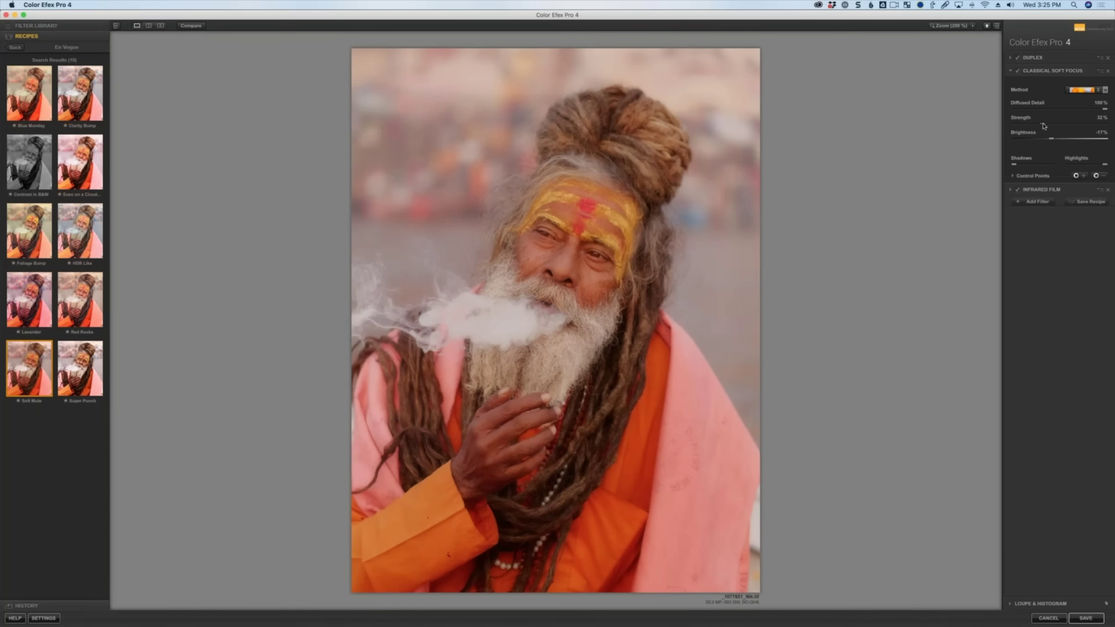
pyautogui.click(1070, 123)
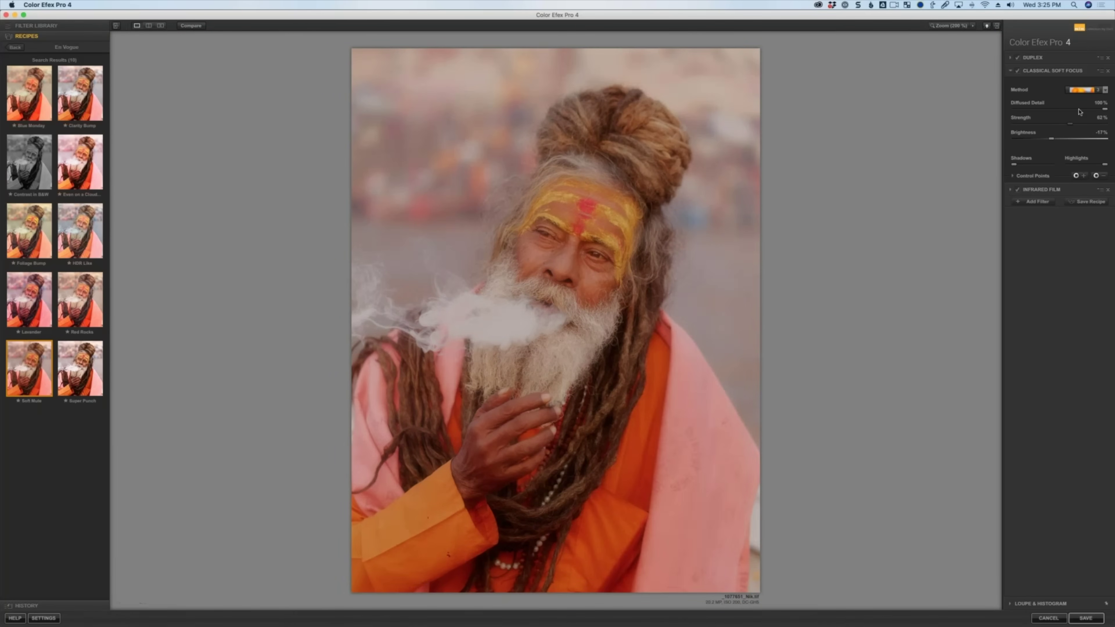
pyautogui.click(1058, 109)
pyautogui.moveTo(1092, 127); pyautogui.dragTo(1065, 141)
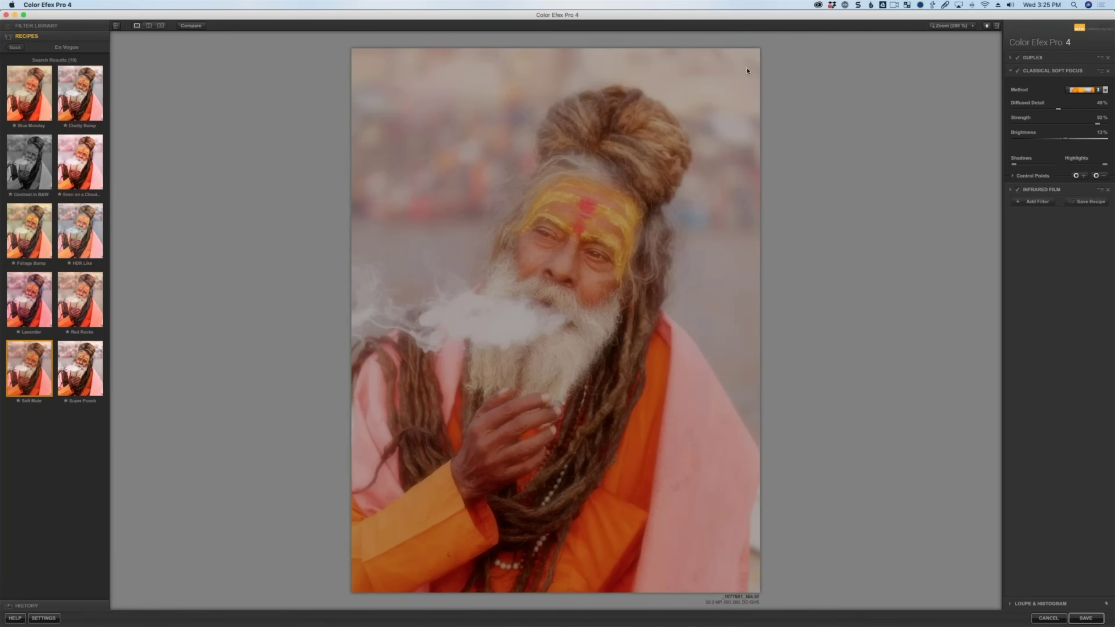
pyautogui.click(29, 376)
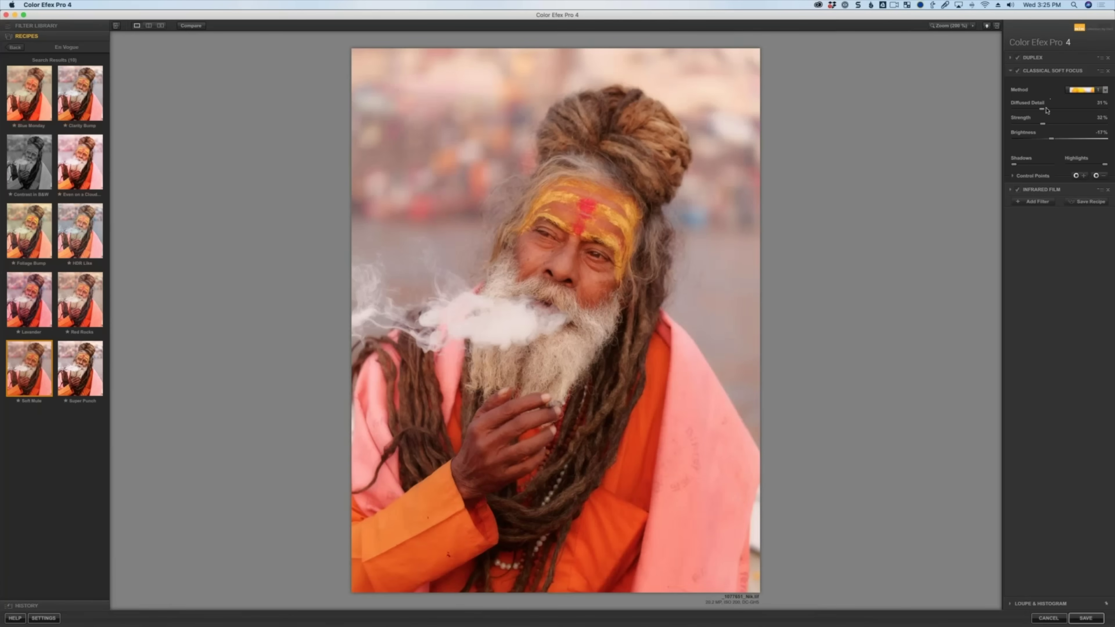
# Step: Raise the Classical Soft Focus Strength to 100% and expand the Duplex filter's settings
pyautogui.moveTo(1044, 124); pyautogui.dragTo(1106, 124)
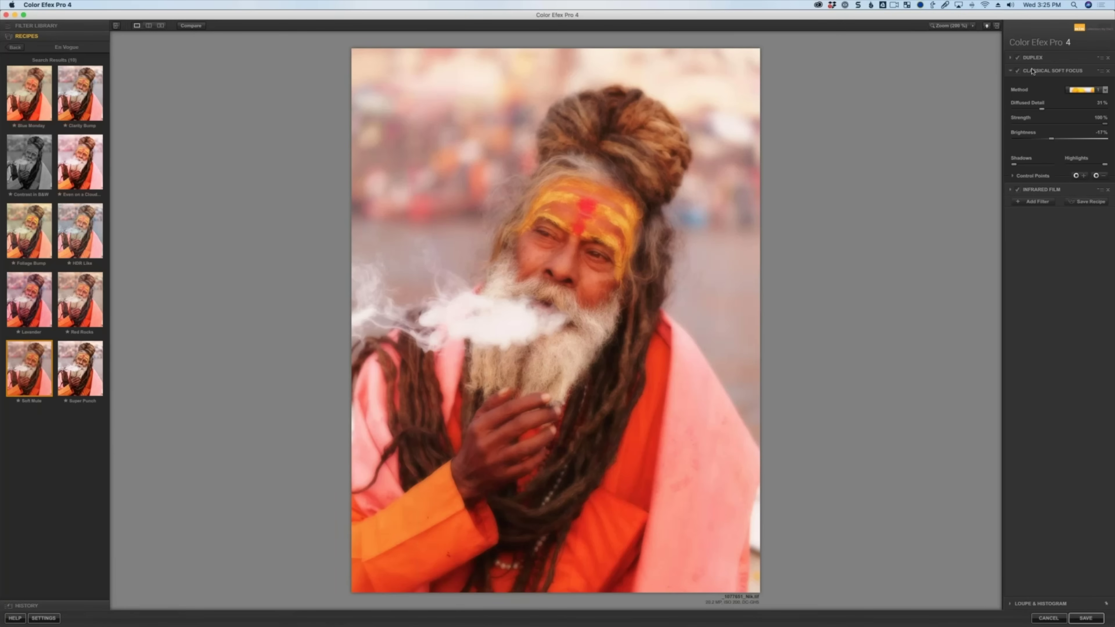
pyautogui.click(1012, 57)
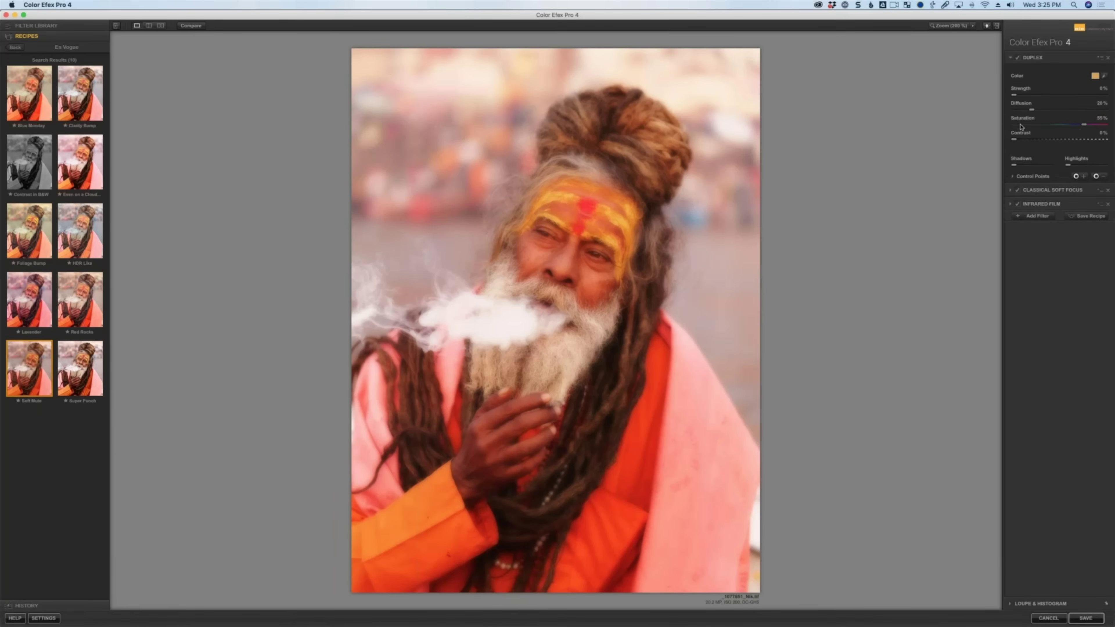
pyautogui.moveTo(1081, 127); pyautogui.dragTo(1080, 127)
# Step: Add the Brilliance / Warmth filter to the recipe's filter stack and lower its Saturation
pyautogui.click(1037, 217)
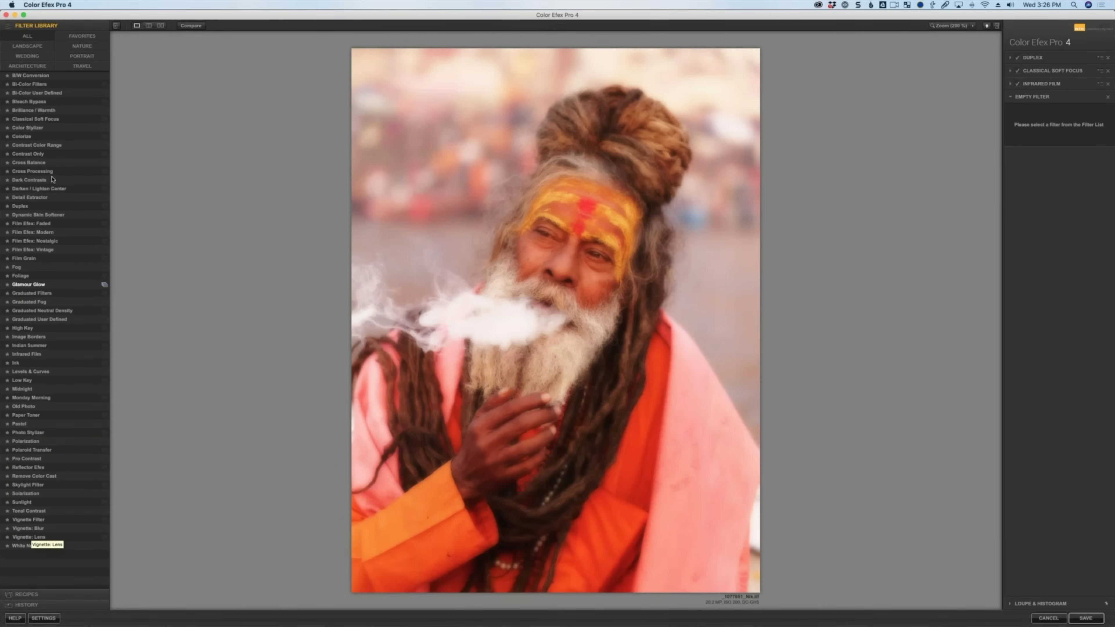
pyautogui.click(48, 110)
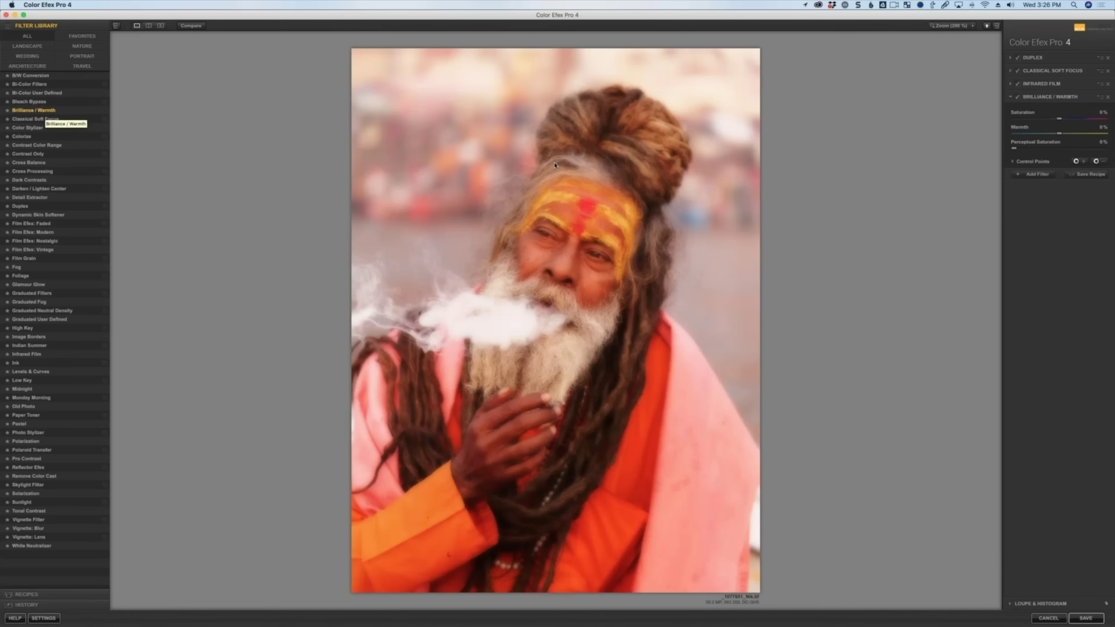
pyautogui.moveTo(1059, 118); pyautogui.dragTo(1047, 123)
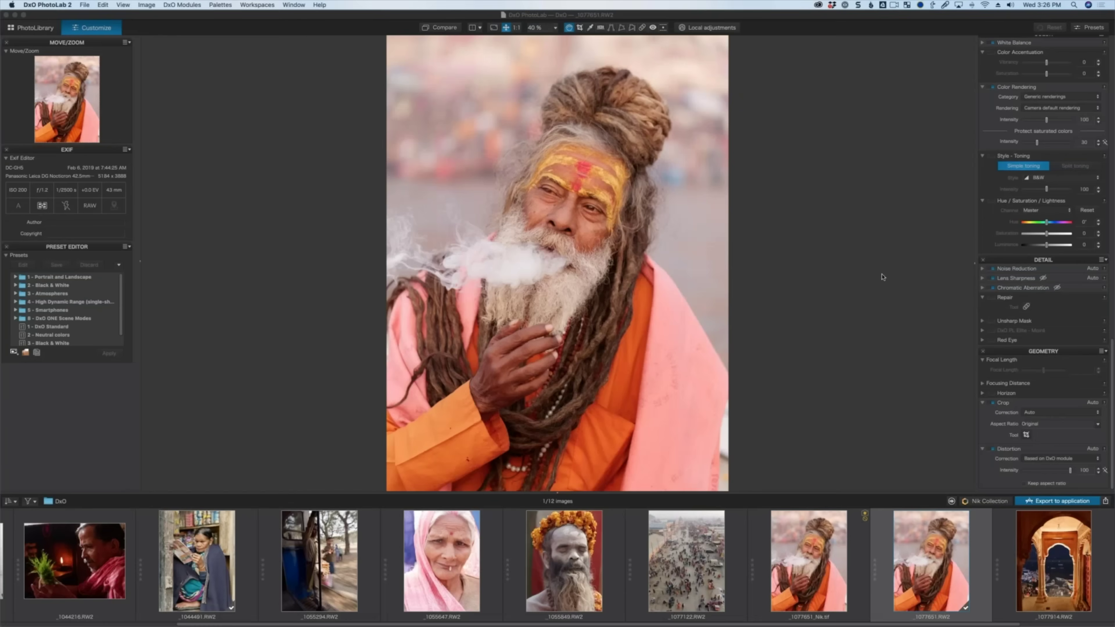
# Step: Switch briefly to Photoshop and return to DxO PhotoLab
pyautogui.press('super+Tab')
pyautogui.press('Tab')
pyautogui.press('Tab')
pyautogui.press('Tab')
pyautogui.press('Tab')
pyautogui.press('Tab')
pyautogui.press('Tab')
pyautogui.press('Tab')
pyautogui.hotkey('shift', 'Tab')
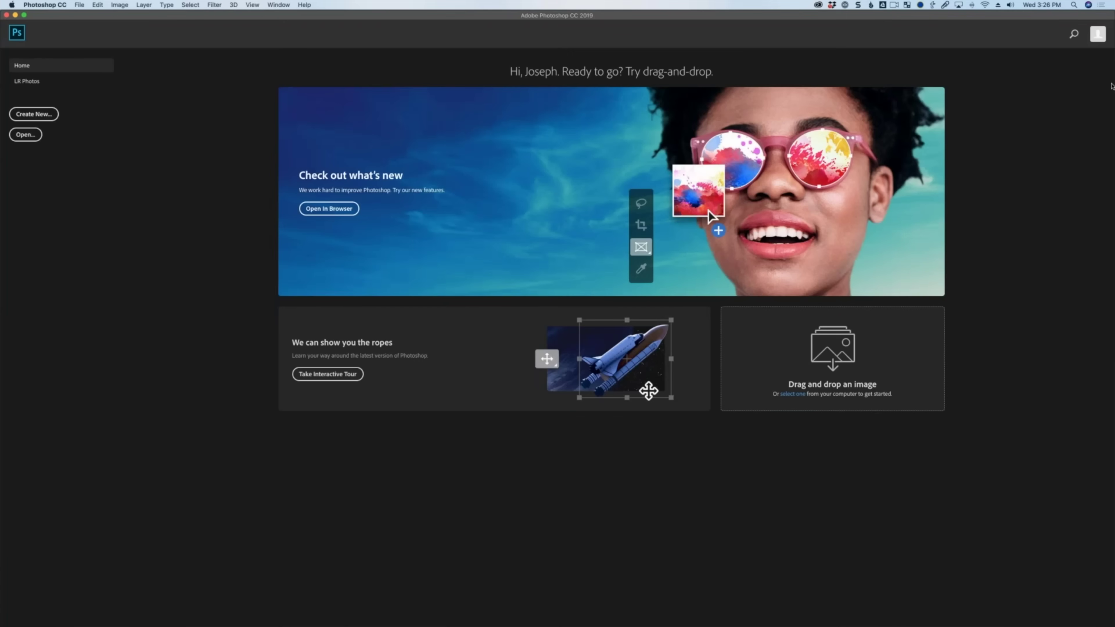
pyautogui.press('super+Tab')
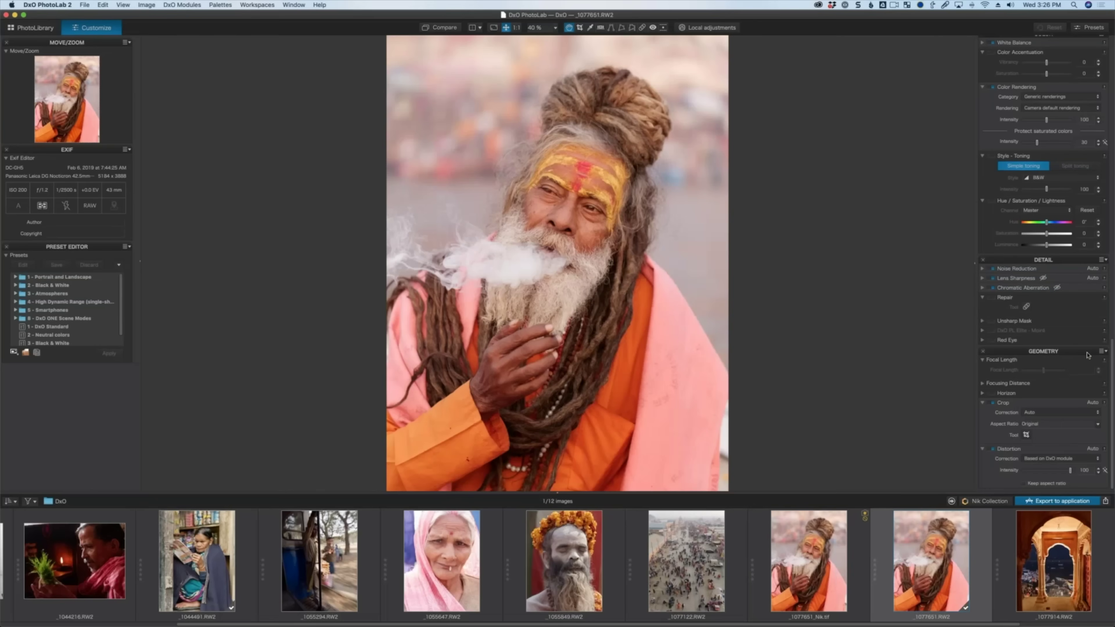
pyautogui.press('super+Tab')
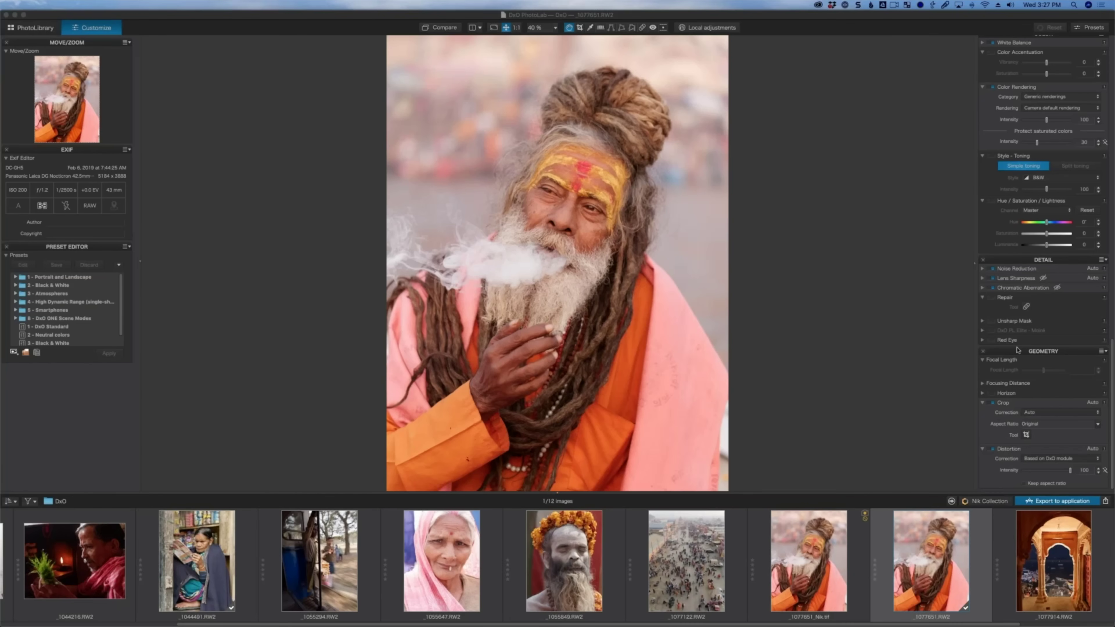
pyautogui.click(896, 421)
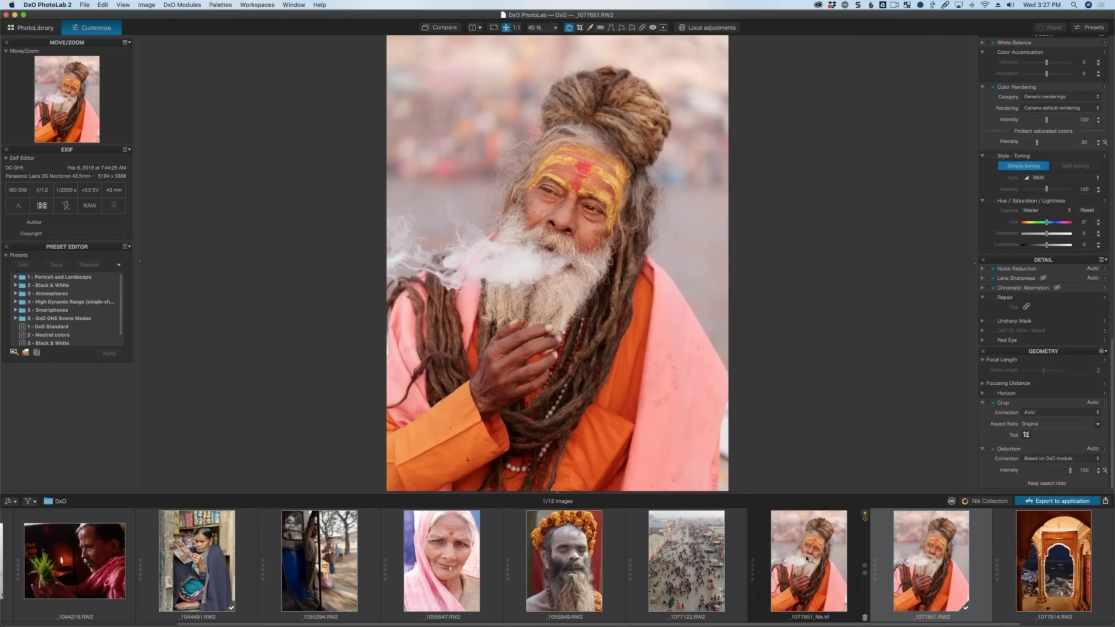
# Step: Compare the portrait's _1077651_Nik.tif copy with its RAW original, _1077651.RW2, ending on the TIFF
pyautogui.click(825, 559)
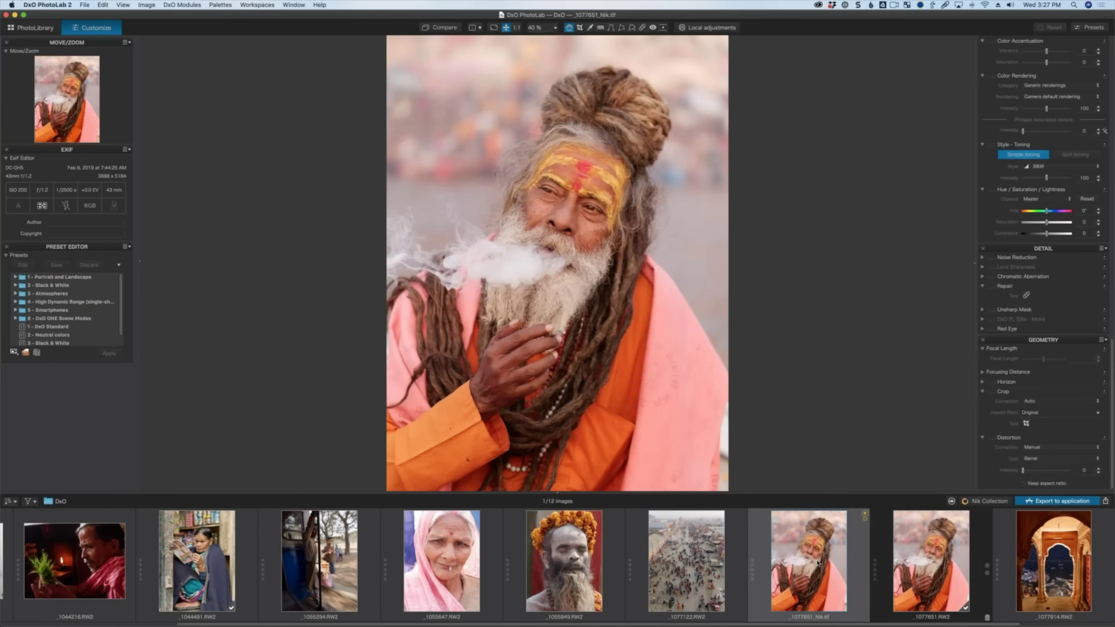
pyautogui.press('Right')
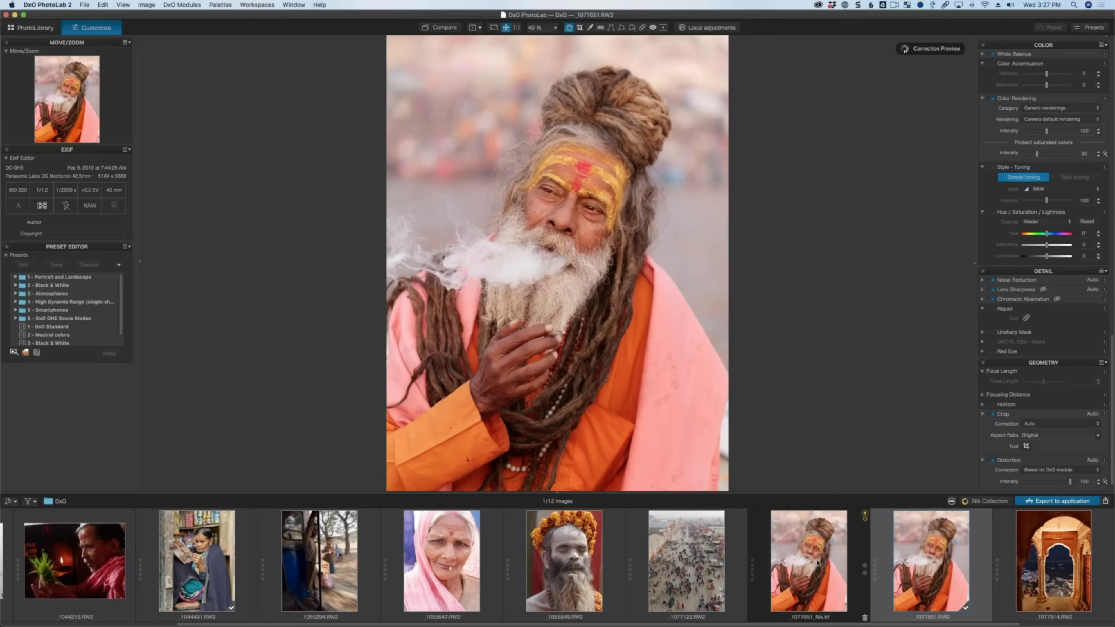
pyautogui.click(818, 564)
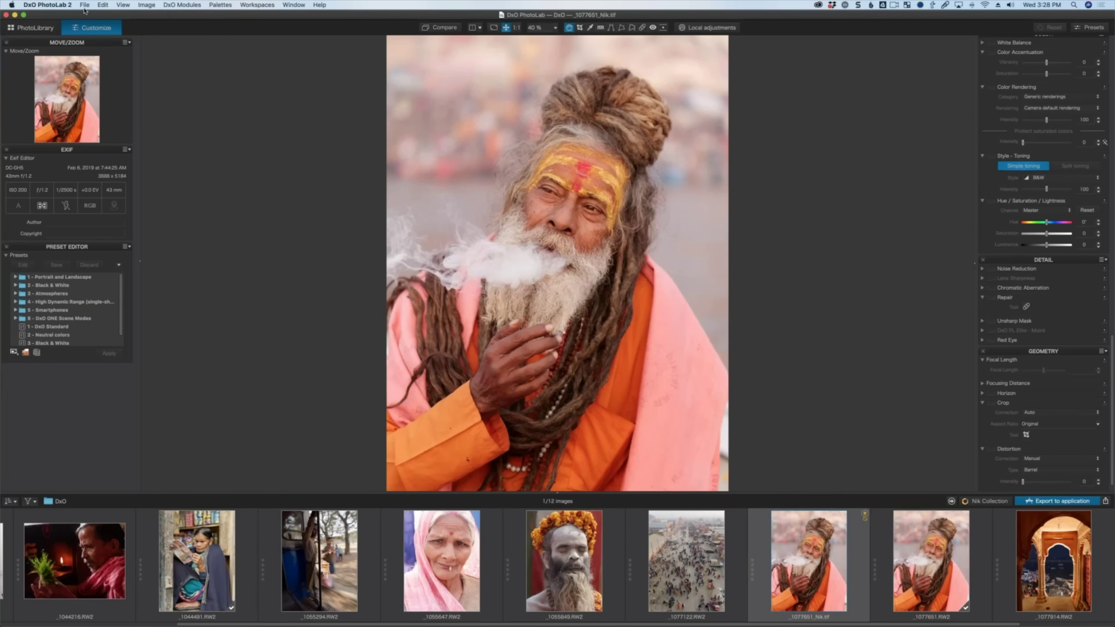
# Step: Bring up the print settings for the Nik TIFF portrait and cancel without printing
pyautogui.click(84, 4)
pyautogui.click(154, 88)
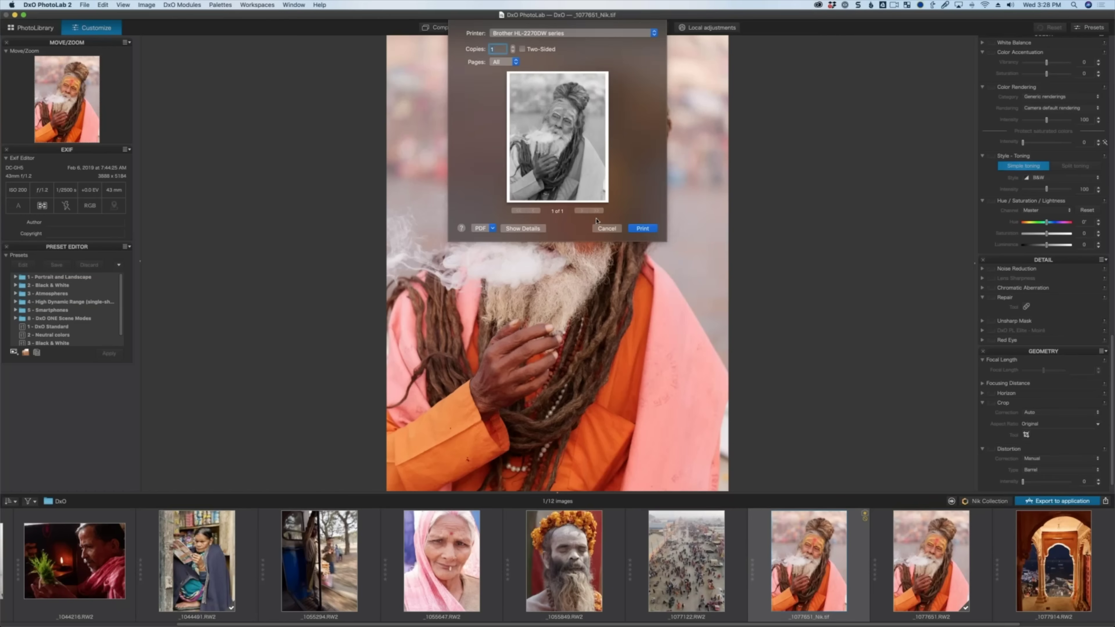
pyautogui.click(607, 228)
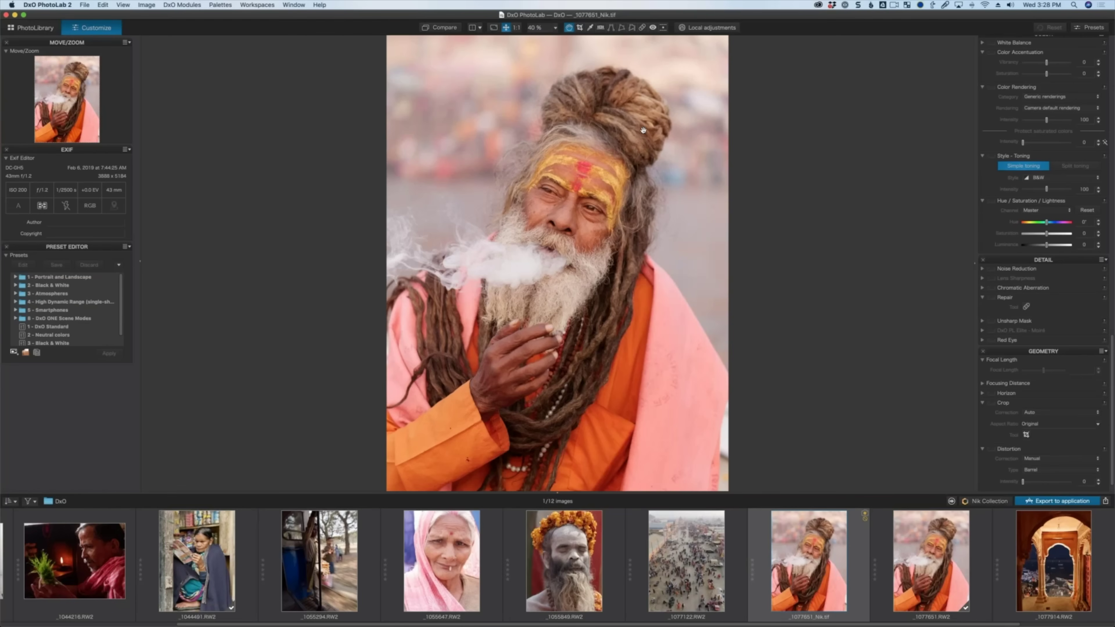
# Step: Switch to Photoshop and open the RAW photo _1044491.RW2 from the DxO folder in Camera Raw
pyautogui.press('super+Tab')
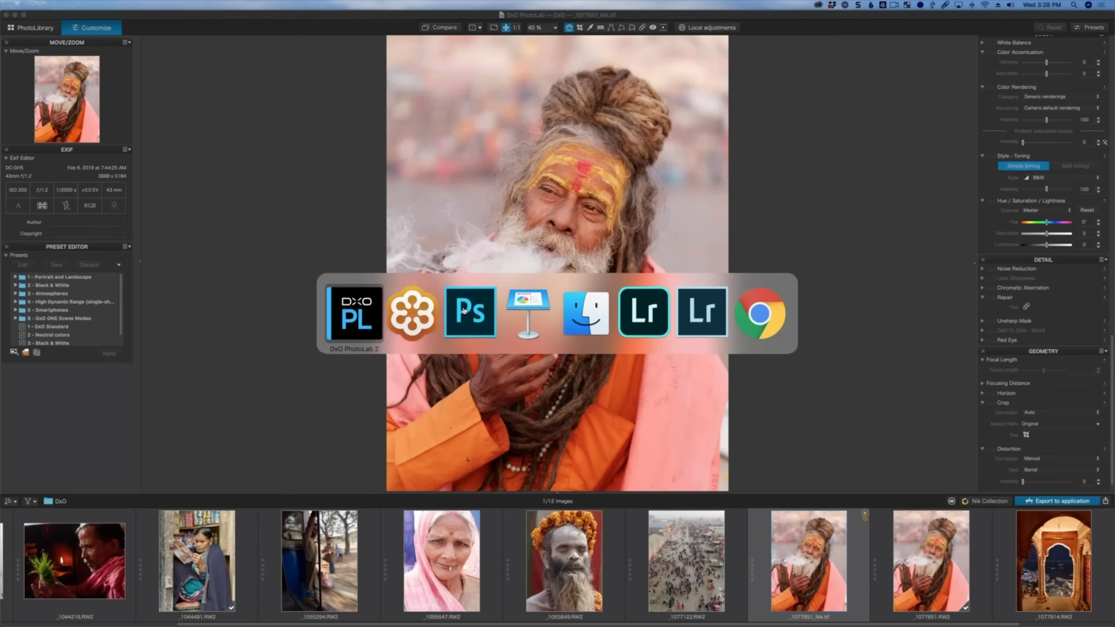
pyautogui.click(478, 309)
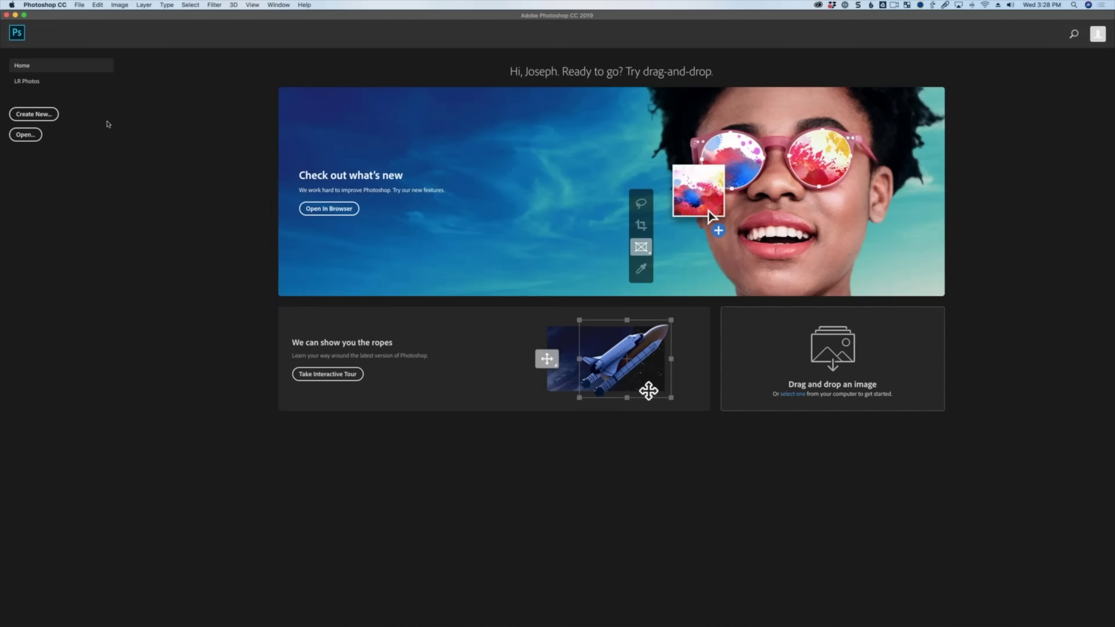
pyautogui.click(82, 4)
pyautogui.click(610, 213)
pyautogui.press('super+o')
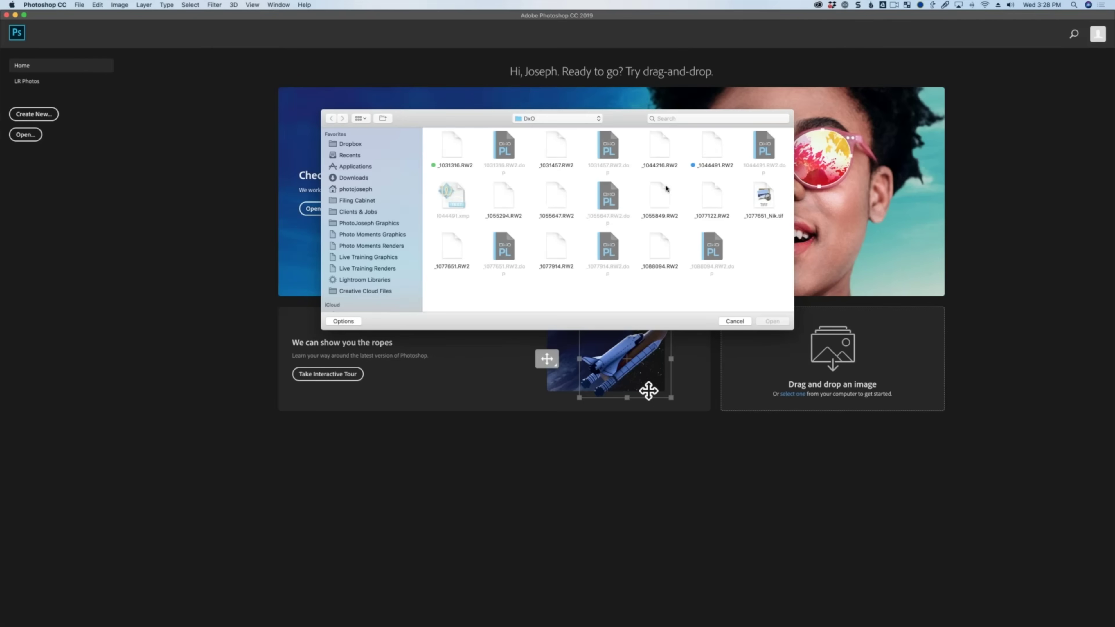
pyautogui.click(712, 148)
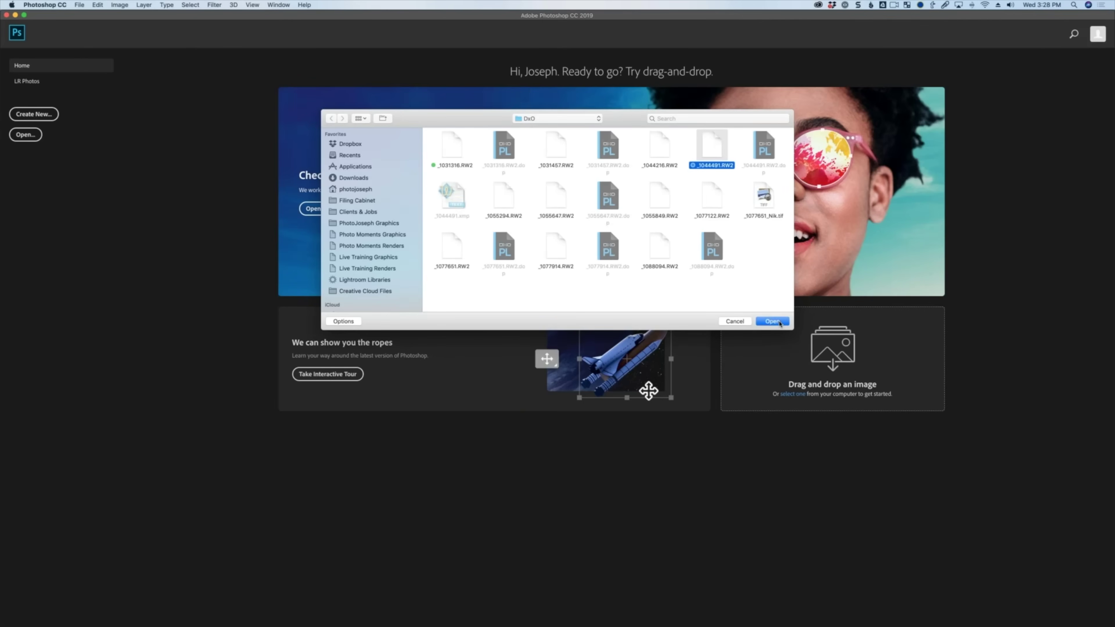
pyautogui.click(773, 322)
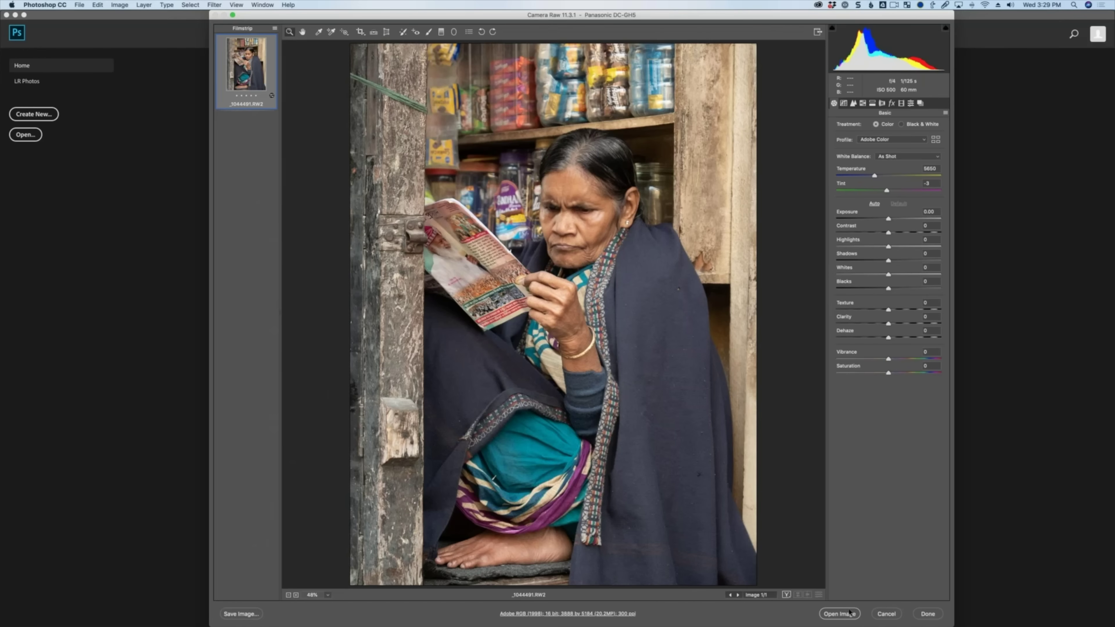
# Step: Try 8 Bits/Channel depth in Camera Raw's Workflow Options, restore 16 Bits/Channel with Adobe RGB (1998), and accept the options
pyautogui.press('shift')
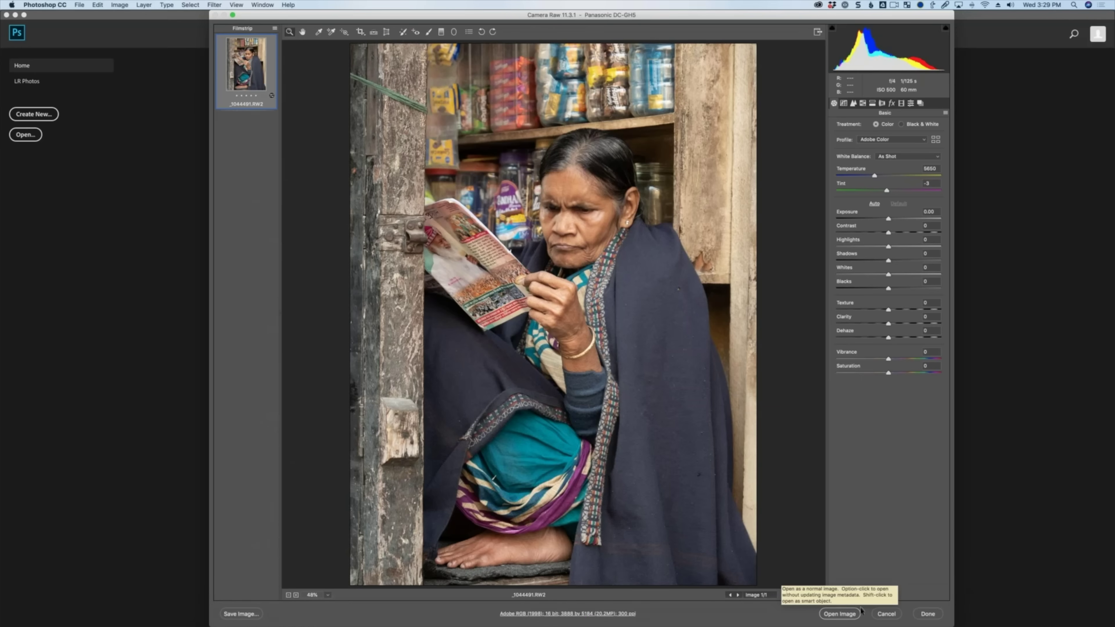
pyautogui.press('shift')
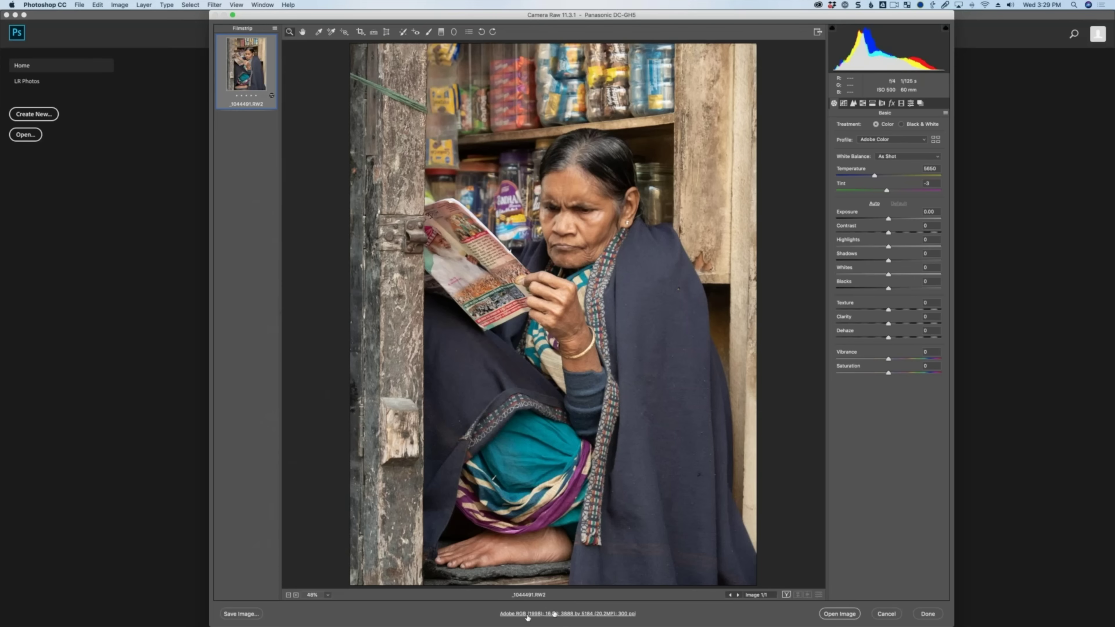
pyautogui.click(570, 614)
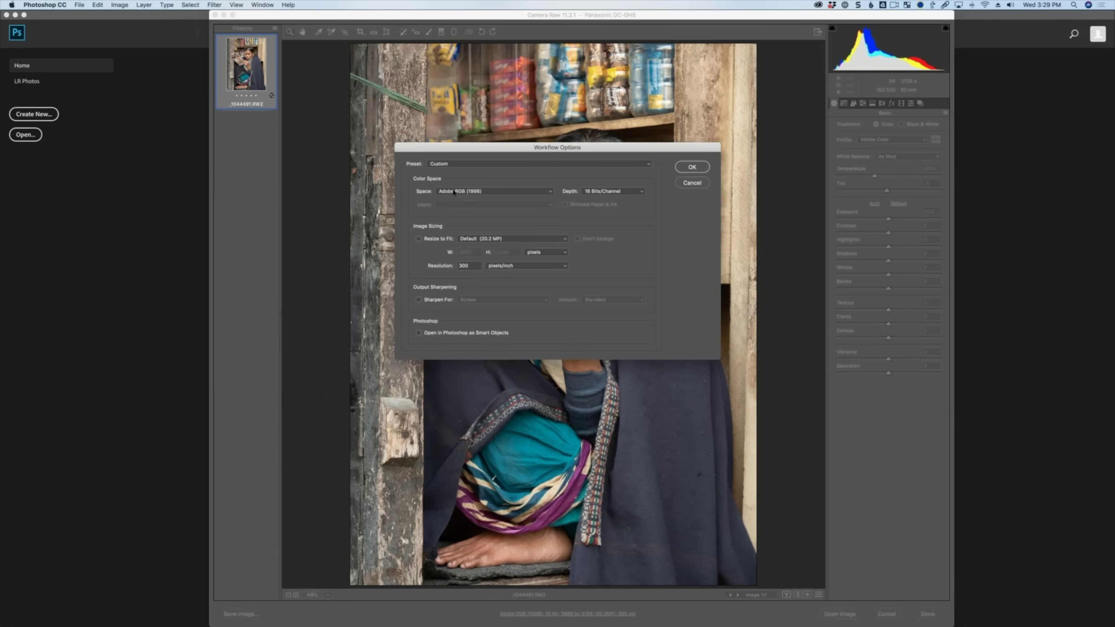
pyautogui.click(464, 192)
pyautogui.click(464, 192)
pyautogui.click(612, 191)
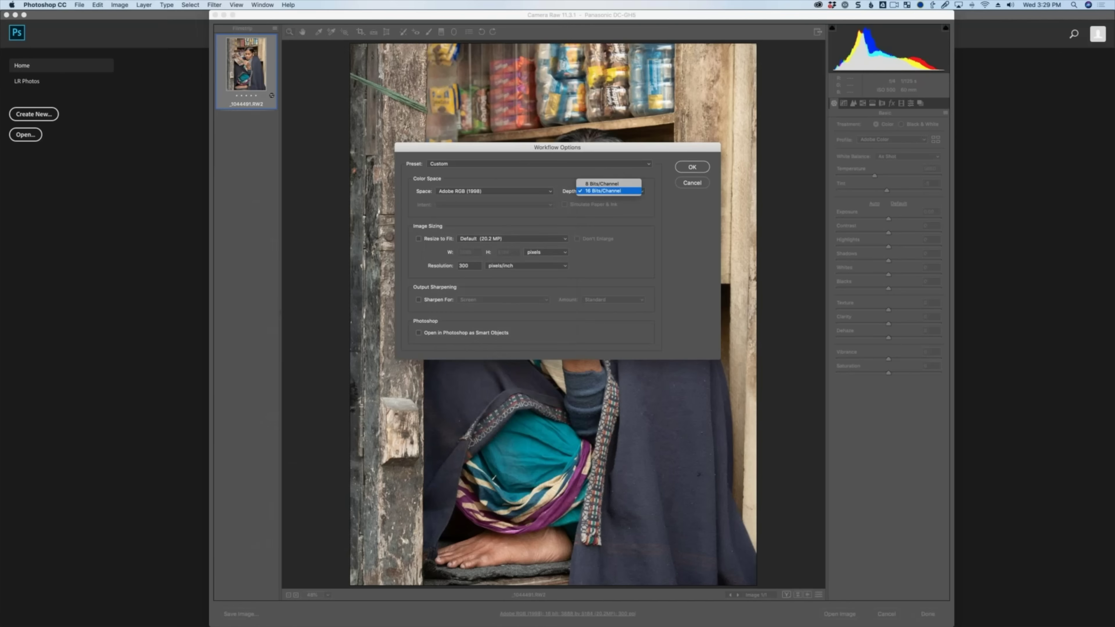
pyautogui.click(624, 185)
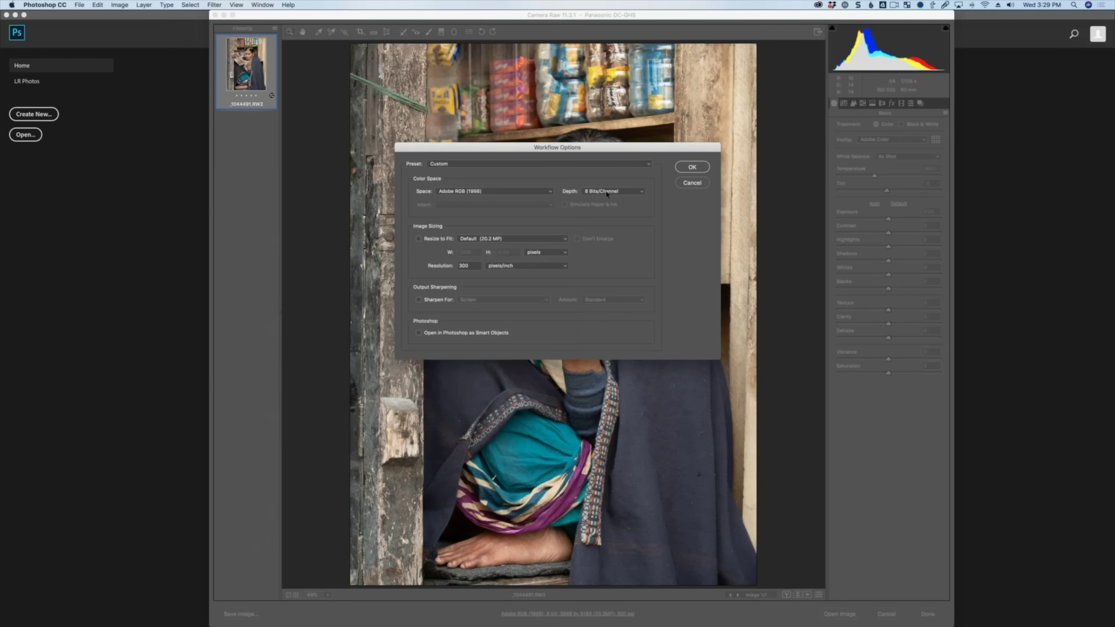
pyautogui.click(606, 194)
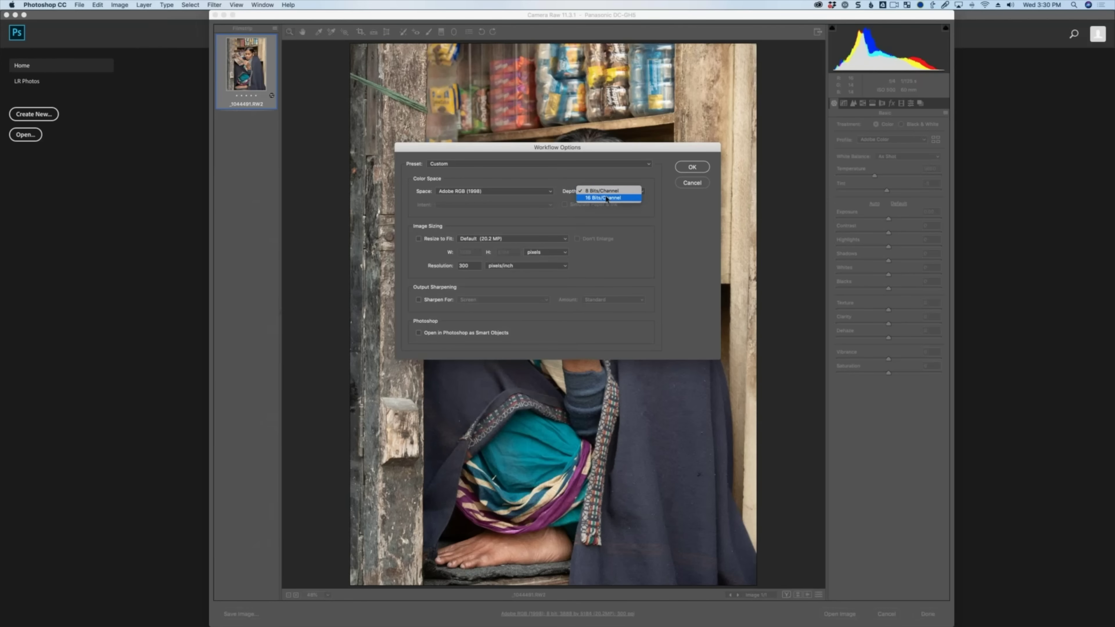
pyautogui.click(607, 198)
pyautogui.click(691, 167)
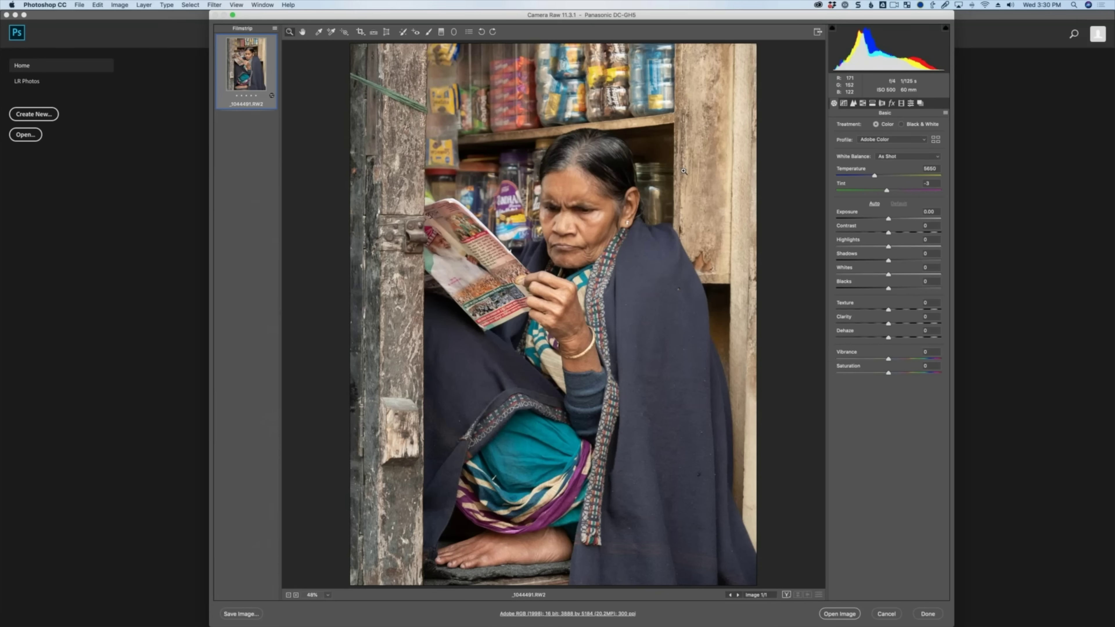
# Step: Open the RAW photo in Photoshop as a smart object and launch Nik Collection's Analog Efex Pro 2 on it
pyautogui.press('shift')
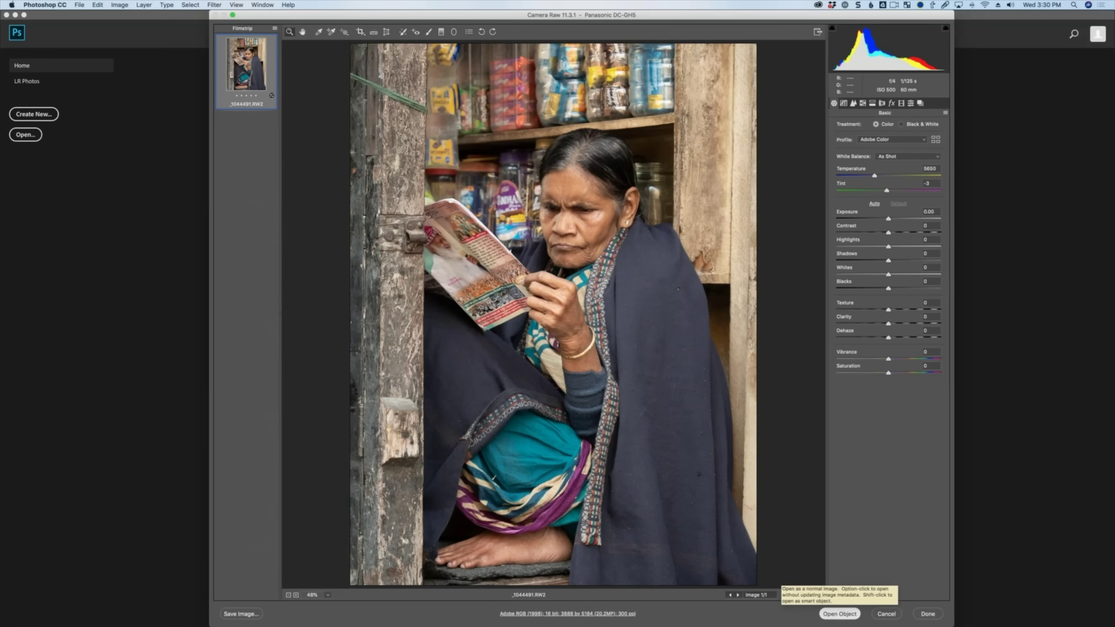
pyautogui.keyDown('shift'); pyautogui.click(839, 614); pyautogui.keyUp('shift')
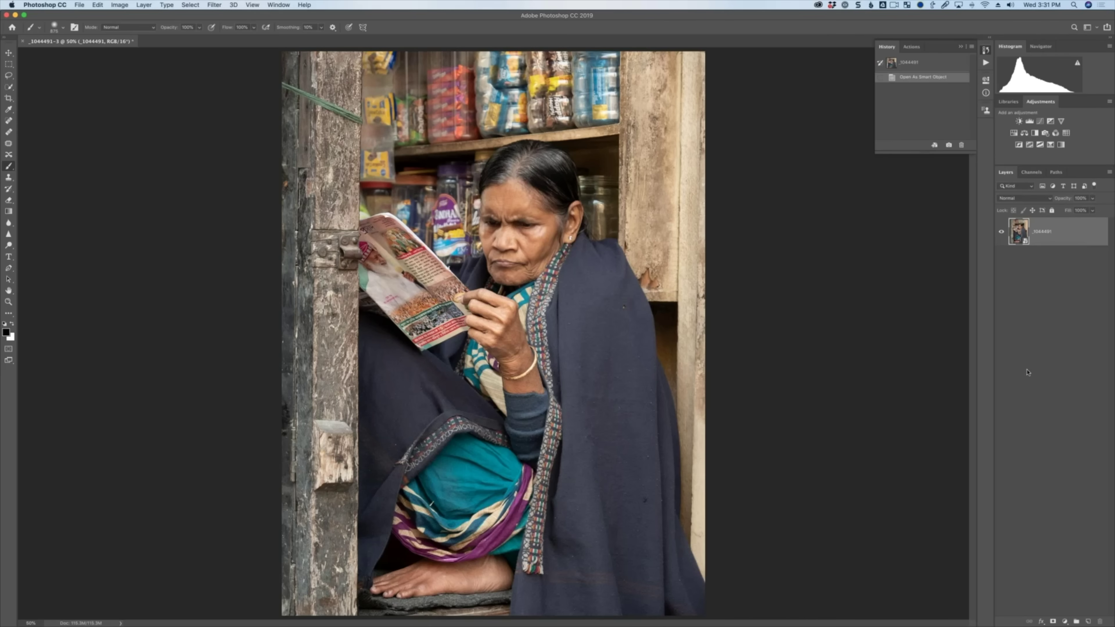
pyautogui.click(221, 4)
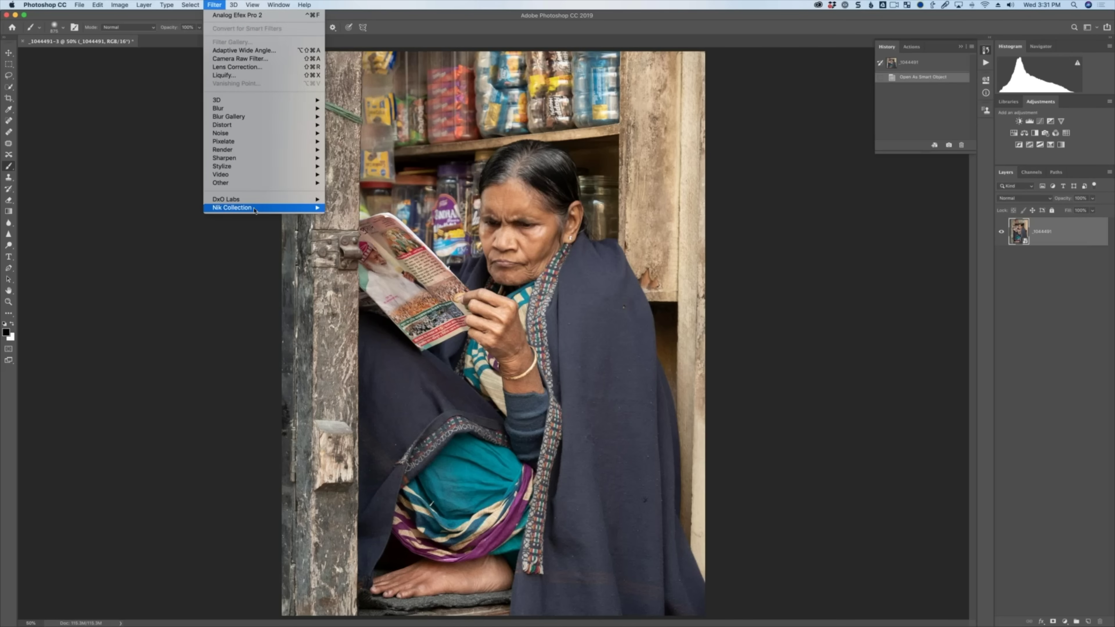
pyautogui.moveTo(233, 208)
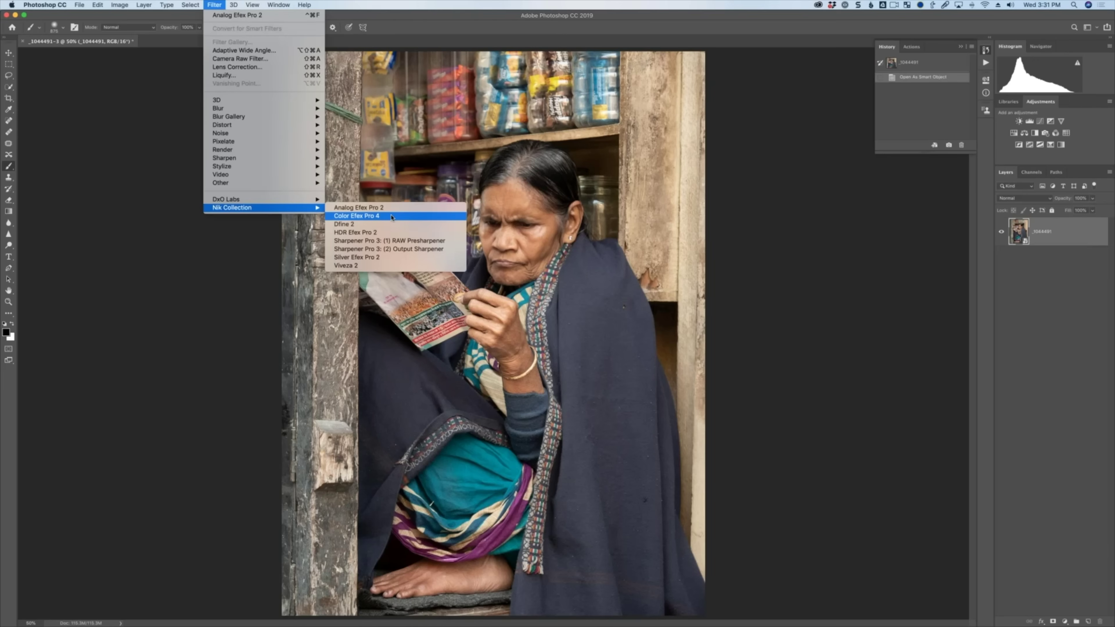
pyautogui.click(378, 208)
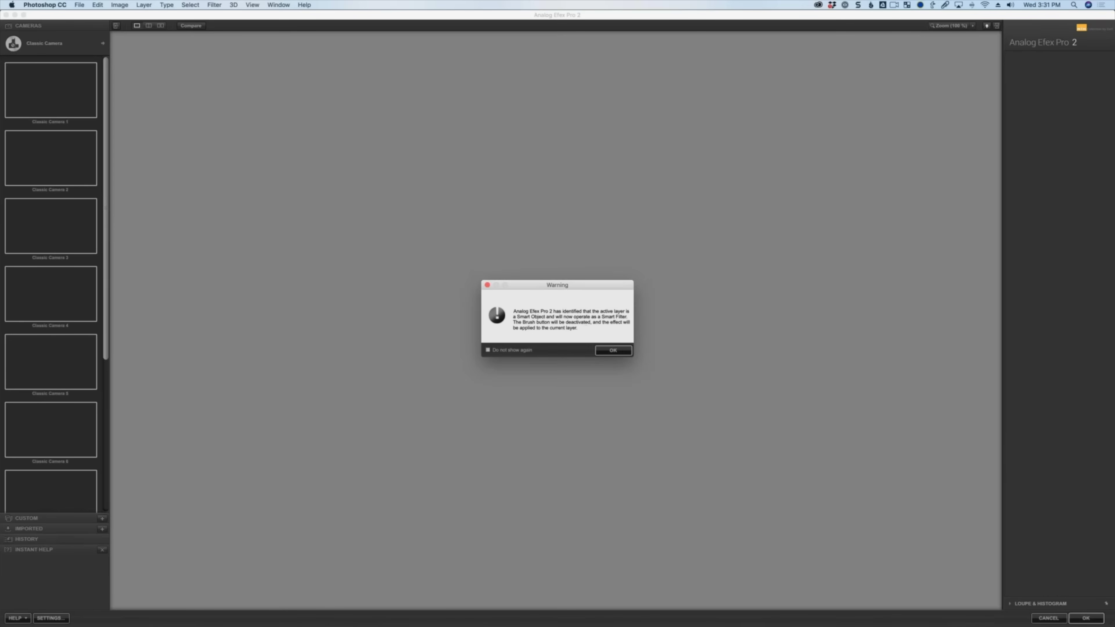
pyautogui.click(618, 350)
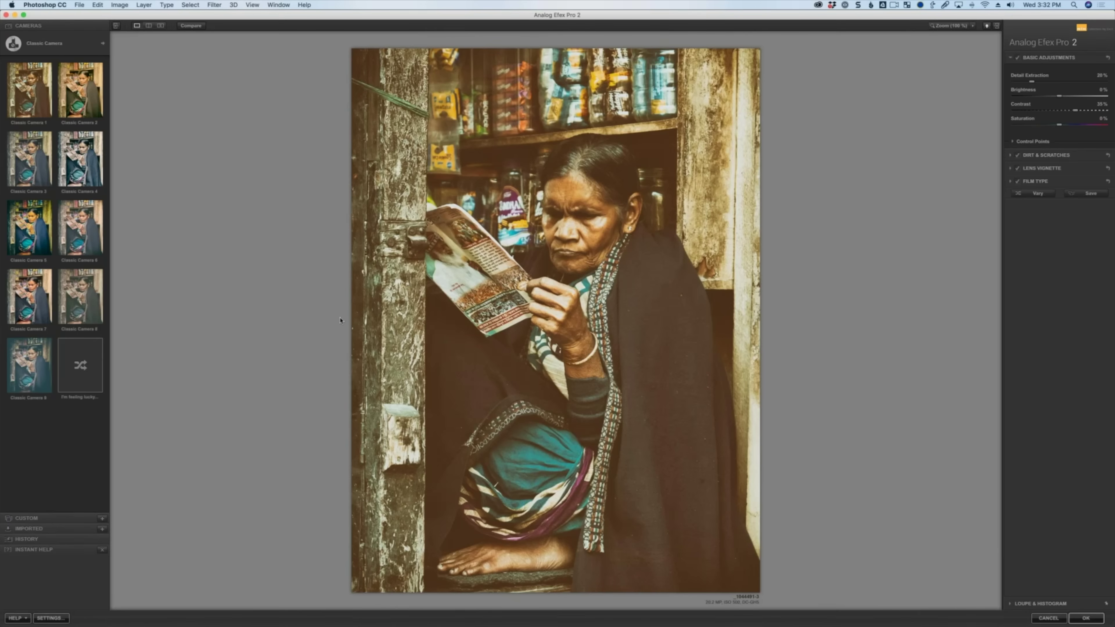
# Step: Start a Camera Kit in Analog Efex Pro 2, combining the Bokeh and Photo Plate tools on the photo
pyautogui.click(50, 43)
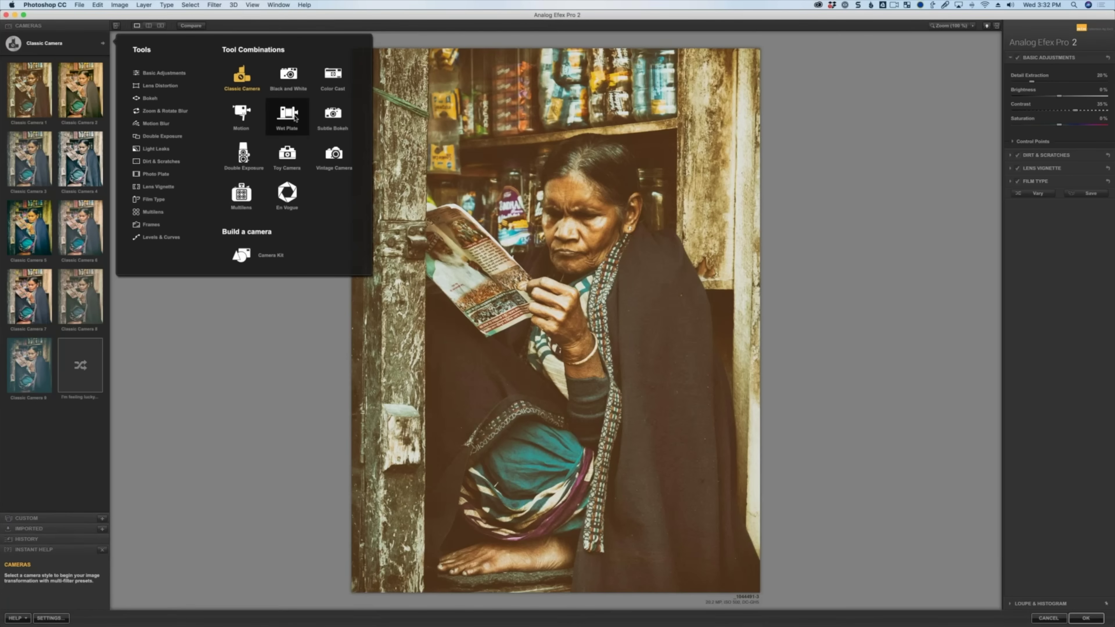
pyautogui.click(164, 74)
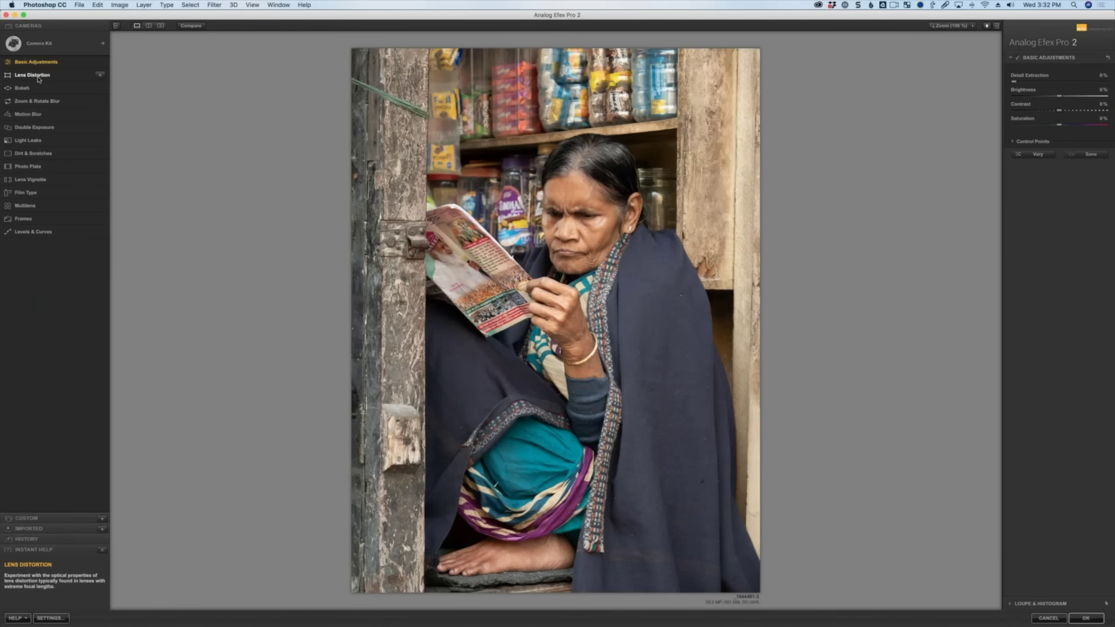
pyautogui.click(21, 88)
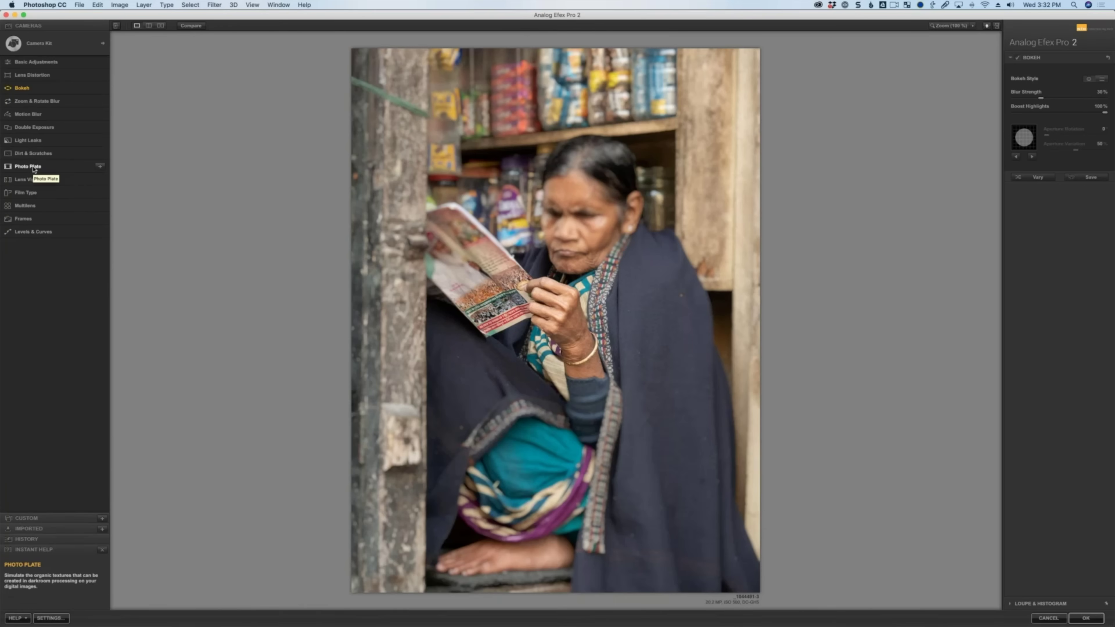
pyautogui.click(100, 168)
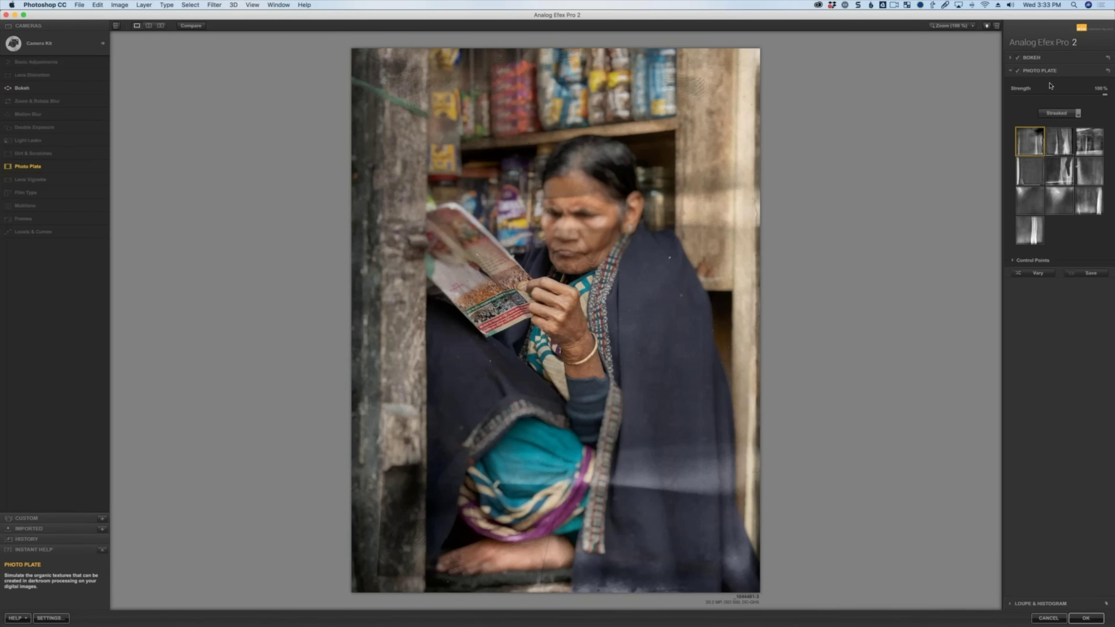
# Step: Switch to the En Vogue camera and try its Autochrome 2 and Burned Edges presets, turning off the latter's frame
pyautogui.click(72, 46)
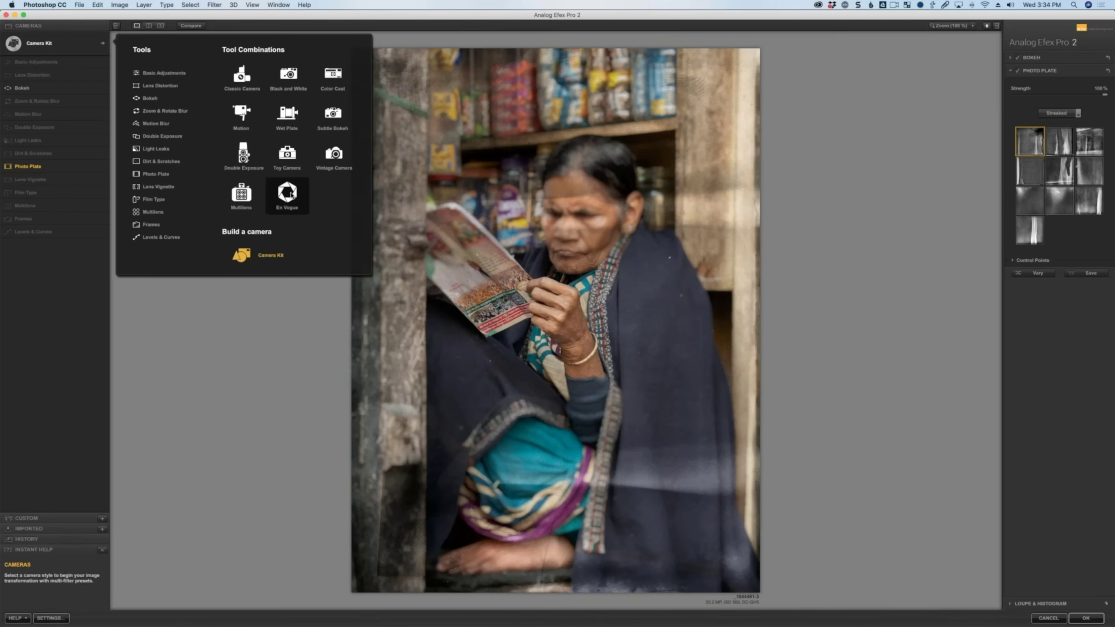
pyautogui.click(291, 195)
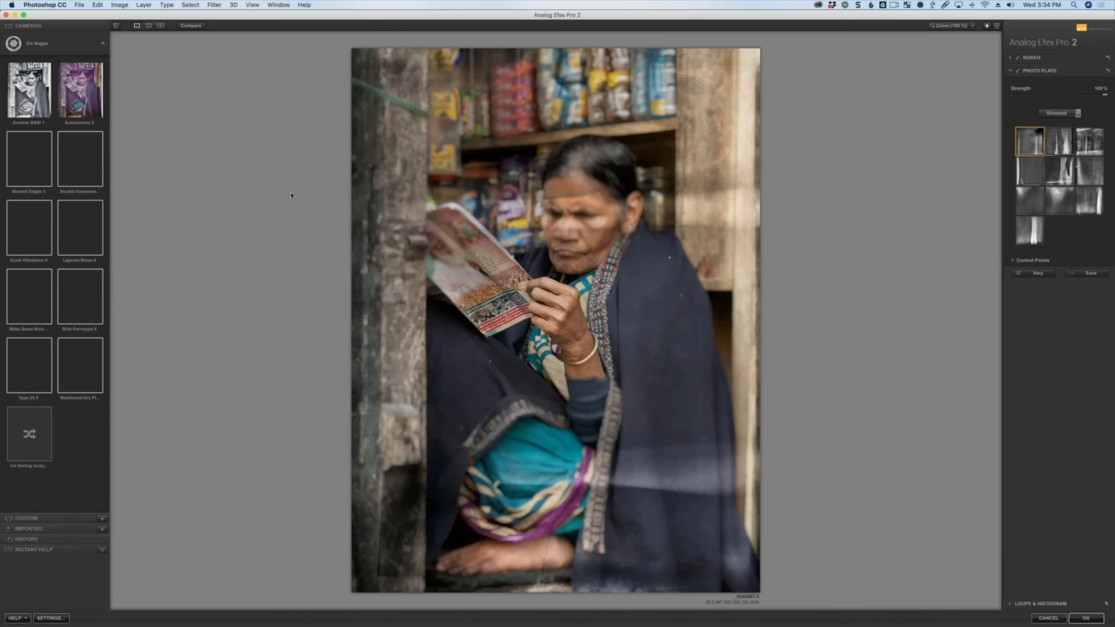
pyautogui.click(75, 93)
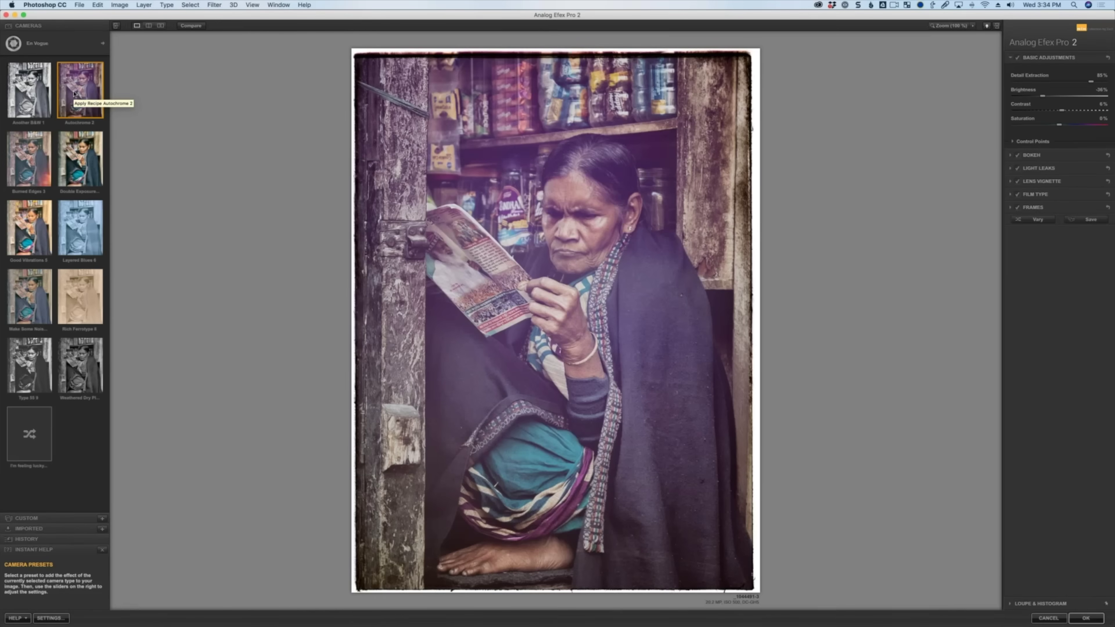
pyautogui.click(32, 163)
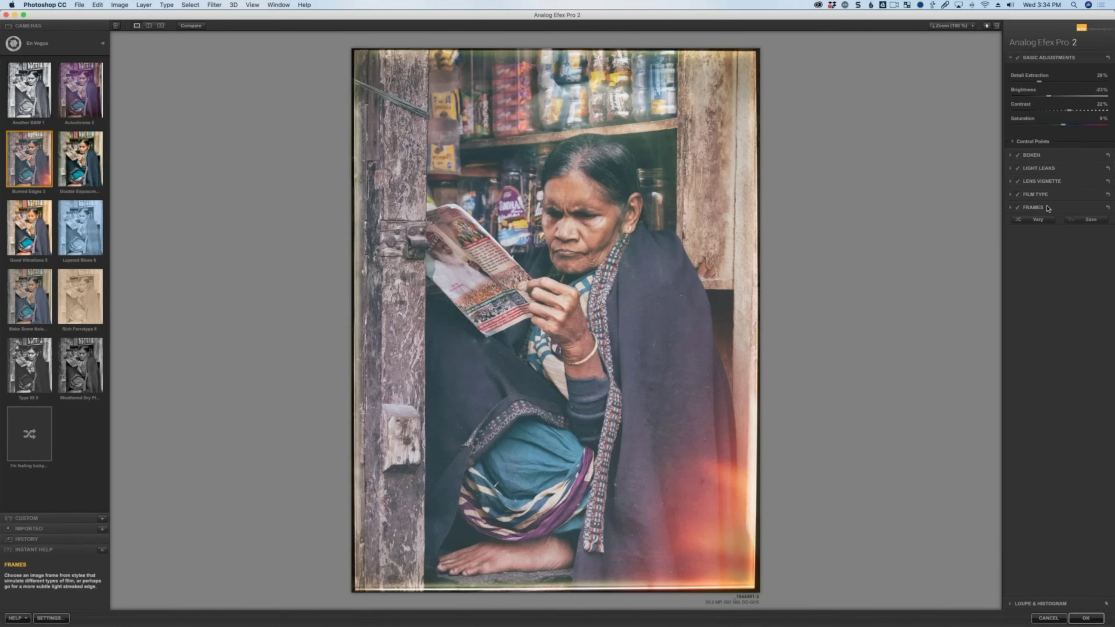
pyautogui.click(1018, 208)
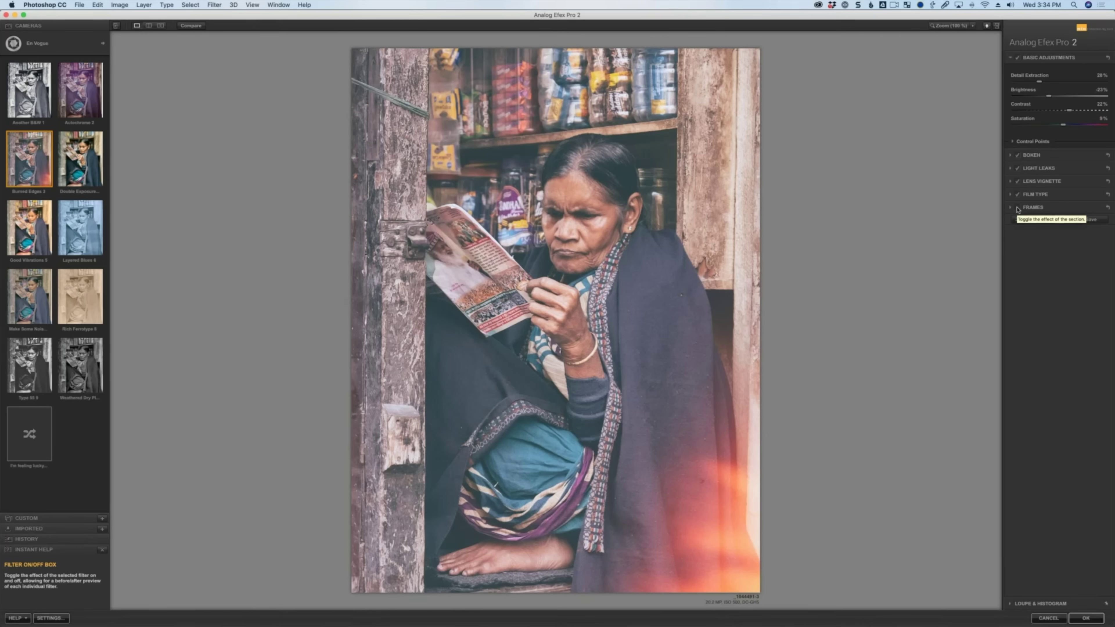
# Step: Apply the En Vogue Double Exposure preset and compare the photo with its Double Exposure effect off and on
pyautogui.click(93, 159)
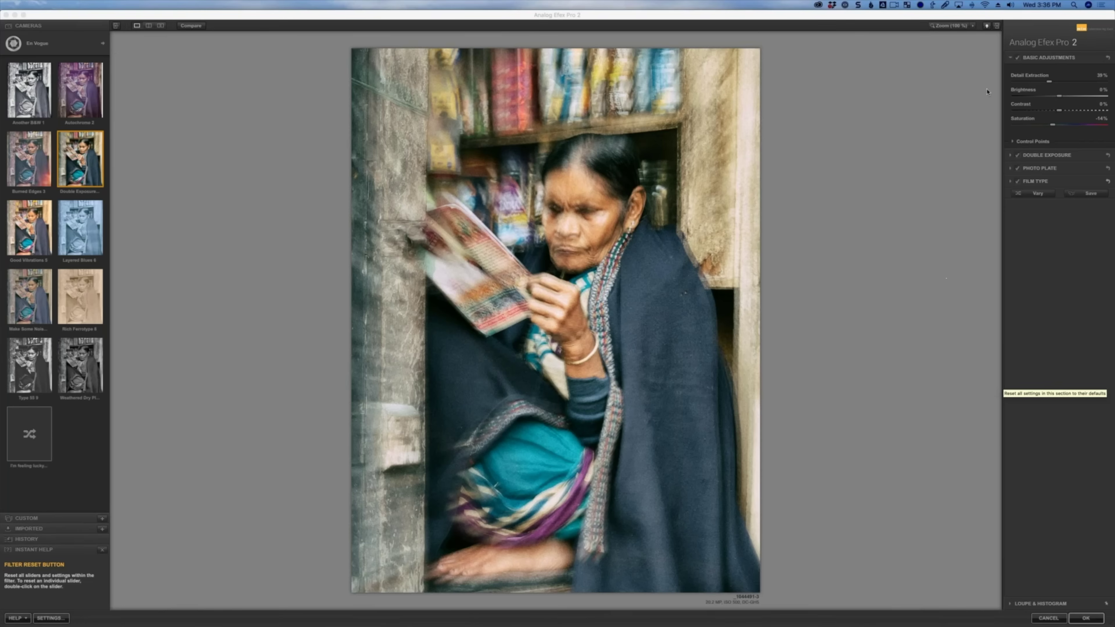
pyautogui.click(1039, 156)
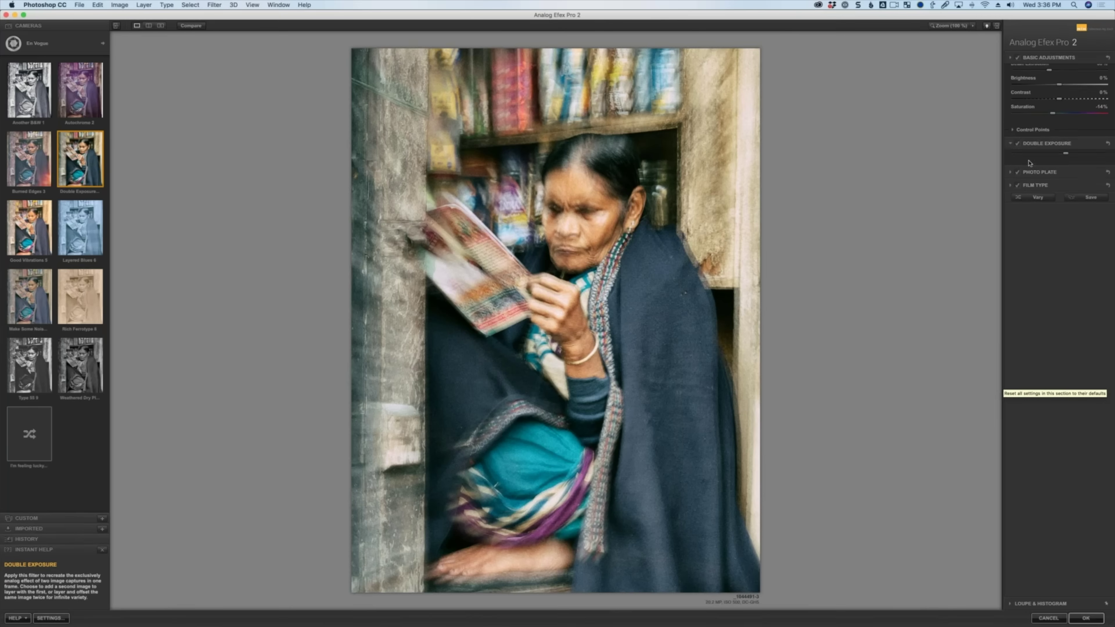
pyautogui.click(1018, 71)
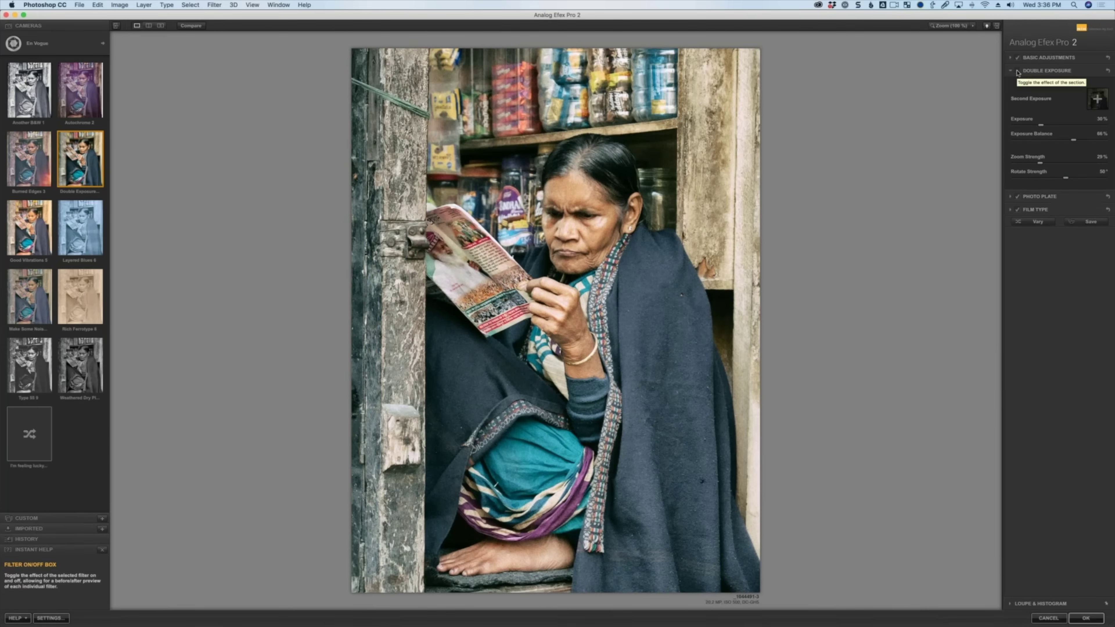
pyautogui.click(1018, 71)
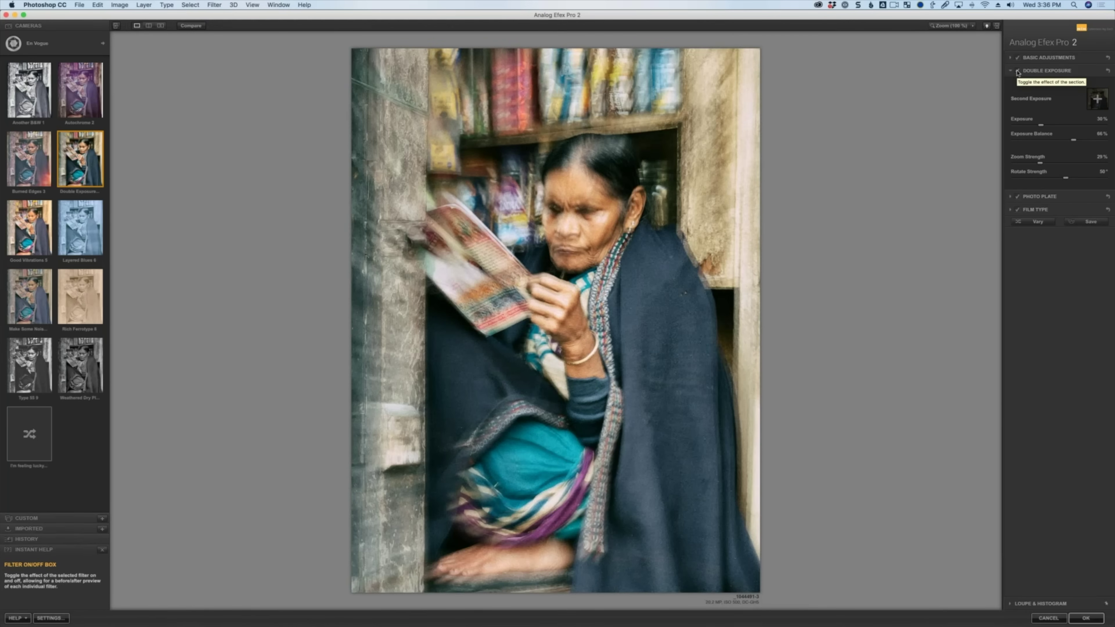
# Step: Rotate the second exposure to a strength of 74° and enlarge it slightly, applying the Analog Efex Pro 2 filter
pyautogui.moveTo(575, 309)
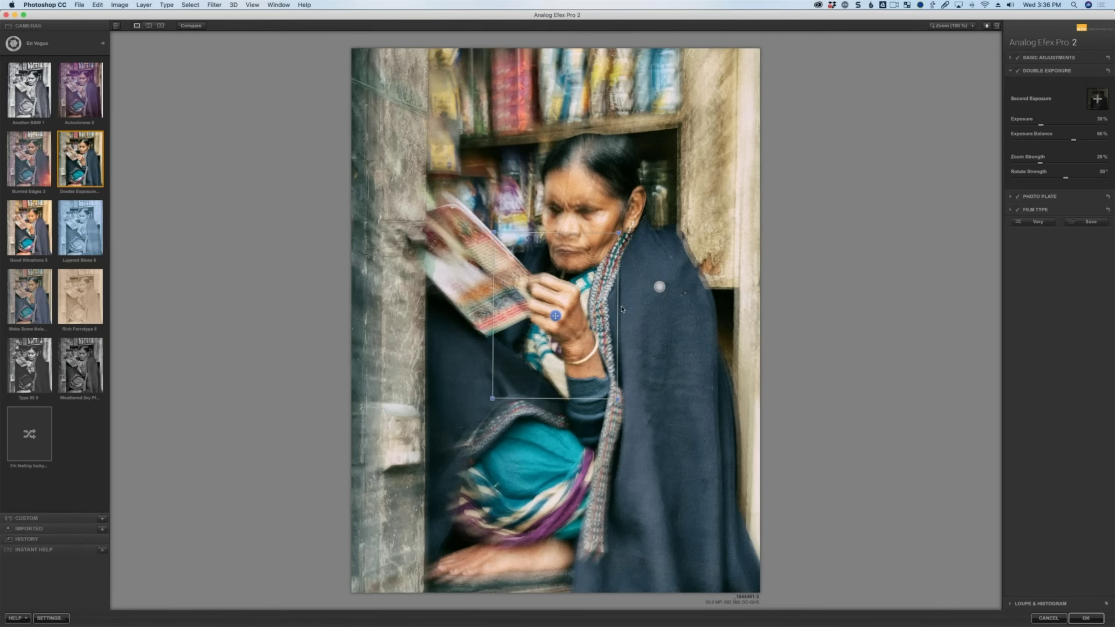
pyautogui.click(660, 286)
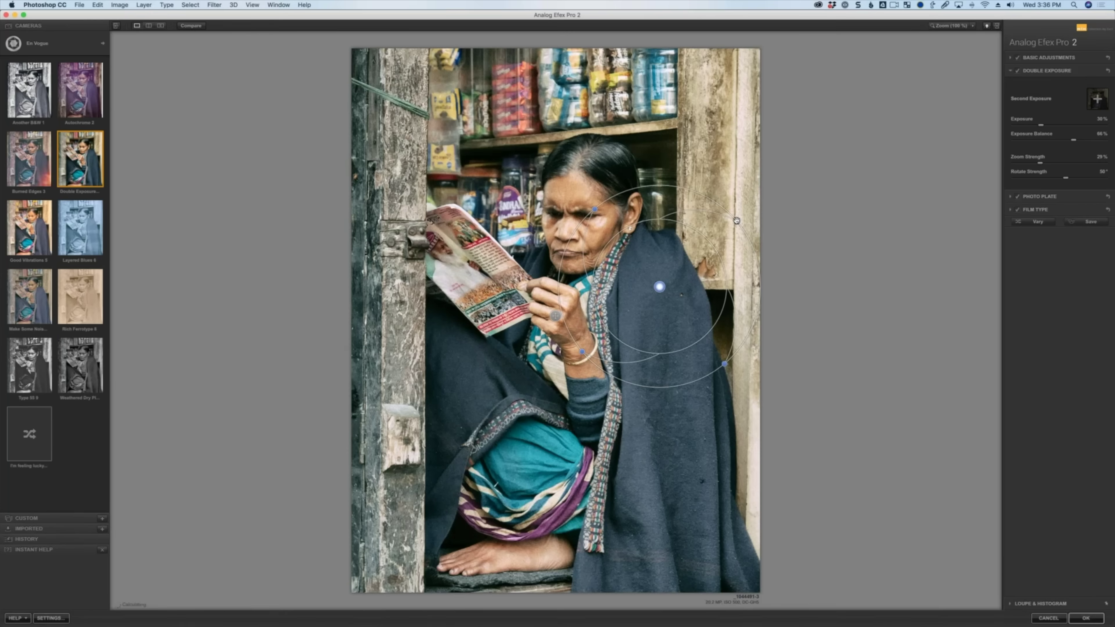
pyautogui.moveTo(746, 234); pyautogui.dragTo(755, 252)
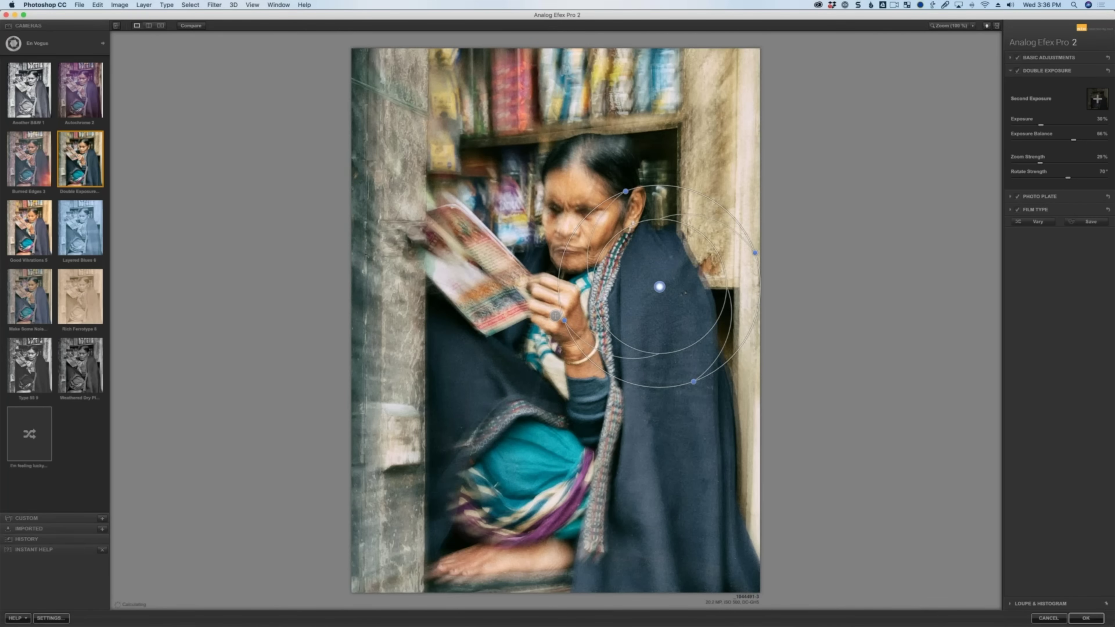
pyautogui.moveTo(756, 267); pyautogui.dragTo(757, 274)
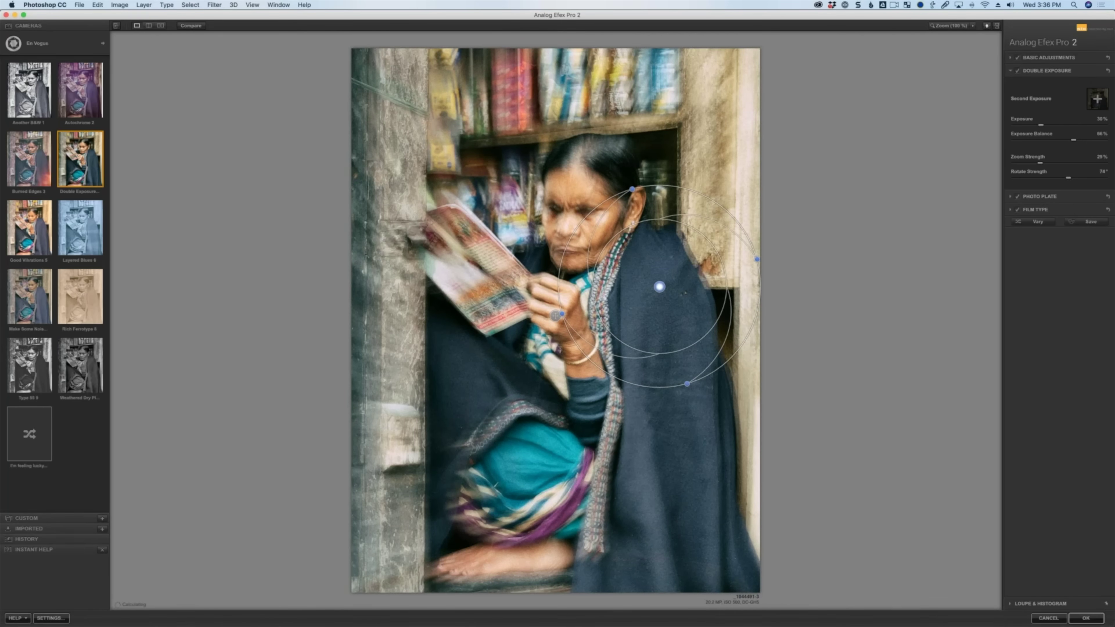
pyautogui.click(556, 315)
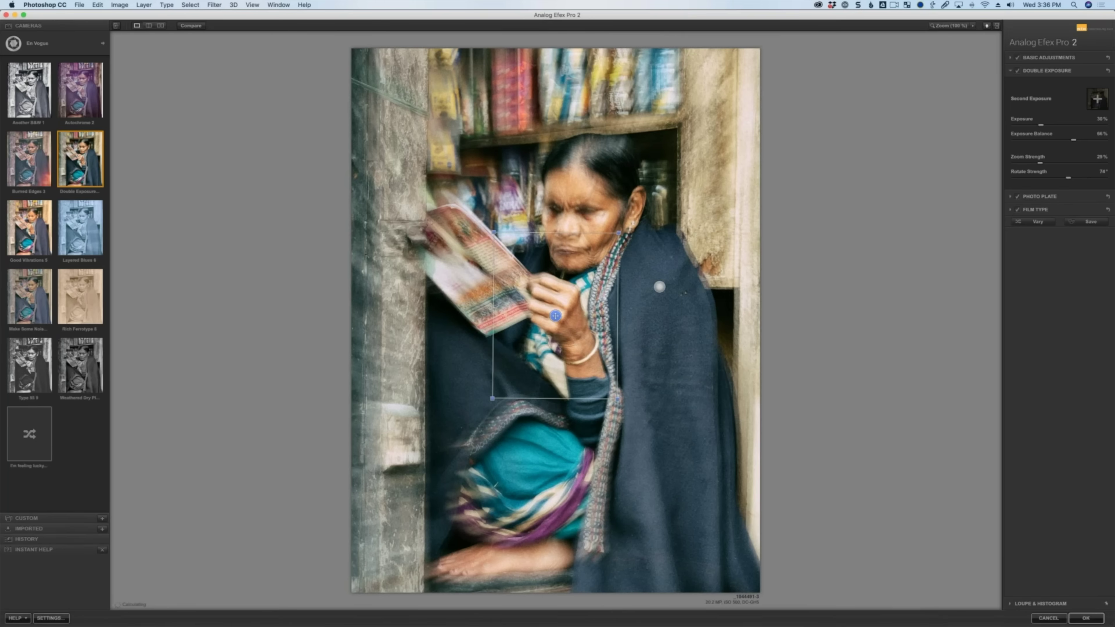
pyautogui.moveTo(619, 233); pyautogui.dragTo(620, 232)
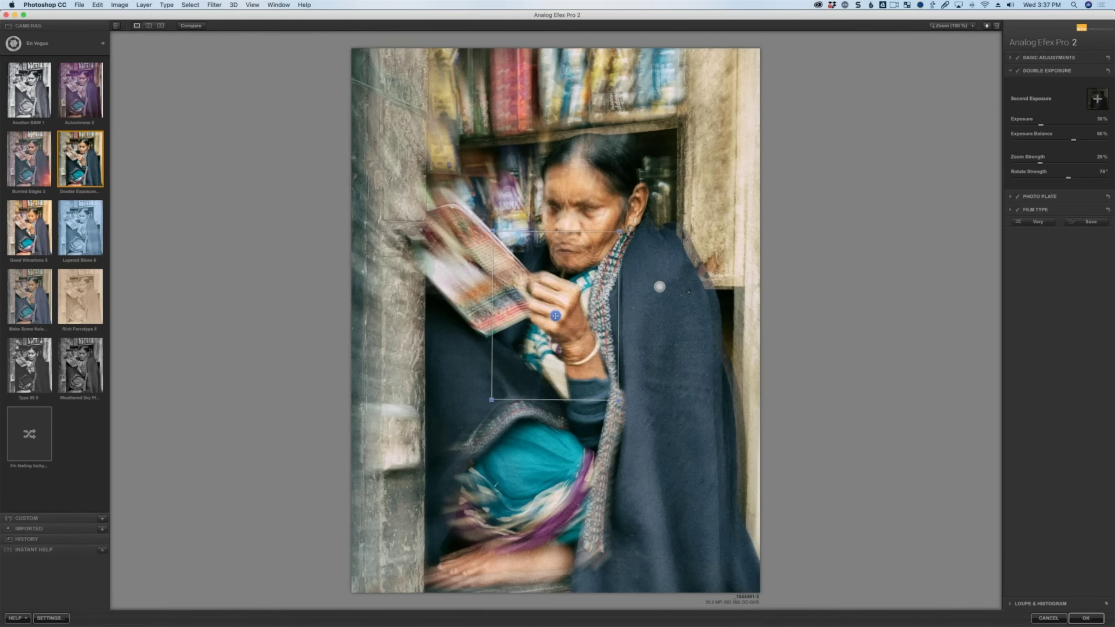
pyautogui.click(1086, 618)
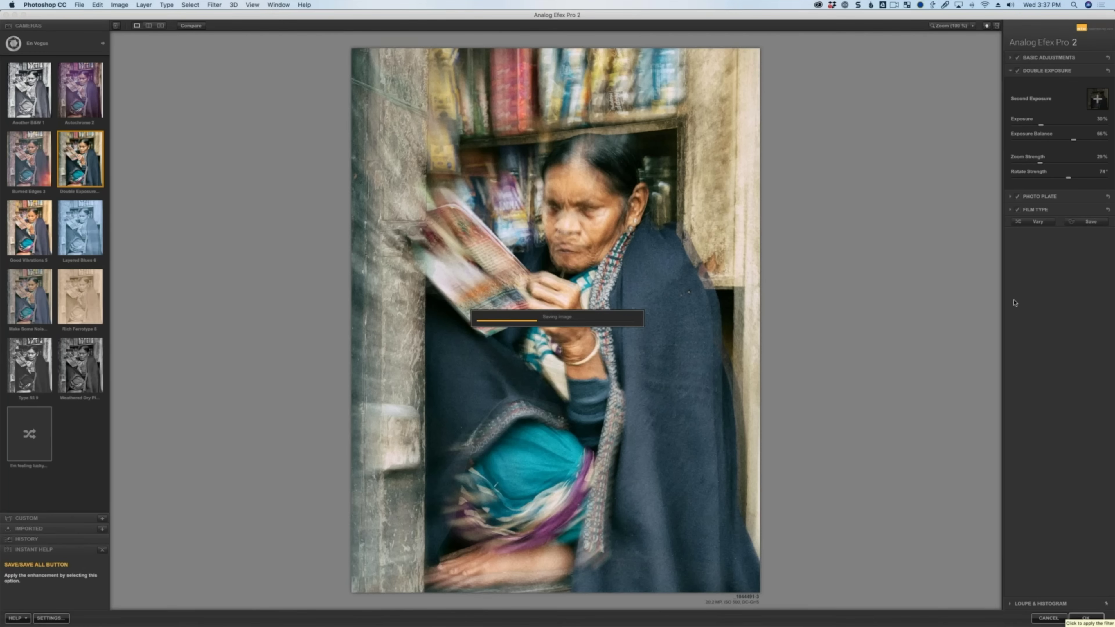
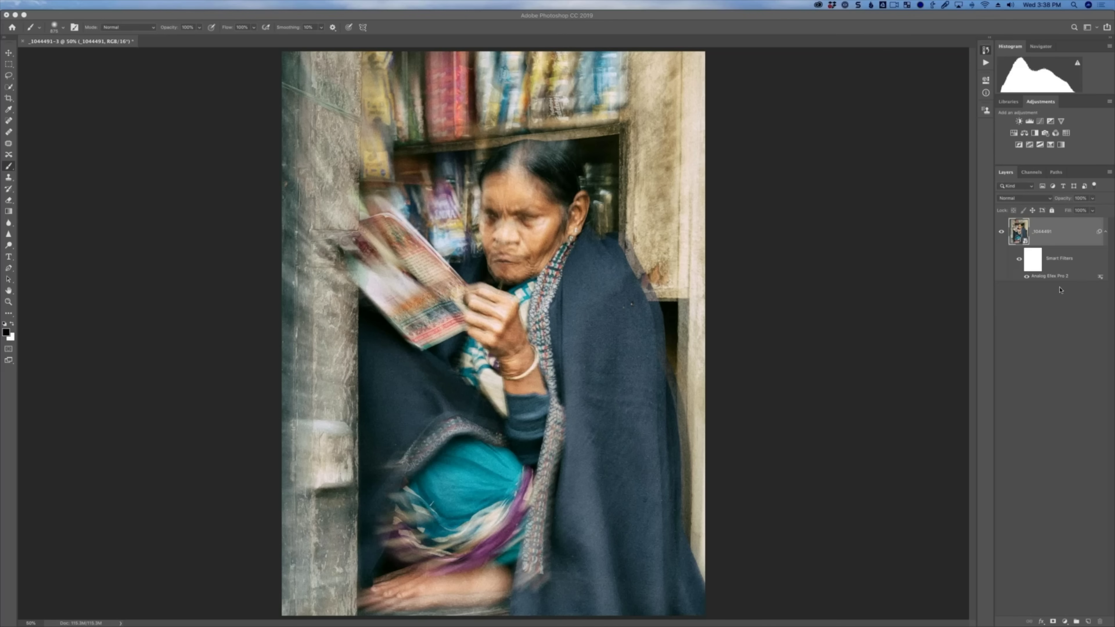
# Step: Duplicate the photo's smart object layer together with its Analog Efex Pro 2 filter, naming the copy twist-less
pyautogui.rightClick(1071, 230)
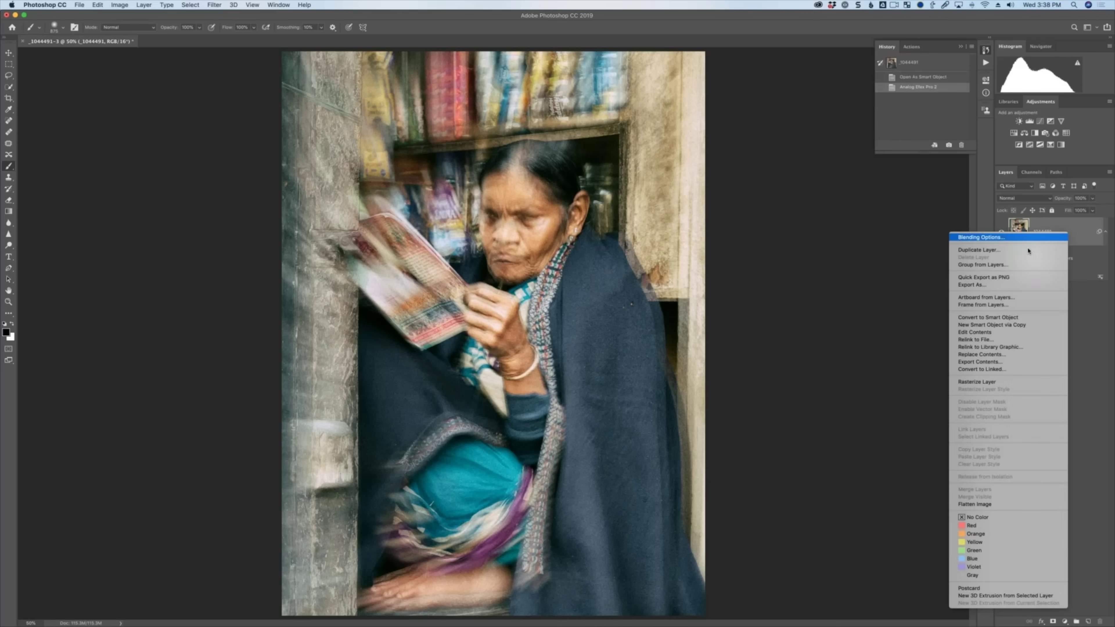
pyautogui.click(1027, 250)
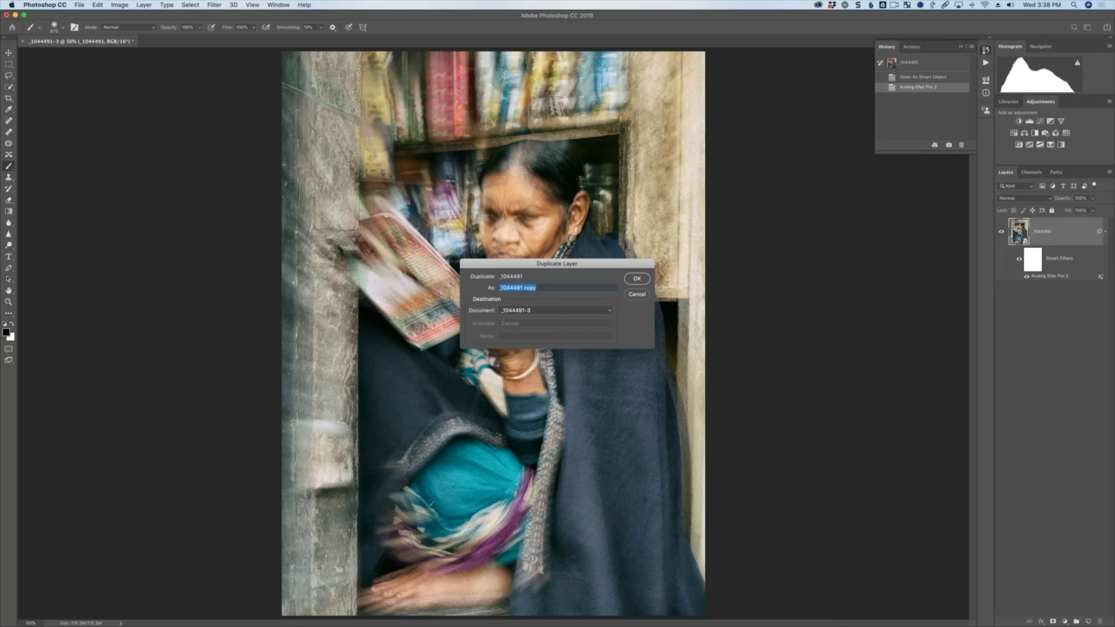
pyautogui.write('twiste')
pyautogui.press('BackSpace')
pyautogui.write('-less')
pyautogui.press('Return')
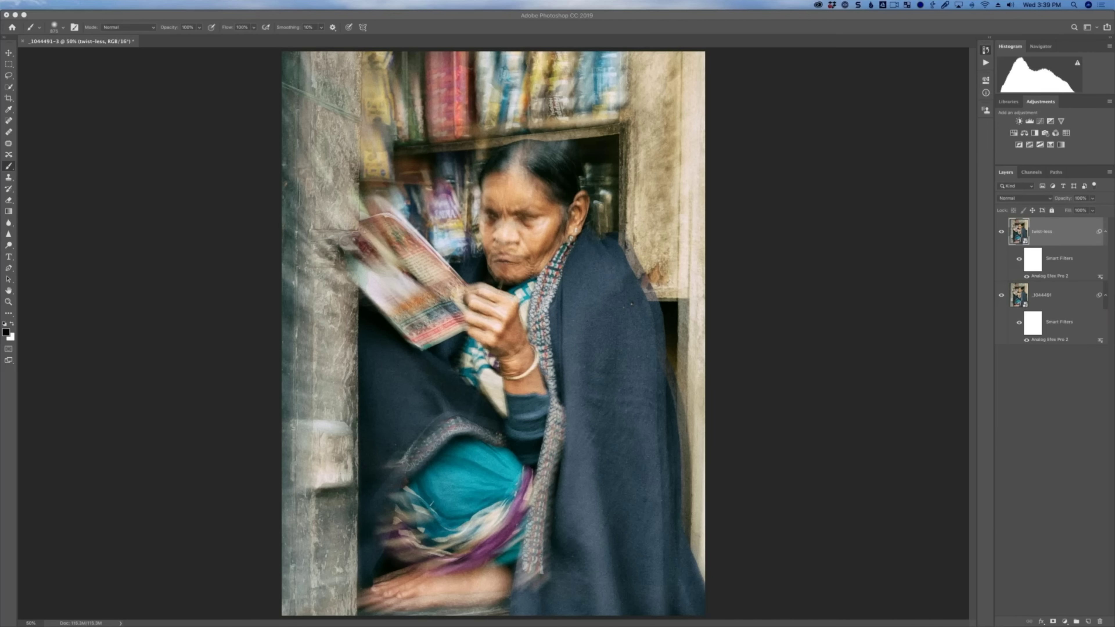
# Step: Reopen the Analog Efex Pro 2 filter of the twist-less layer and compare the photo with Double Exposure off and on
pyautogui.click(1044, 284)
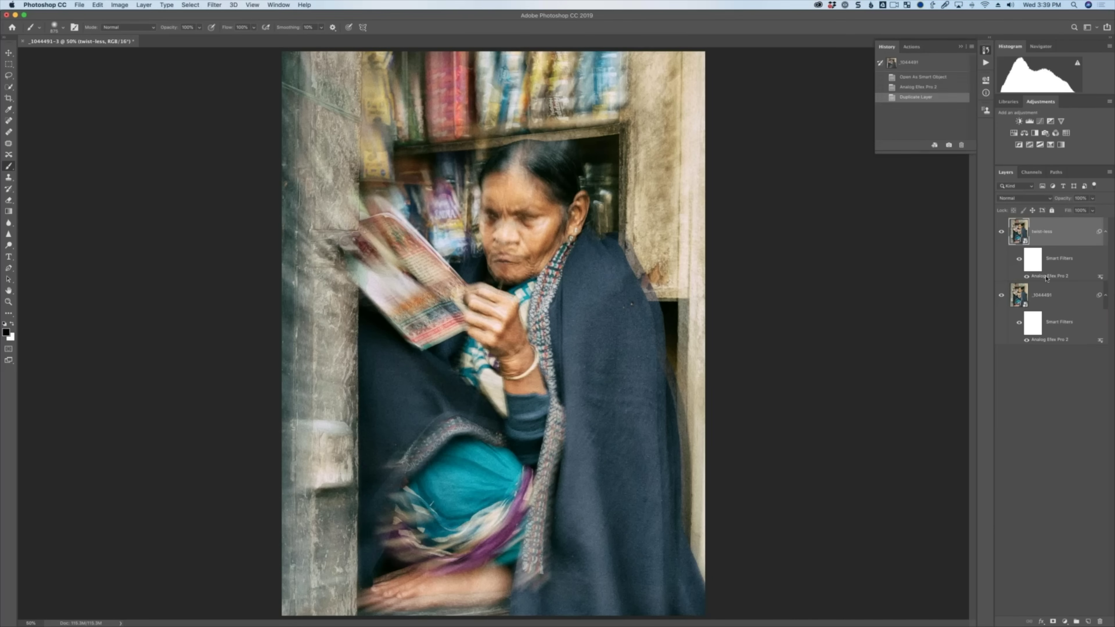
pyautogui.doubleClick(1047, 277)
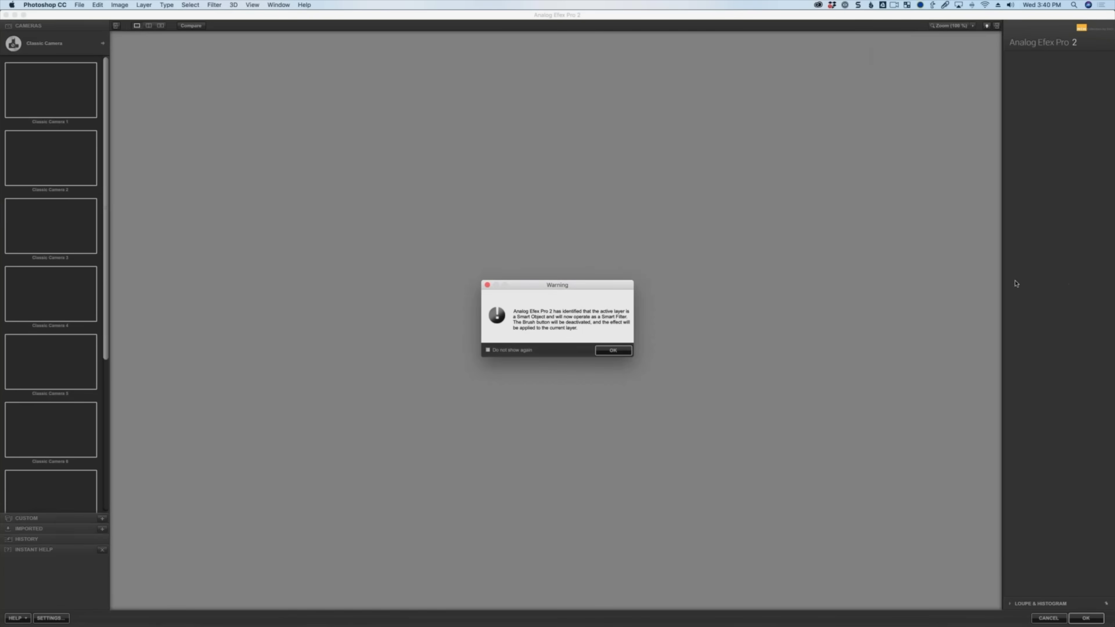
pyautogui.click(613, 350)
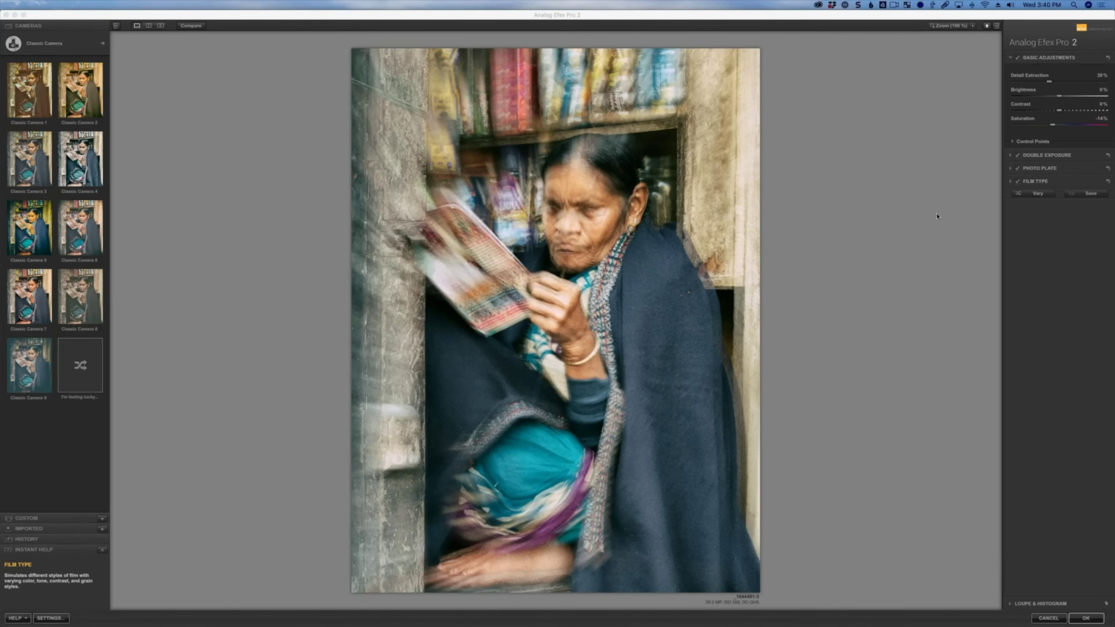
pyautogui.click(1009, 157)
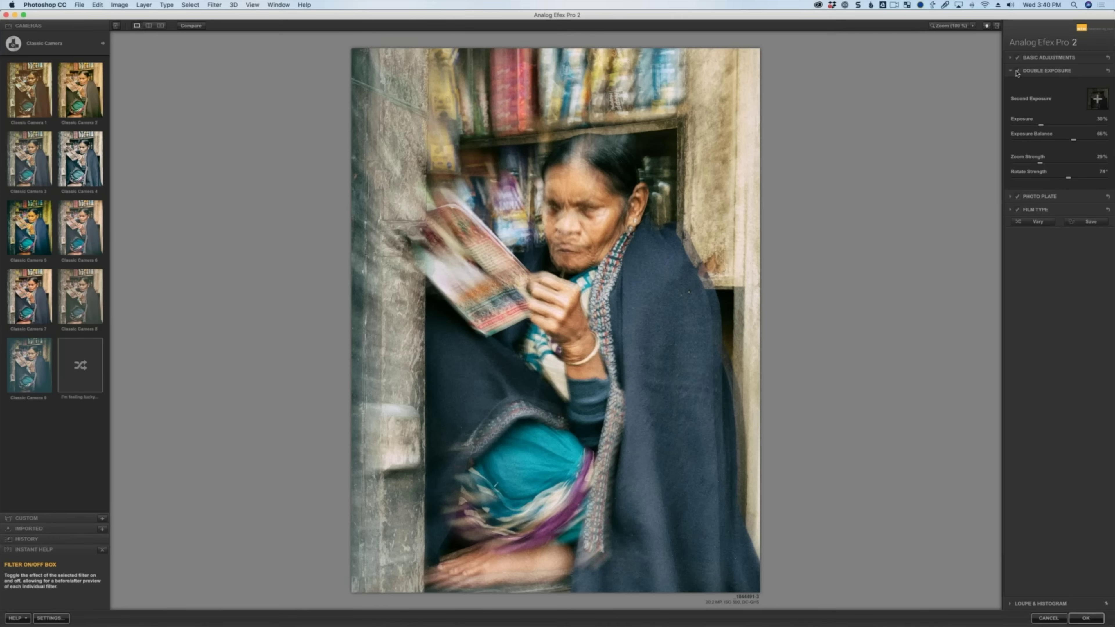
pyautogui.click(1017, 71)
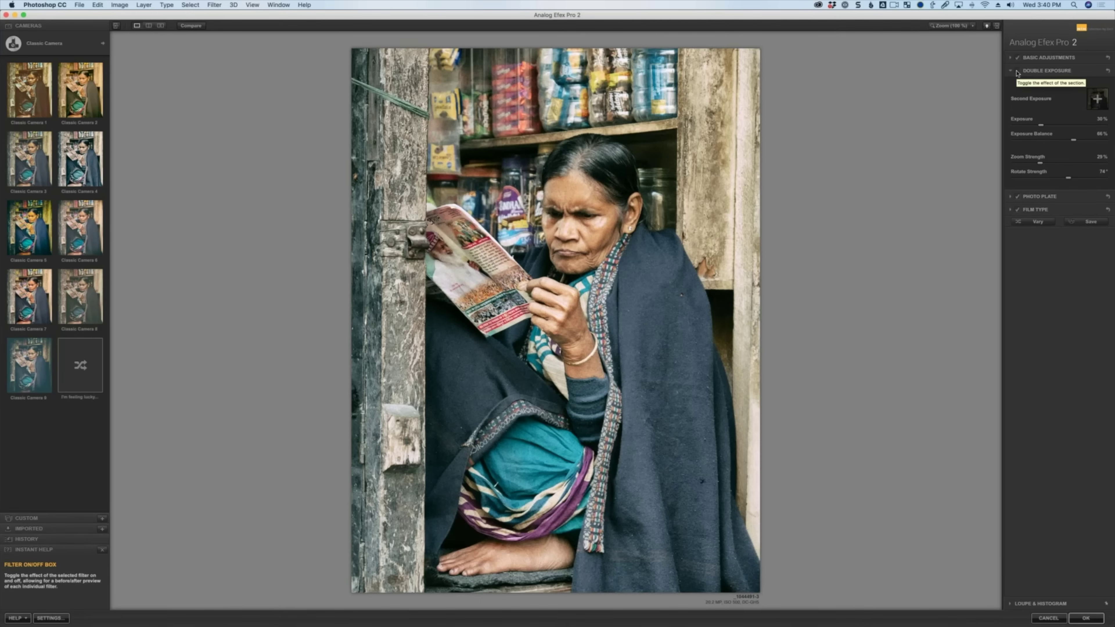
pyautogui.click(1018, 72)
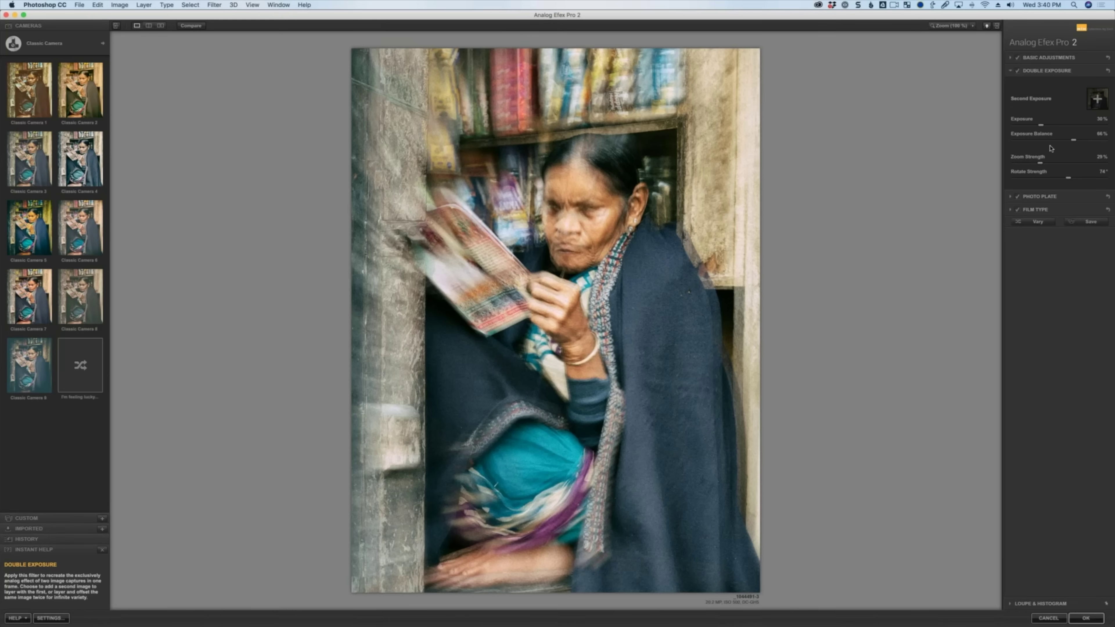
# Step: Reduce the Double Exposure zoom strength nearly to zero, realign the second exposure, and apply the filter, comparing the two layers
pyautogui.moveTo(1041, 166)
pyautogui.moveTo(1041, 165); pyautogui.dragTo(1036, 164)
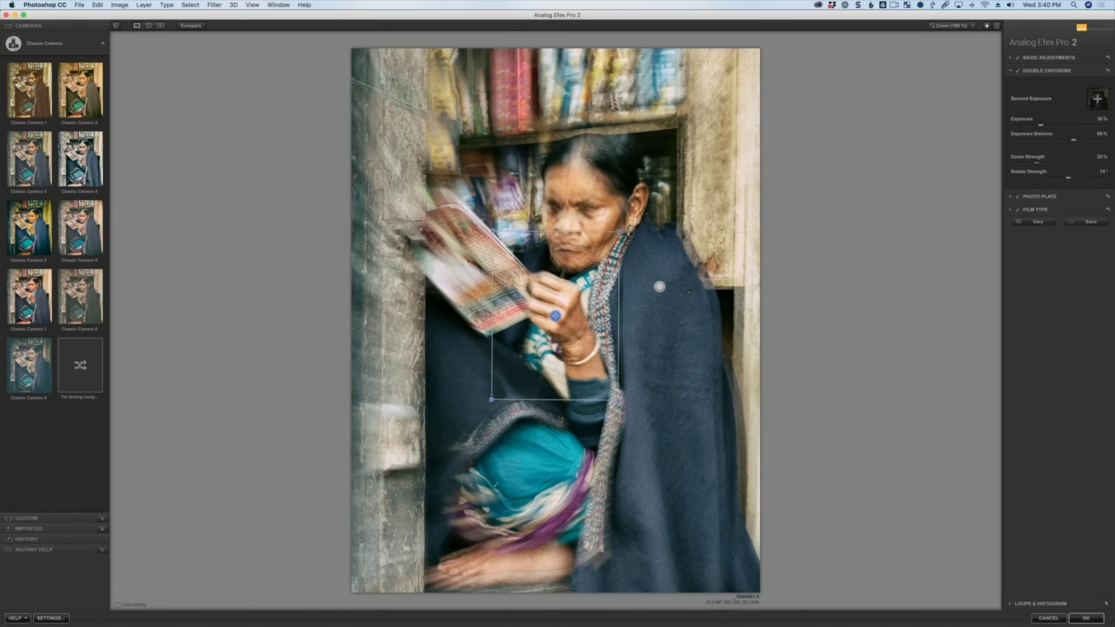
pyautogui.moveTo(555, 315); pyautogui.dragTo(556, 314)
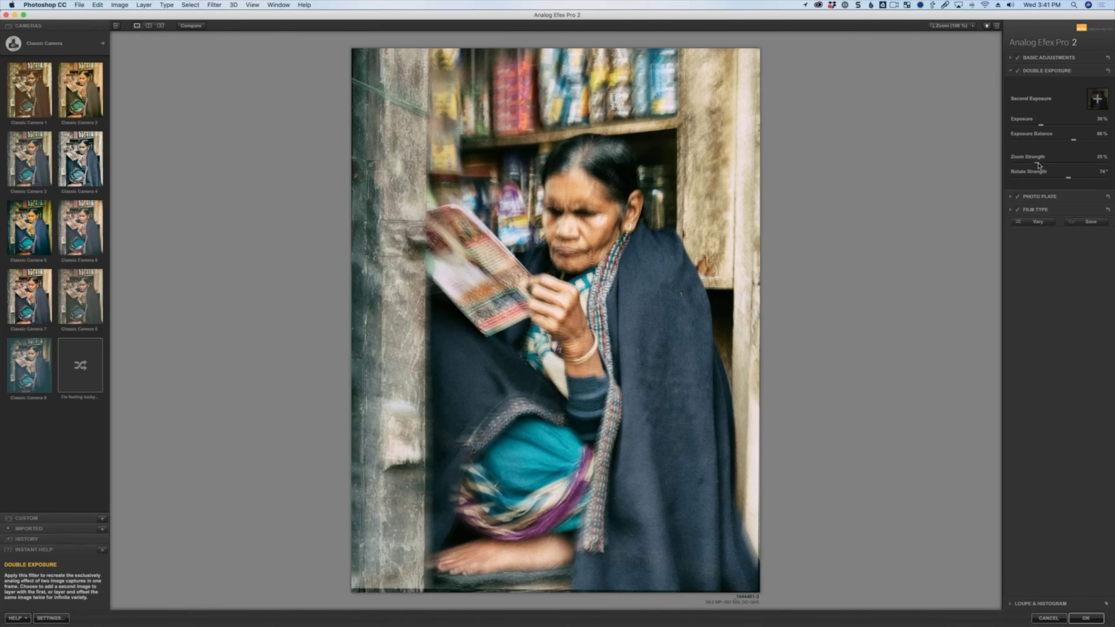
pyautogui.moveTo(1039, 165); pyautogui.dragTo(1012, 164)
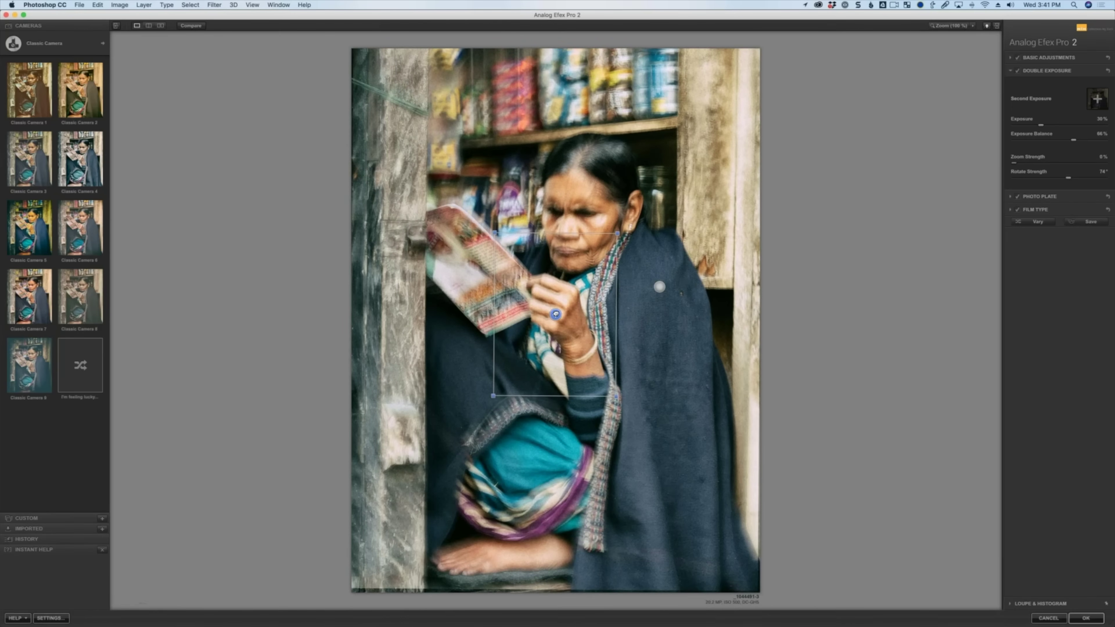
pyautogui.moveTo(555, 315); pyautogui.dragTo(555, 318)
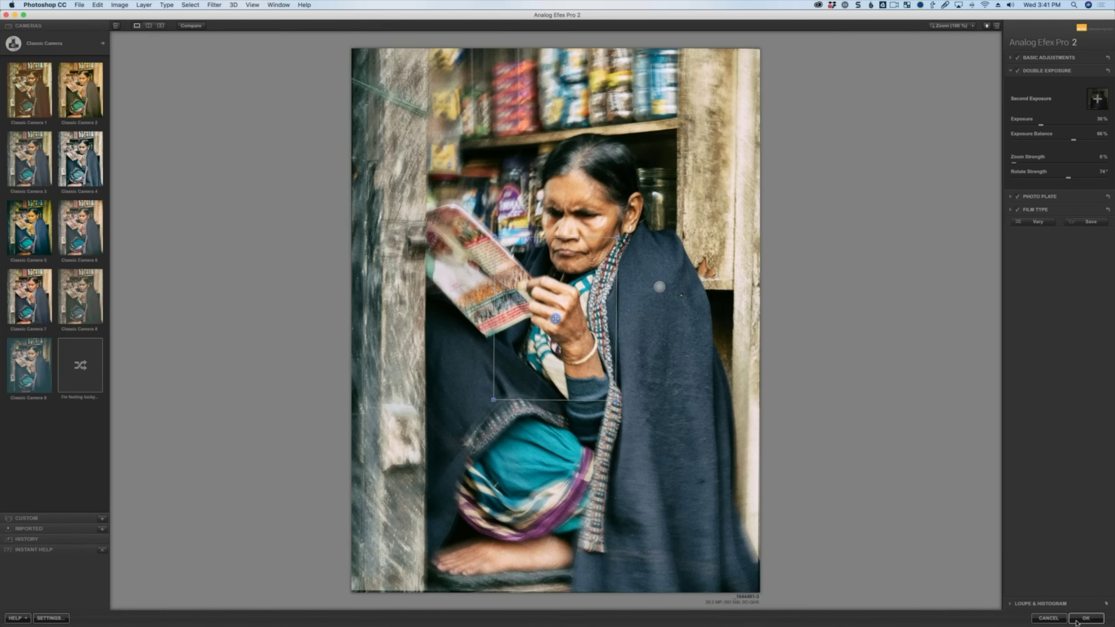
pyautogui.click(1086, 618)
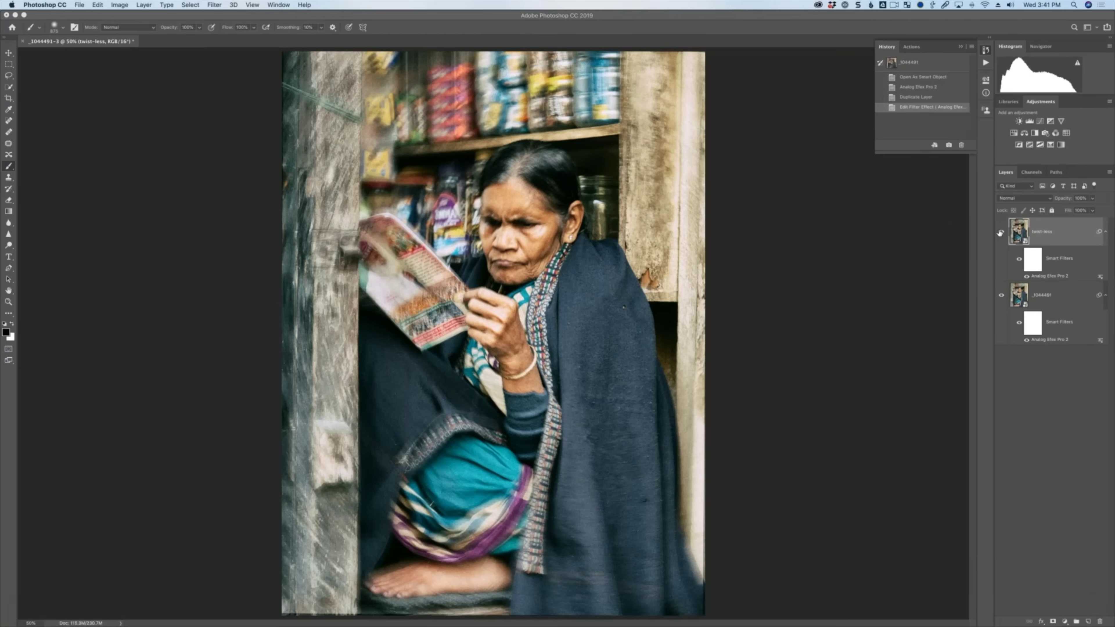
pyautogui.click(1001, 233)
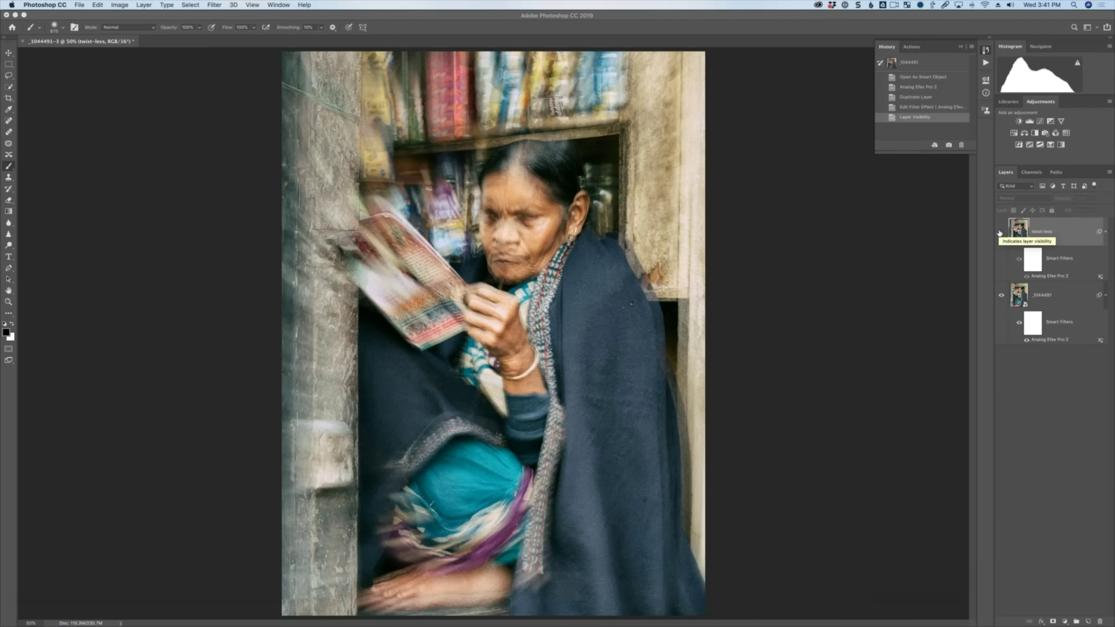
pyautogui.click(1001, 232)
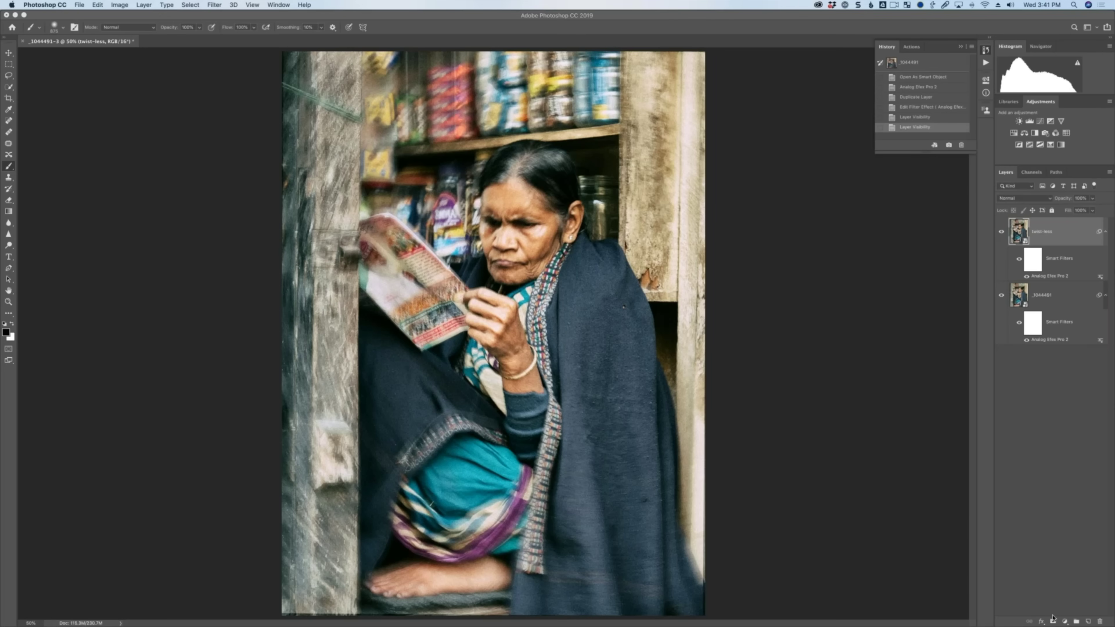
# Step: Add an inverted black mask to the twist-less layer and paint the woman's face in white, previewing the masked layer alone
pyautogui.press('super+alt+m')
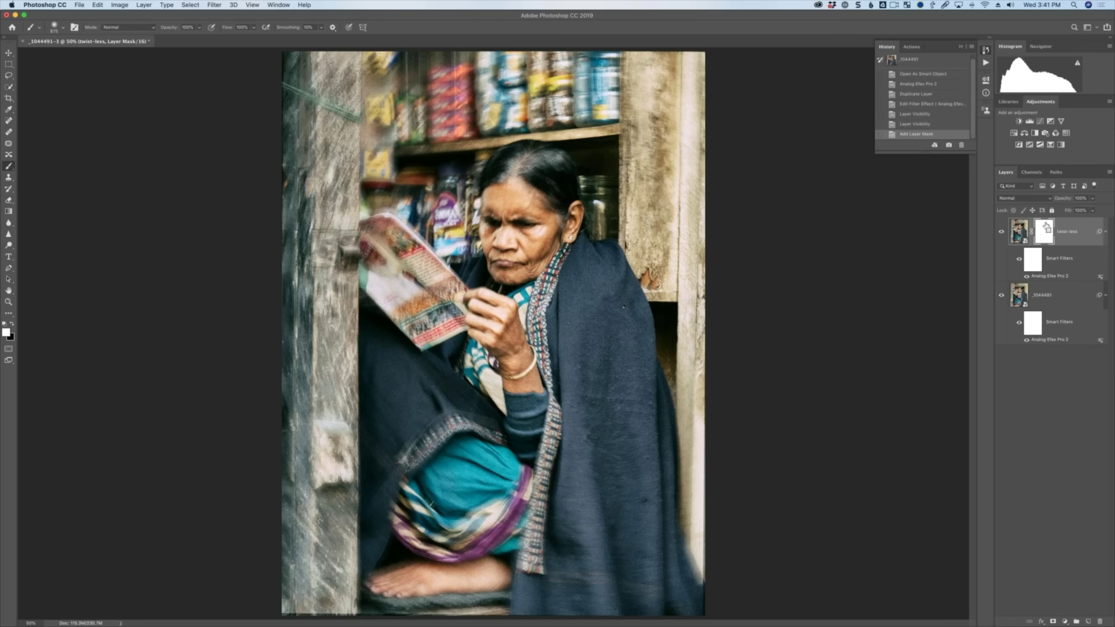
pyautogui.press('super+i')
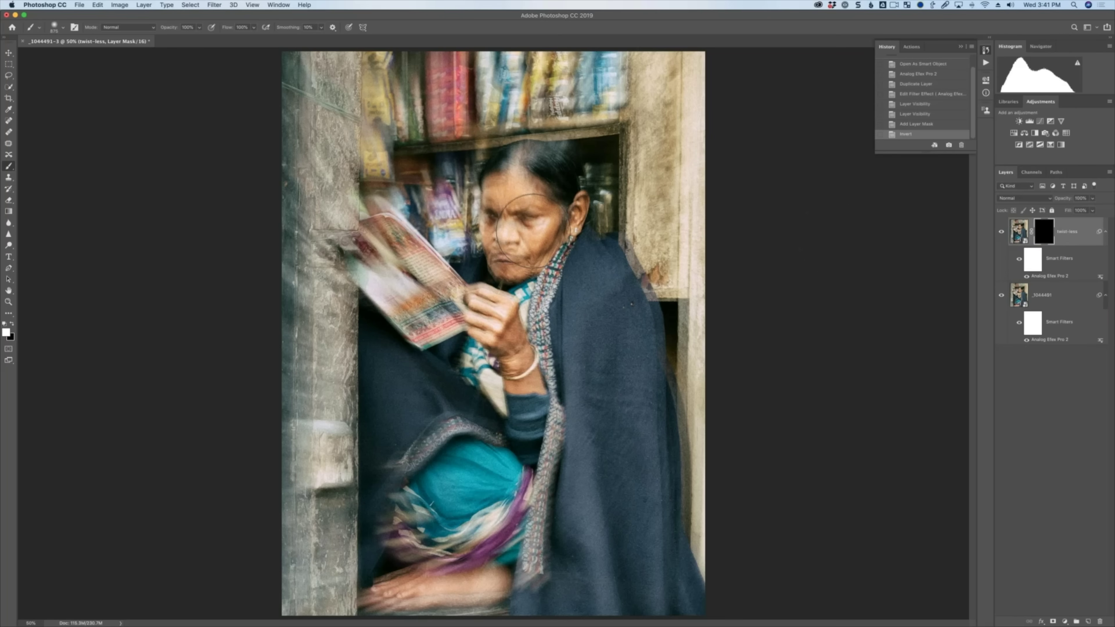
pyautogui.moveTo(526, 209)
pyautogui.mouseDown()
pyautogui.moveTo(520, 230)
pyautogui.moveTo(510, 184)
pyautogui.moveTo(523, 215)
pyautogui.moveTo(523, 184)
pyautogui.moveTo(535, 176)
pyautogui.moveTo(518, 224)
pyautogui.moveTo(650, 228)
pyautogui.mouseUp()
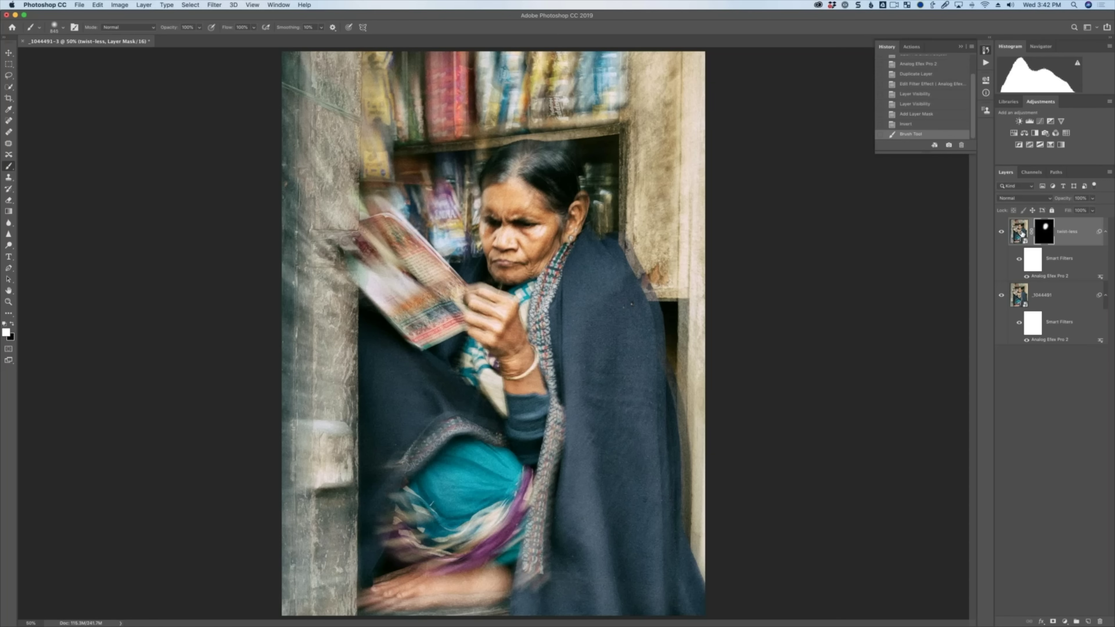
pyautogui.click(1002, 297)
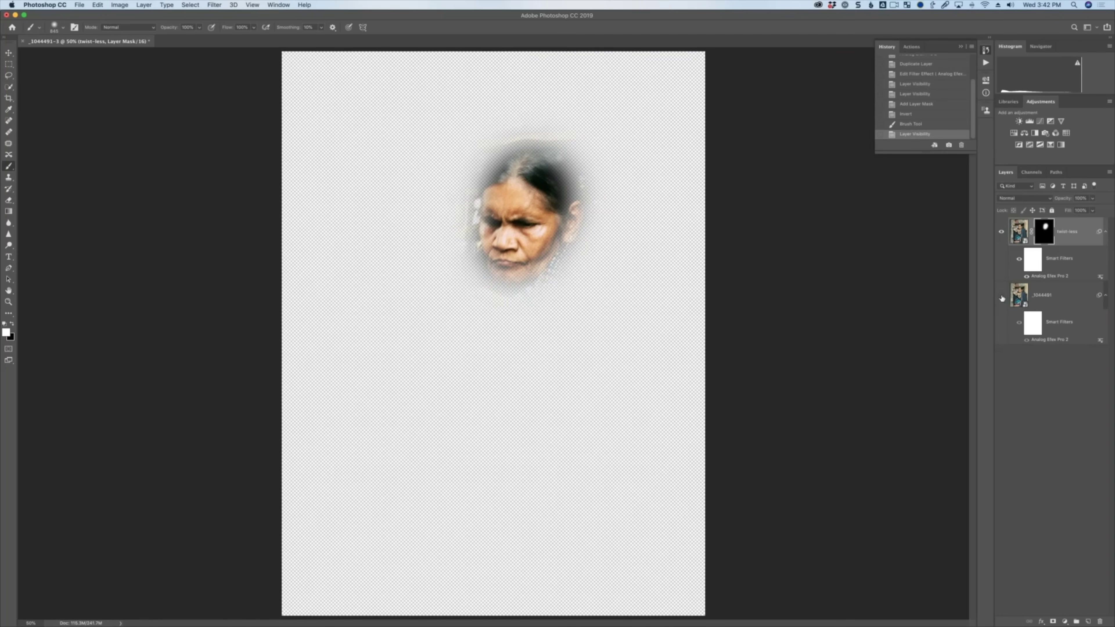
pyautogui.click(1002, 297)
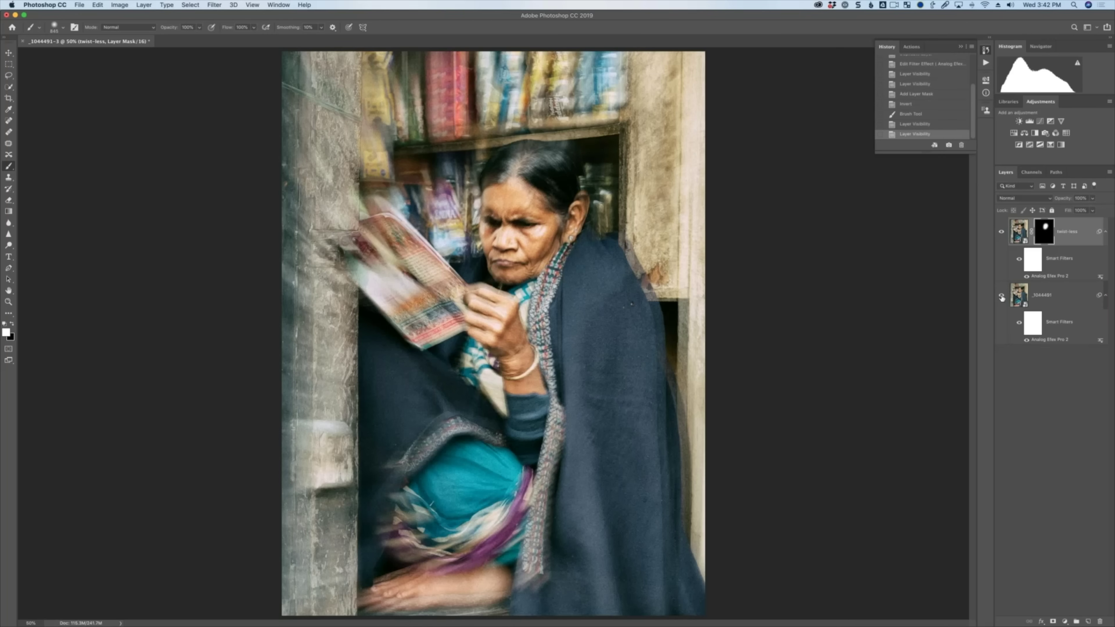
# Step: Inspect the twist-less layer's RAW source in Camera Raw without changing it, and close the document
pyautogui.click(1018, 233)
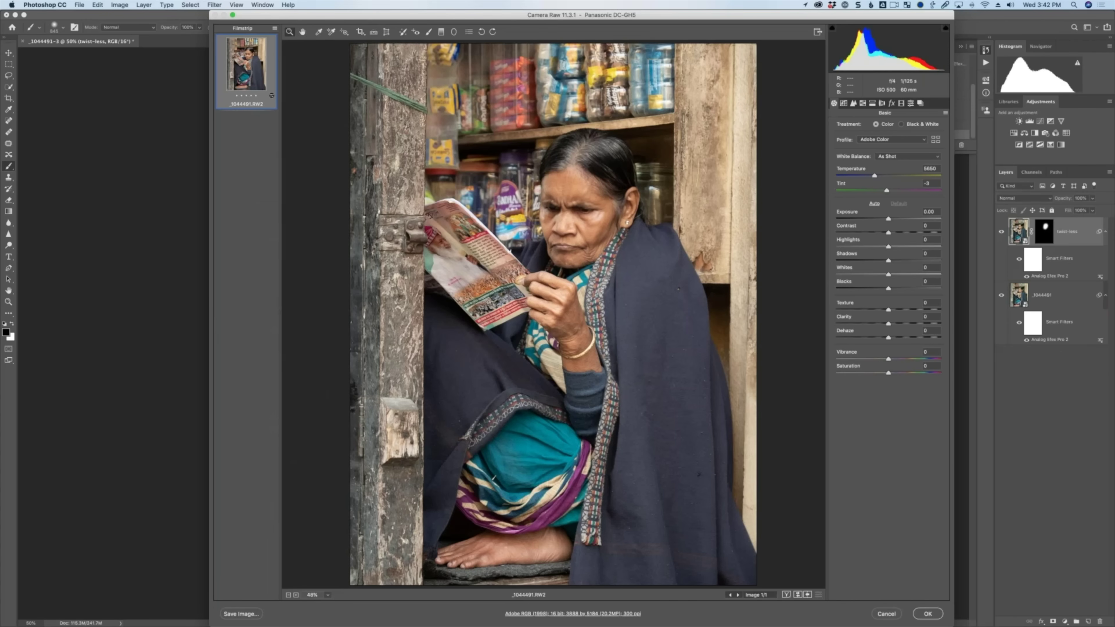
pyautogui.click(885, 613)
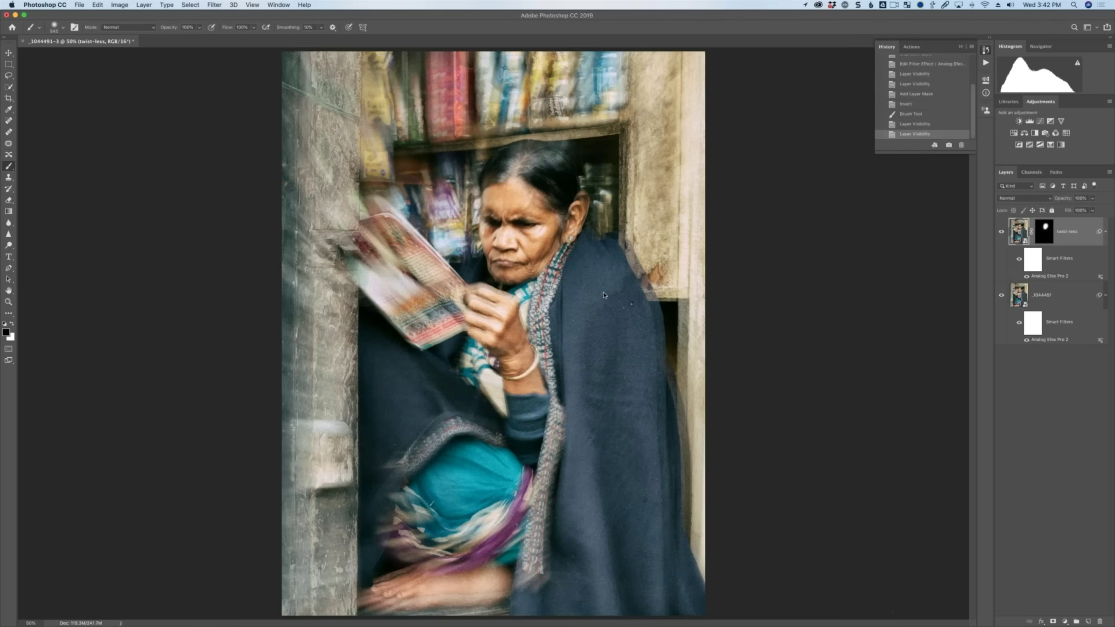
pyautogui.click(580, 201)
pyautogui.press('super+w')
pyautogui.click(518, 200)
# Step: Switch to Lightroom Classic and set the portrait's Exposure to -0.95 and Highlights to -64
pyautogui.press('super+Tab')
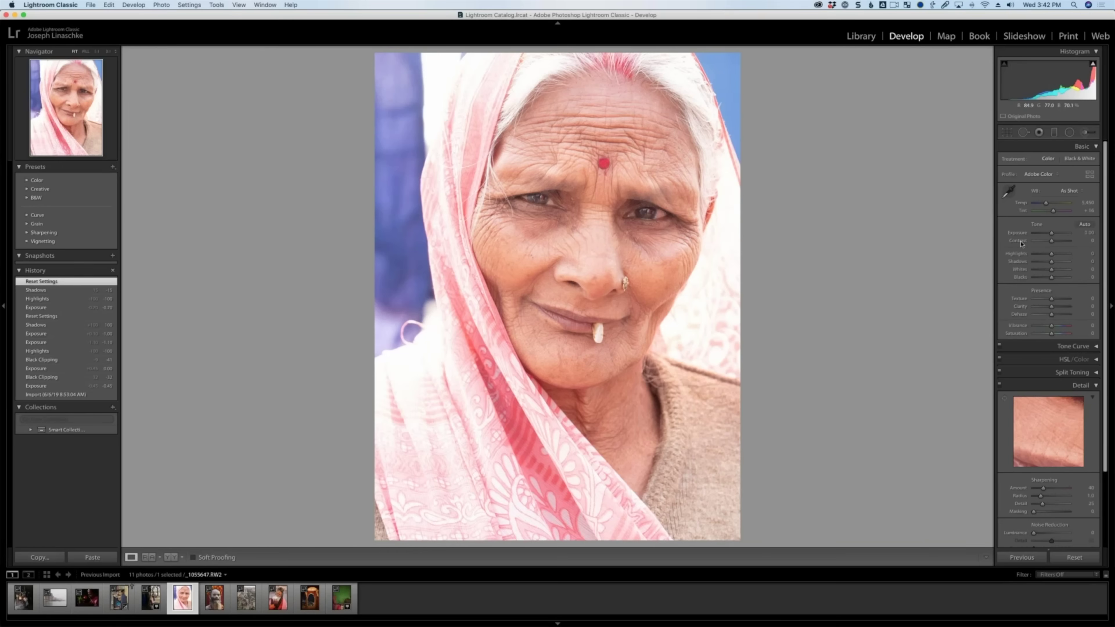
pyautogui.moveTo(1045, 237)
pyautogui.mouseDown()
pyautogui.moveTo(1043, 259)
pyautogui.moveTo(1033, 259)
pyautogui.moveTo(1050, 236)
pyautogui.mouseUp()
pyautogui.scroll(-1, 1047, 338)
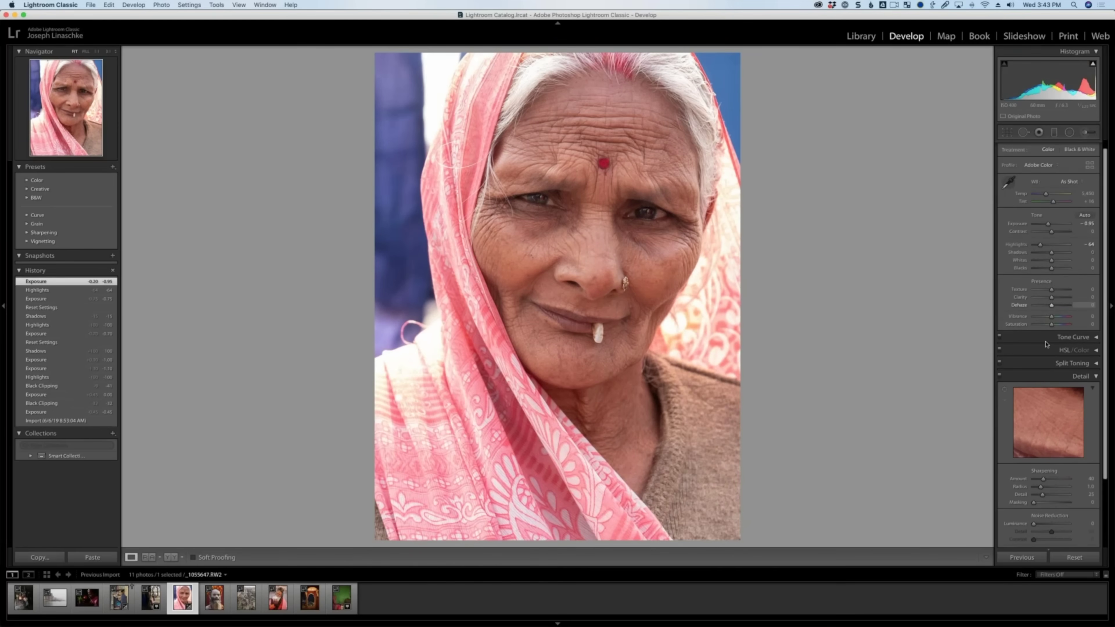
# Step: Darken the portrait's edges with a Post-Crop Vignetting amount of -29 in Highlight Priority style
pyautogui.scroll(-6, 1047, 344)
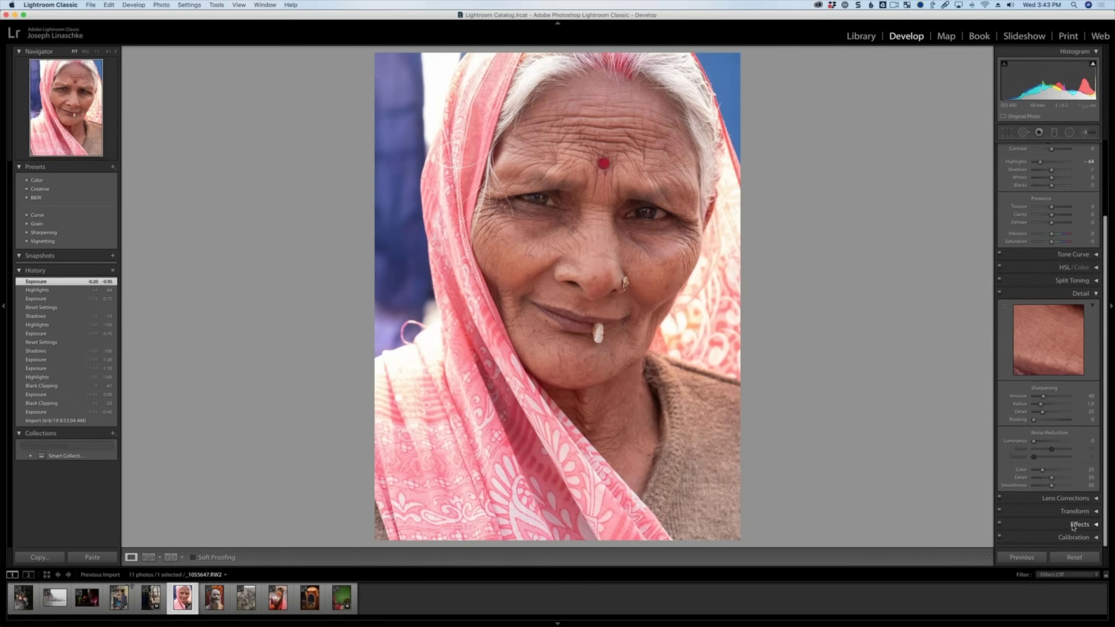
pyautogui.click(1074, 526)
pyautogui.scroll(-5, 1057, 452)
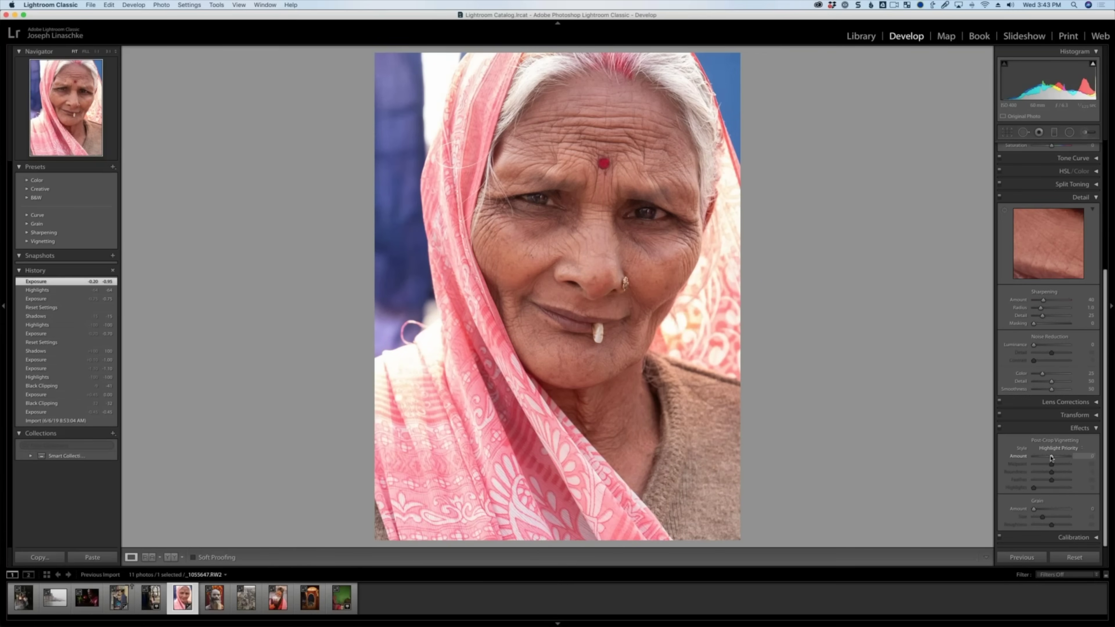
pyautogui.moveTo(1051, 457); pyautogui.dragTo(1047, 461)
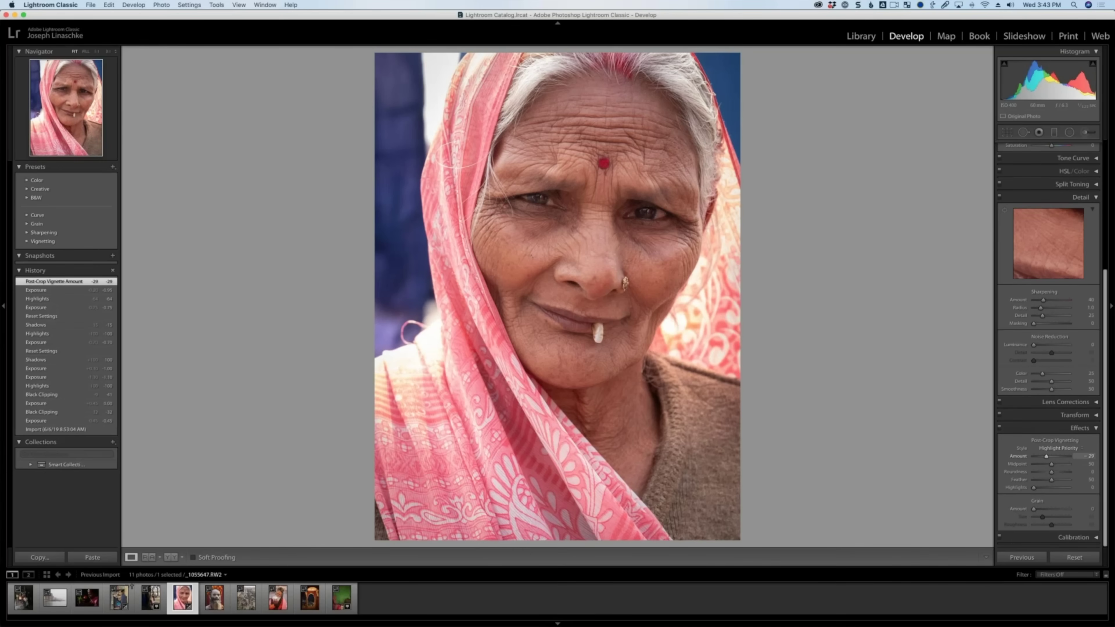
# Step: Send a copy of the portrait with Lightroom adjustments to Silver Efex Pro 2 as an uncompressed 16-bit sRGB TIFF
pyautogui.click(178, 4)
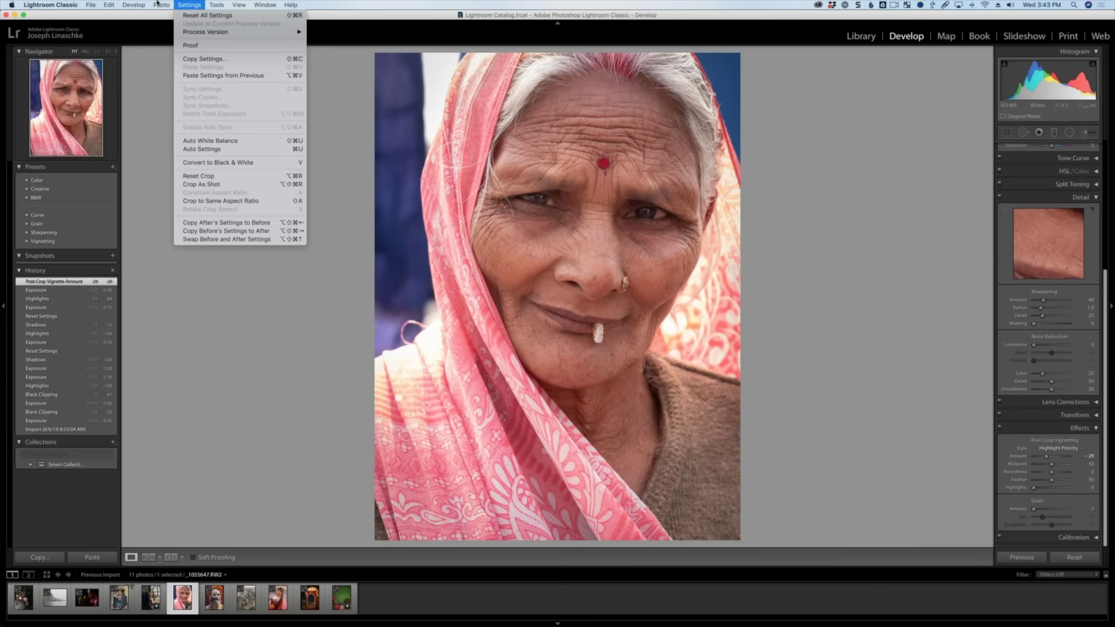
pyautogui.moveTo(158, 4)
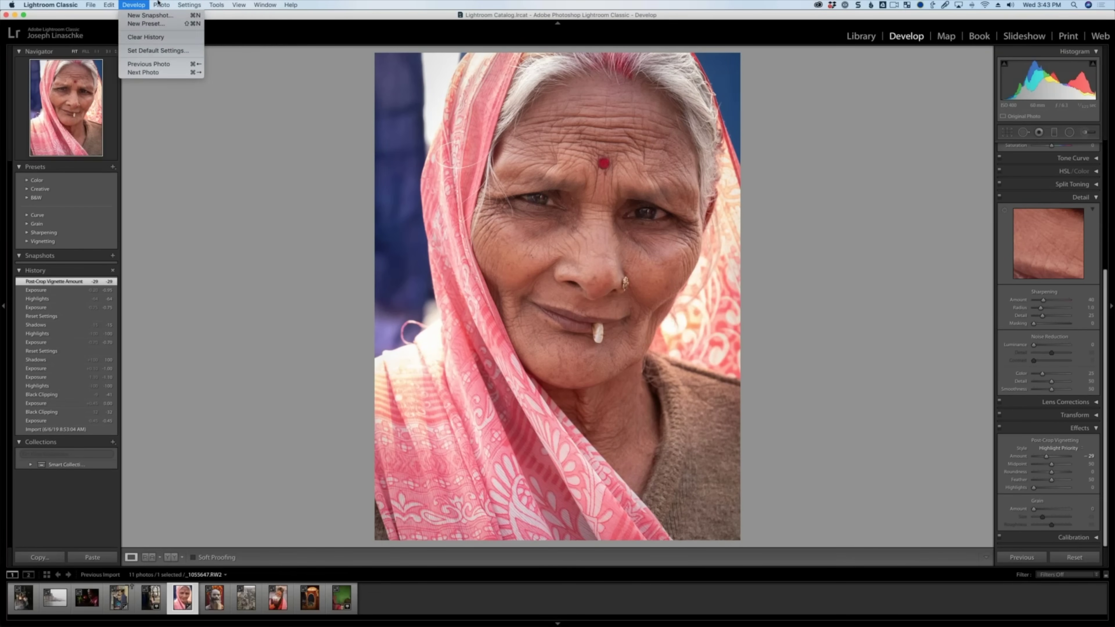
pyautogui.moveTo(165, 51)
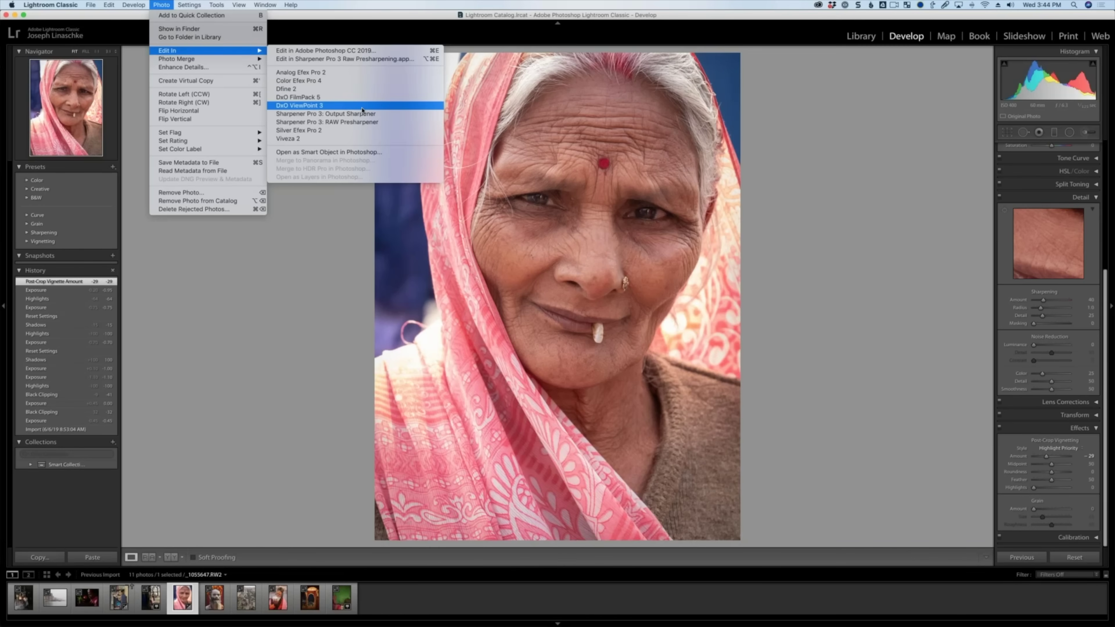
pyautogui.click(354, 131)
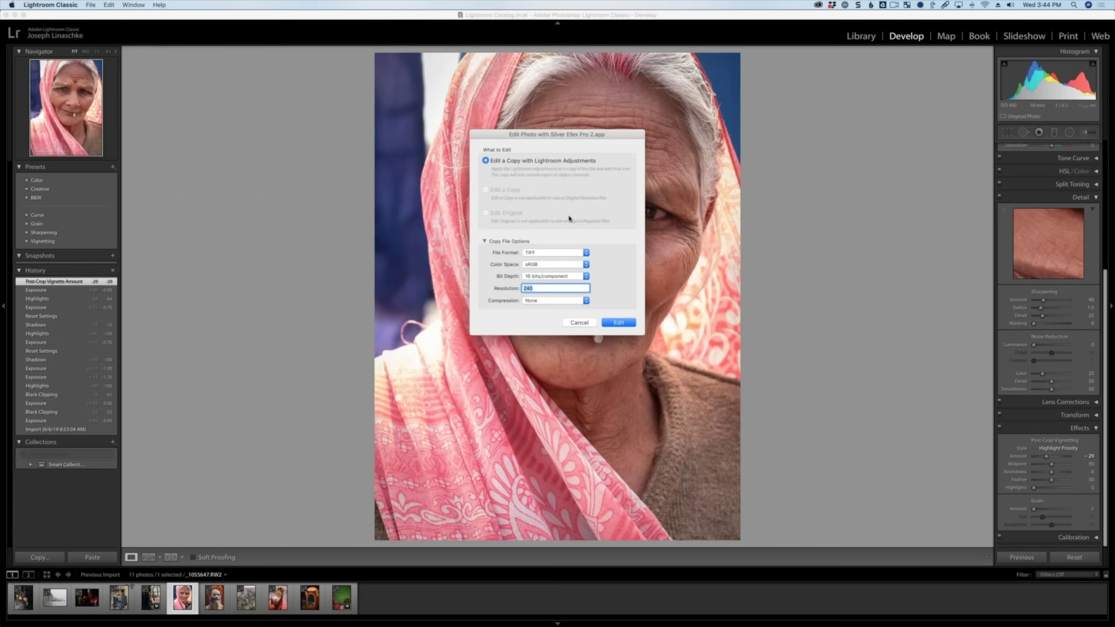
pyautogui.click(561, 253)
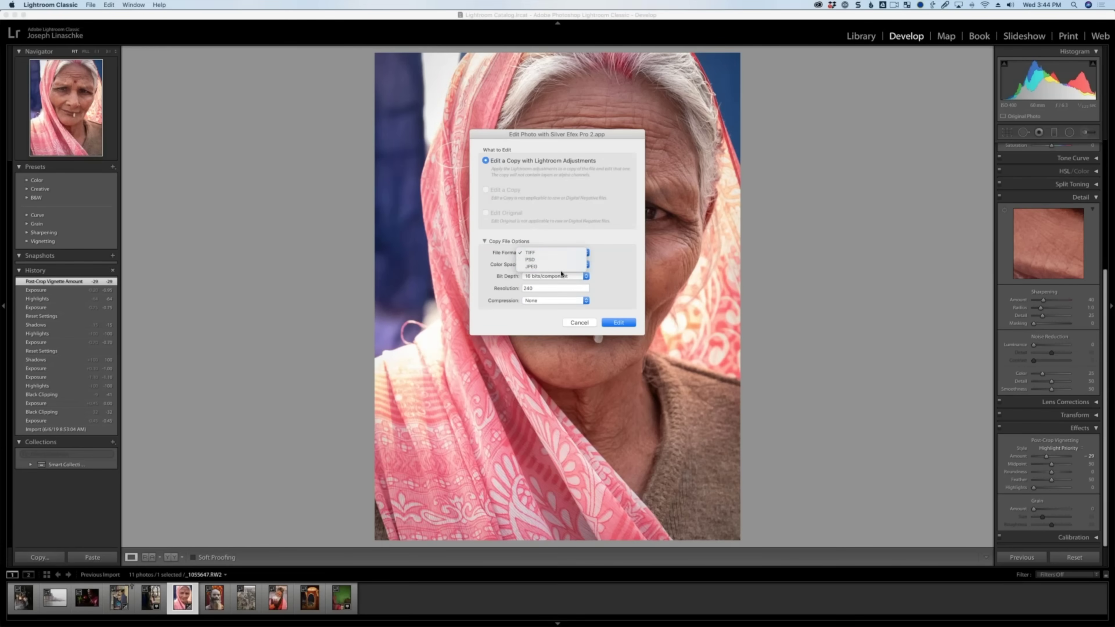
pyautogui.click(561, 274)
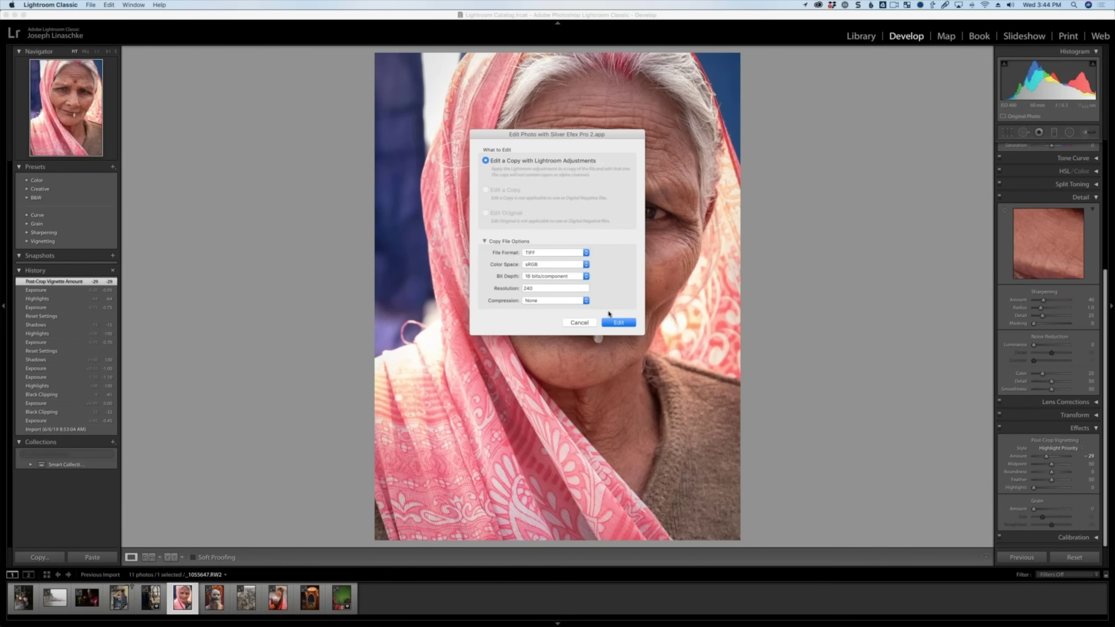
pyautogui.click(623, 323)
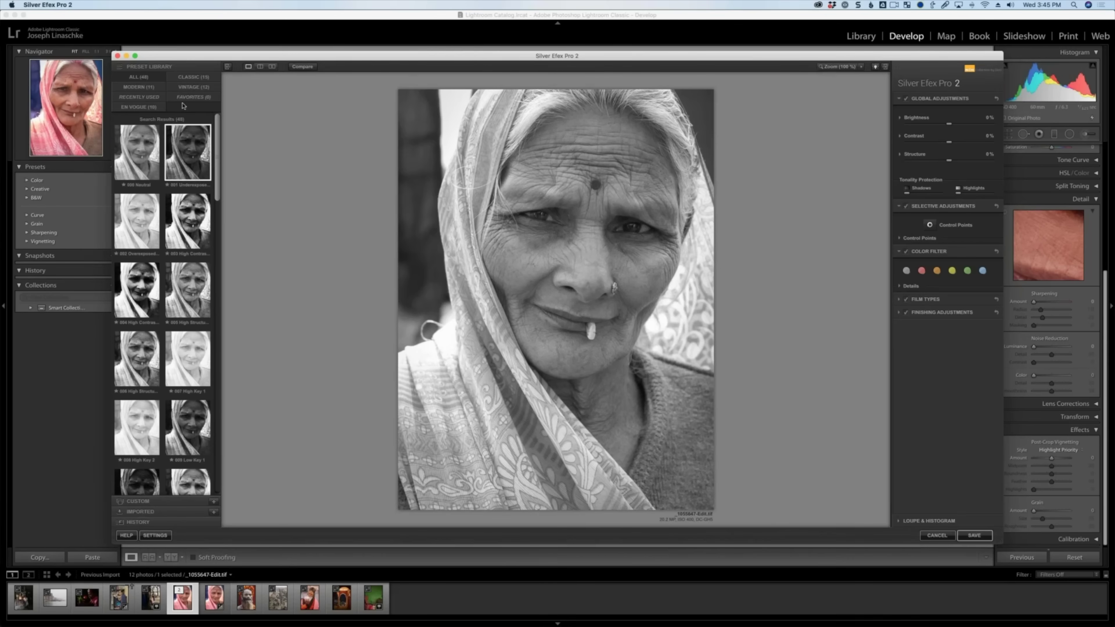
# Step: Enlarge the Silver Efex Pro 2 window and show the En Vogue presets with Film Types and Finishing Adjustments expanded
pyautogui.click(136, 56)
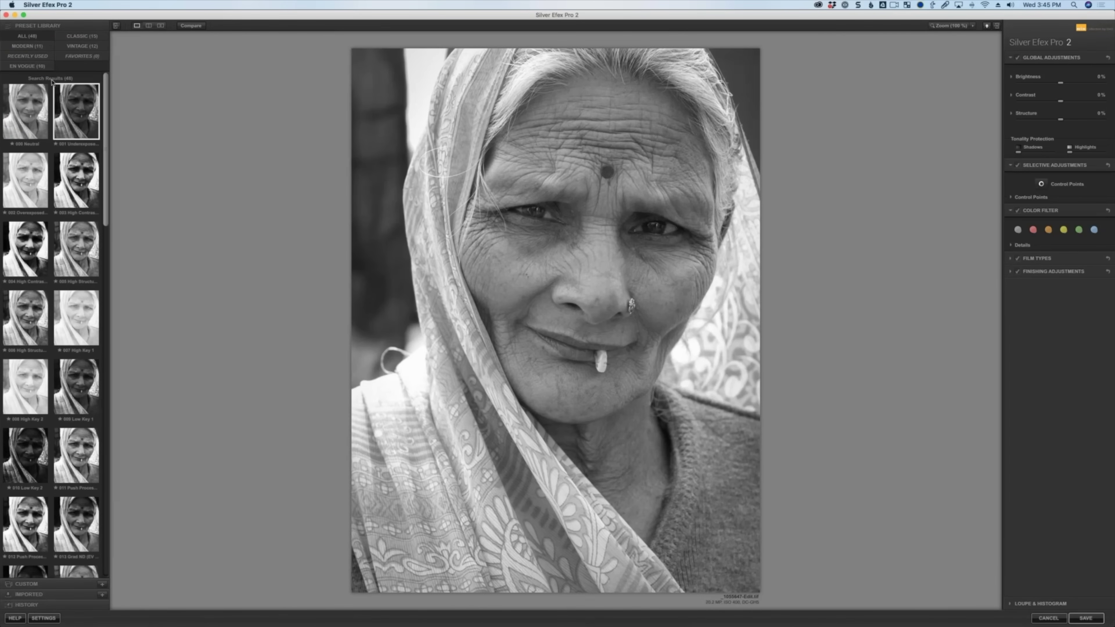
pyautogui.click(81, 36)
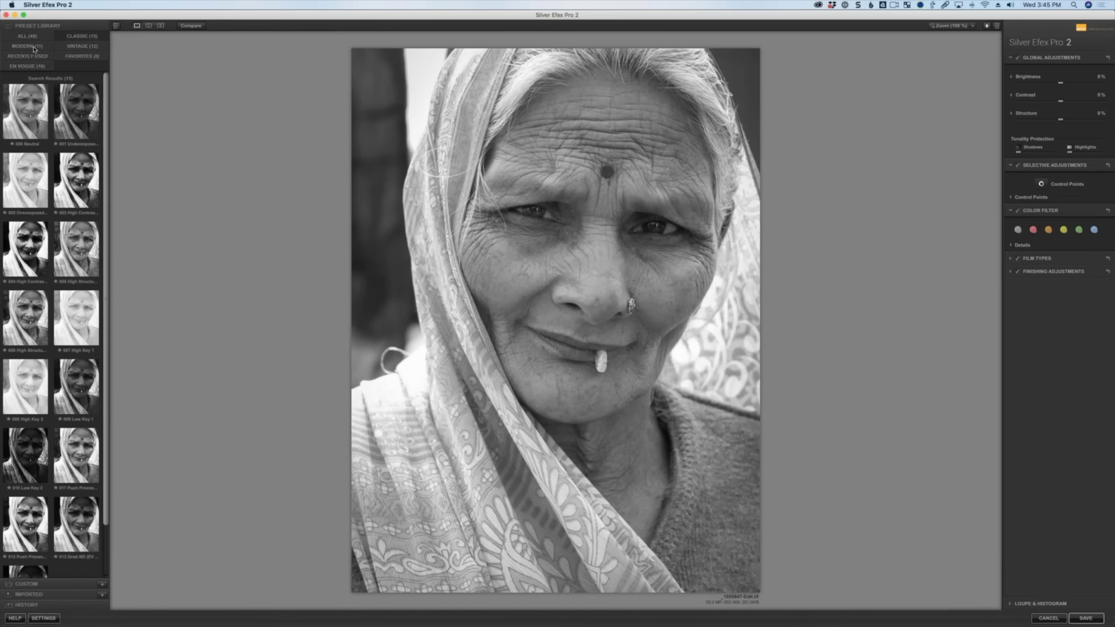
pyautogui.click(37, 66)
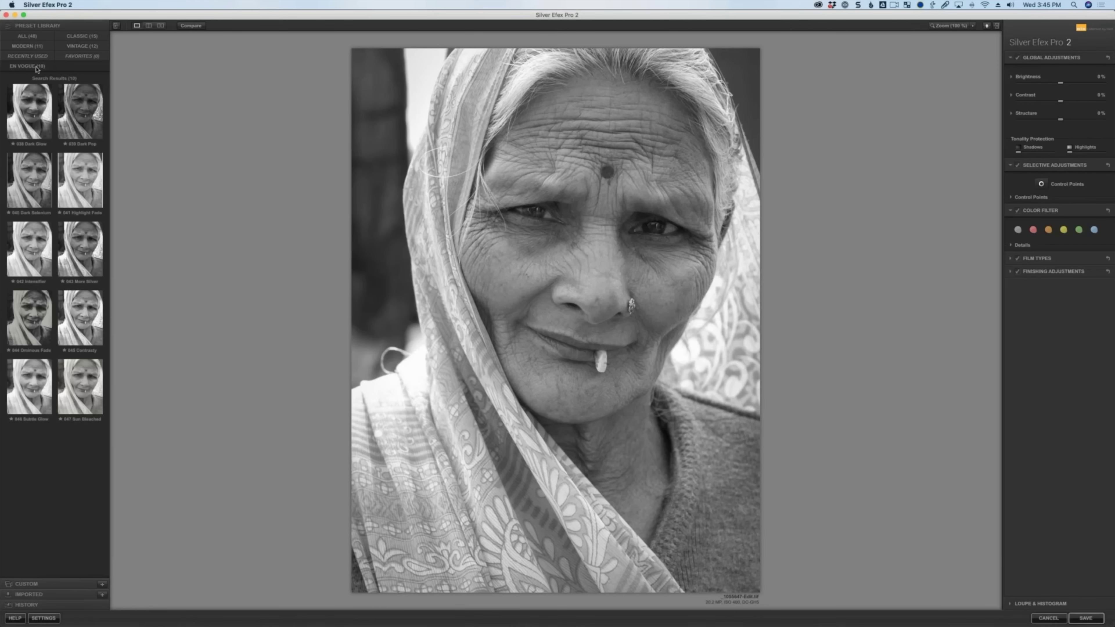
pyautogui.click(1053, 271)
pyautogui.click(1038, 260)
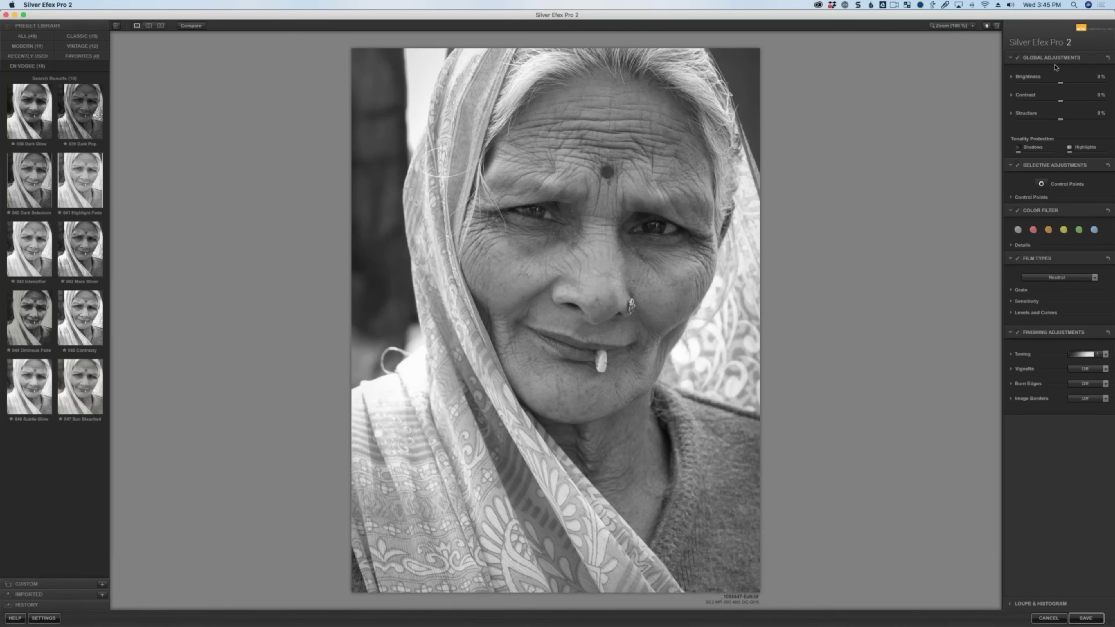
# Step: Try several En Vogue presets on the portrait, including Highlight Fade, More Silver and Ominous Fade, and apply 042 Intensifier
pyautogui.click(40, 130)
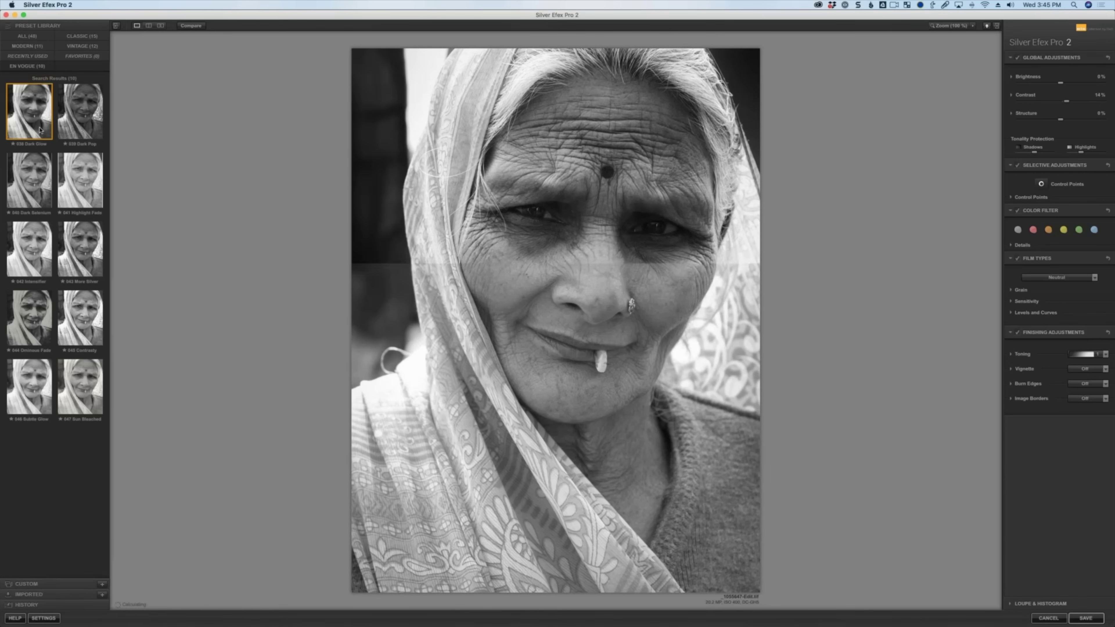
pyautogui.click(85, 188)
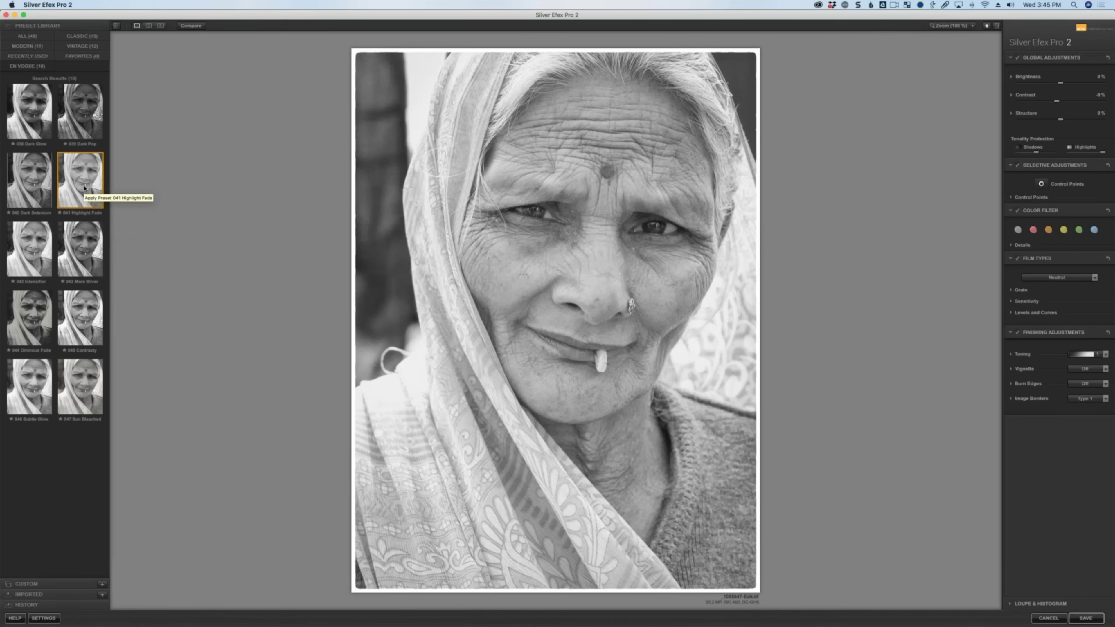
pyautogui.click(39, 247)
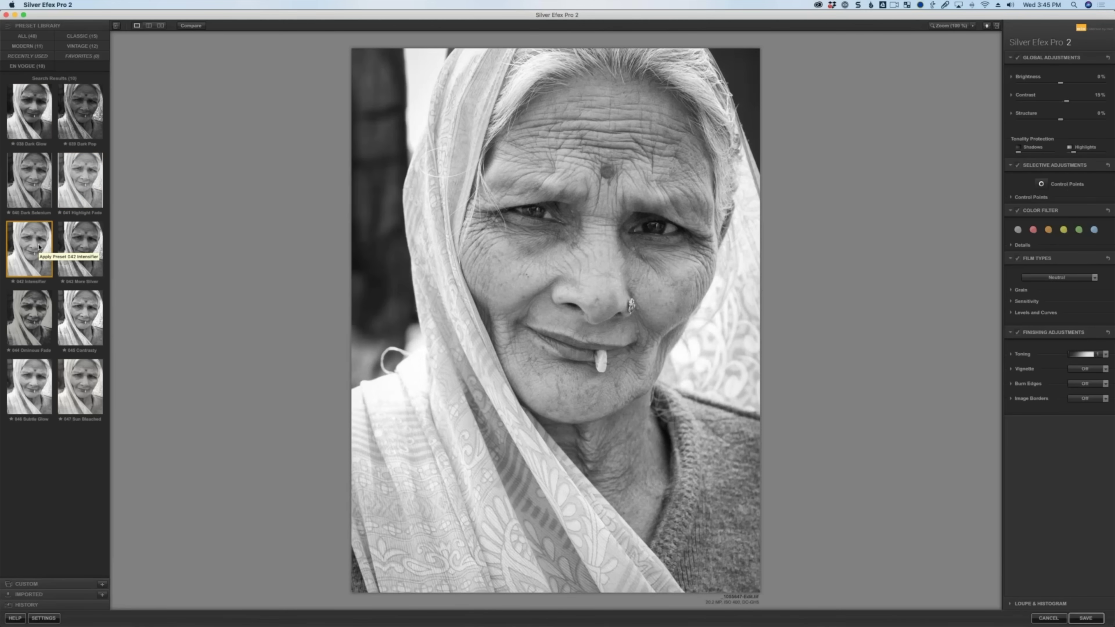
pyautogui.click(72, 256)
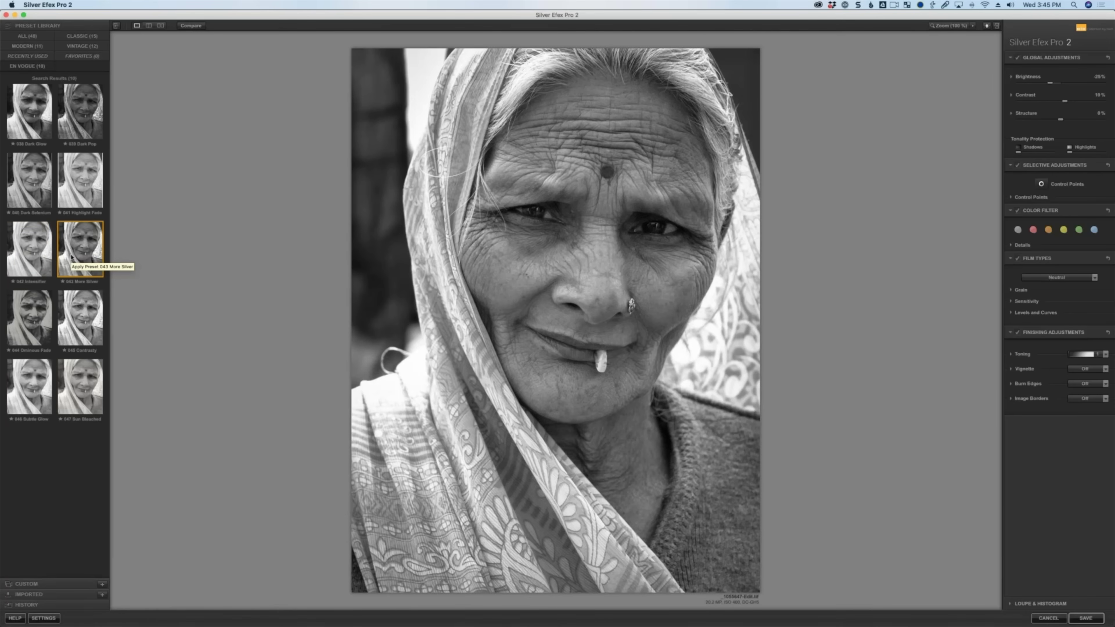
pyautogui.click(43, 330)
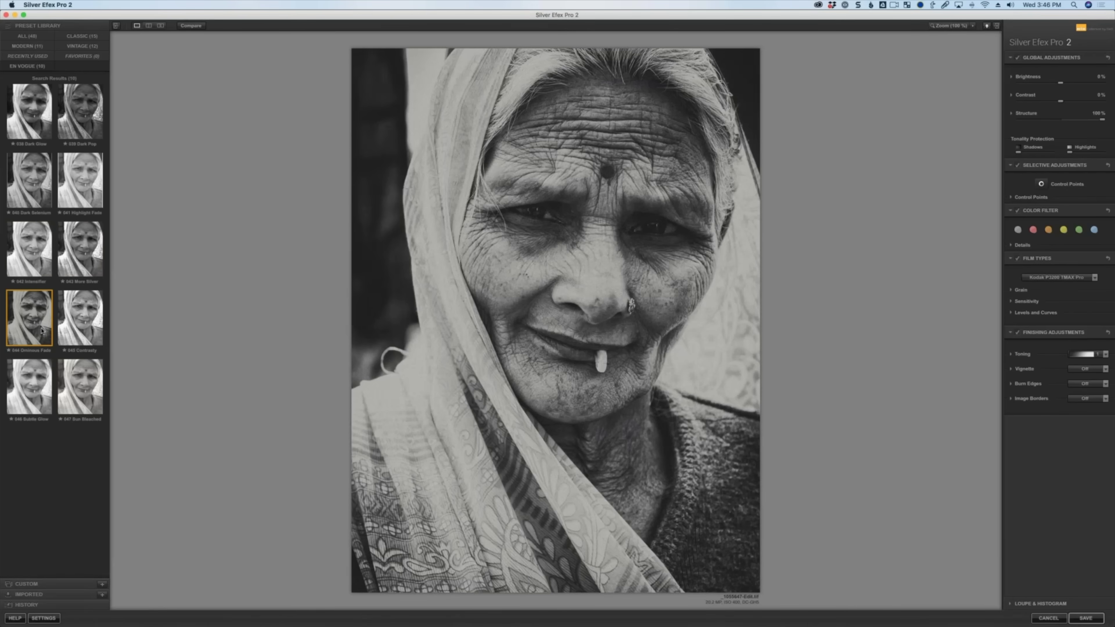
pyautogui.click(67, 325)
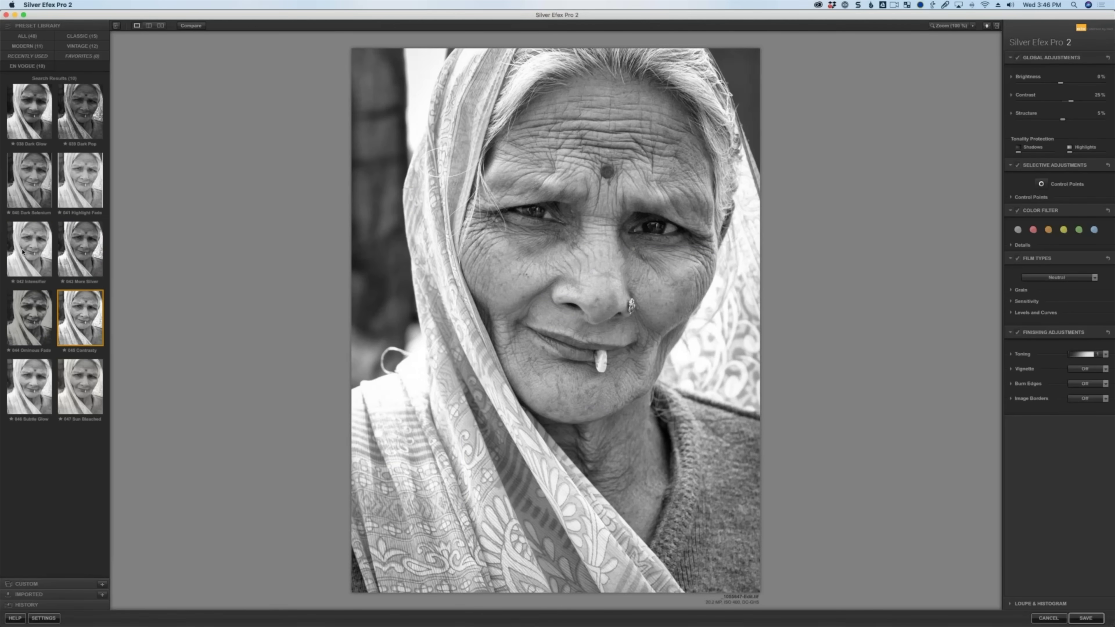
pyautogui.click(37, 258)
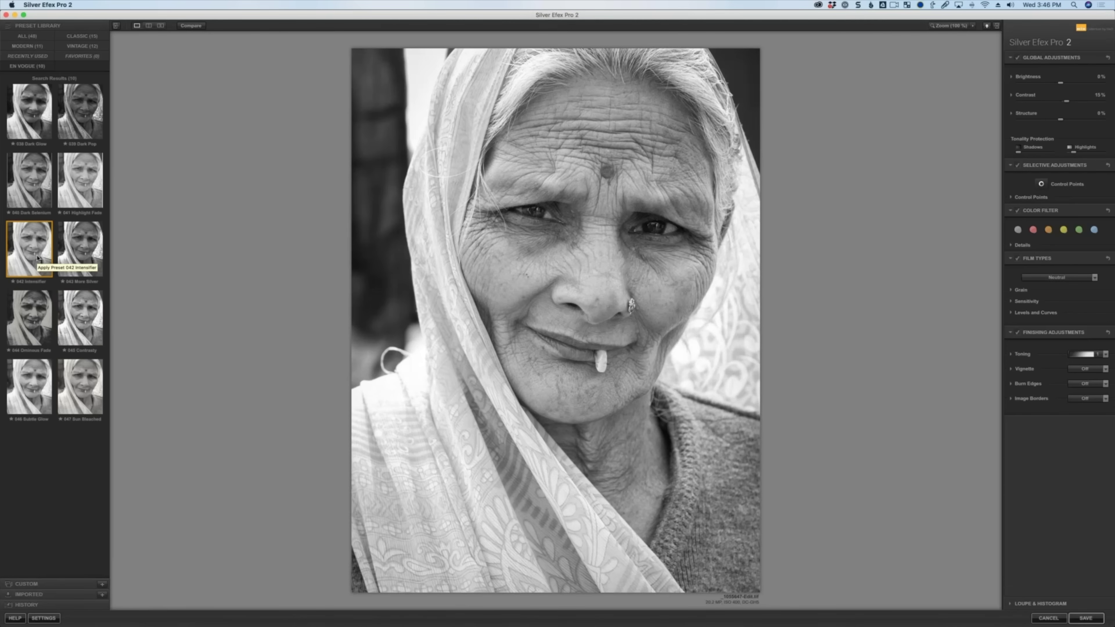
# Step: Toggle repeatedly between the original image and the Intensifier result to compare their tones
pyautogui.click(192, 26)
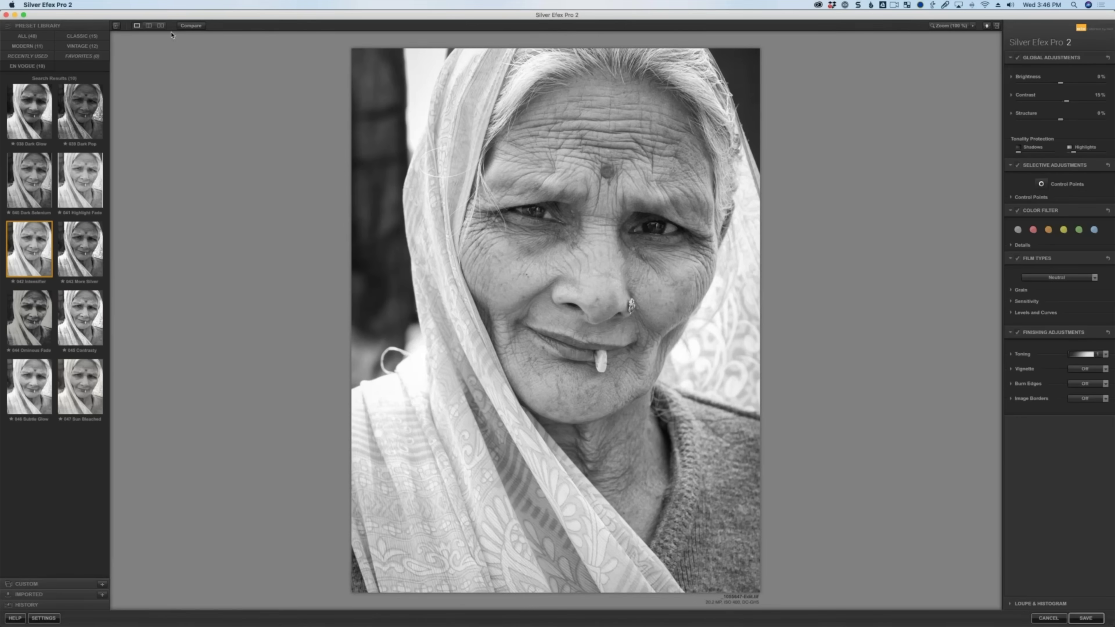
pyautogui.click(195, 26)
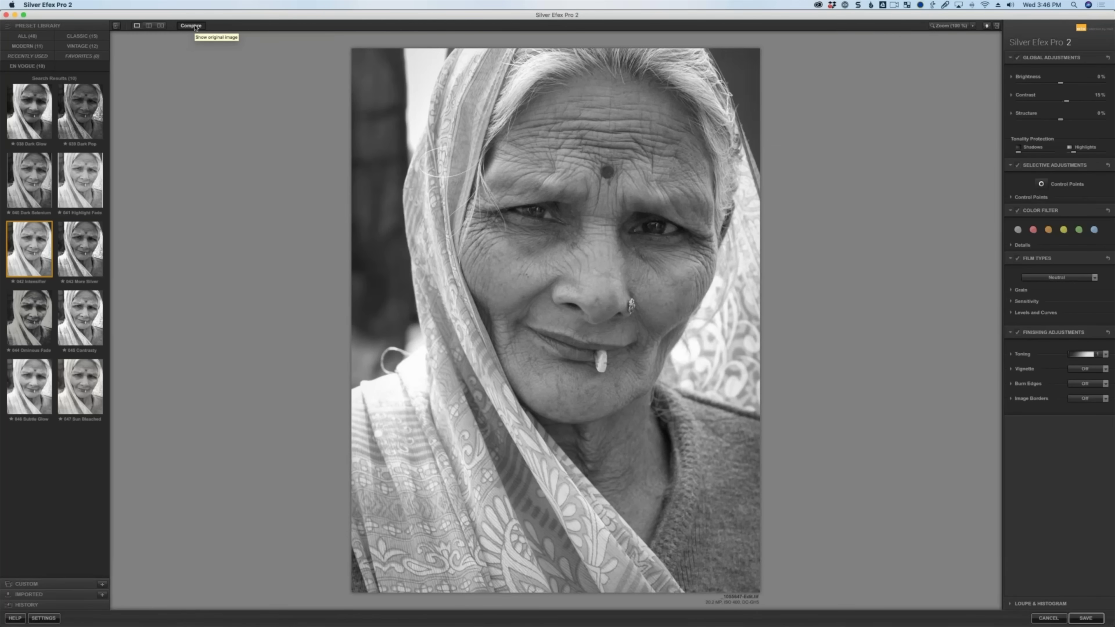
pyautogui.click(195, 27)
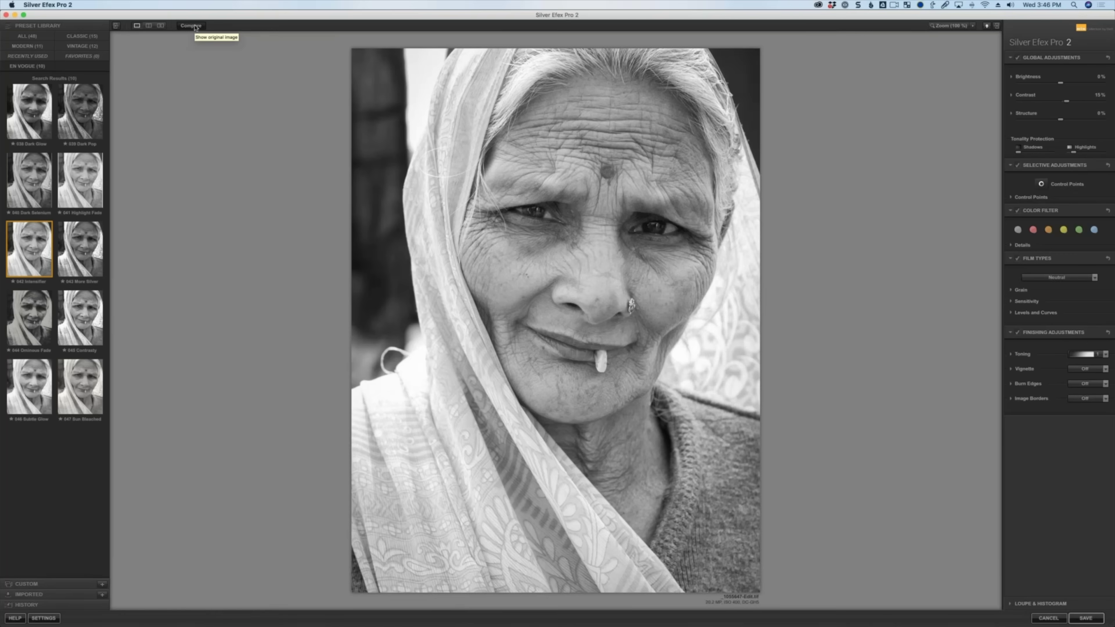
pyautogui.click(195, 28)
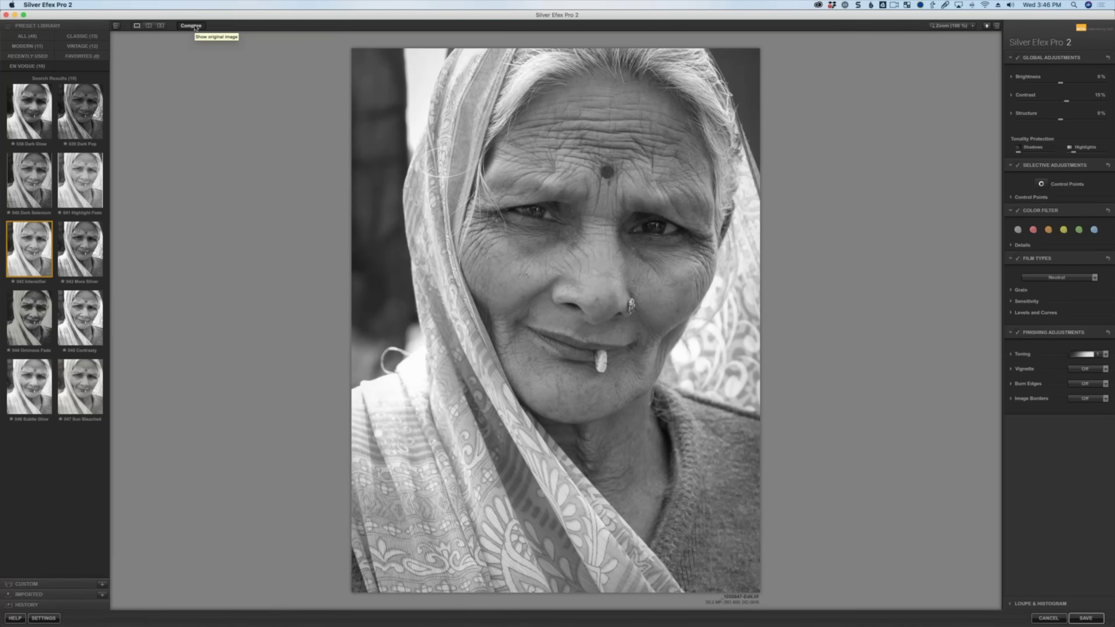
pyautogui.click(196, 28)
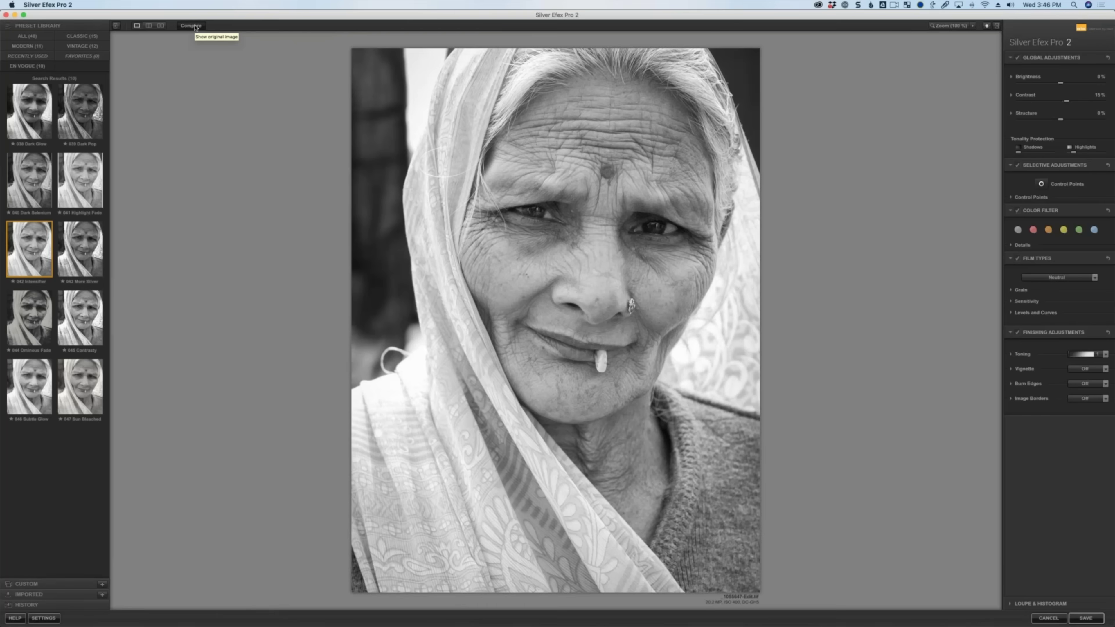
pyautogui.click(196, 27)
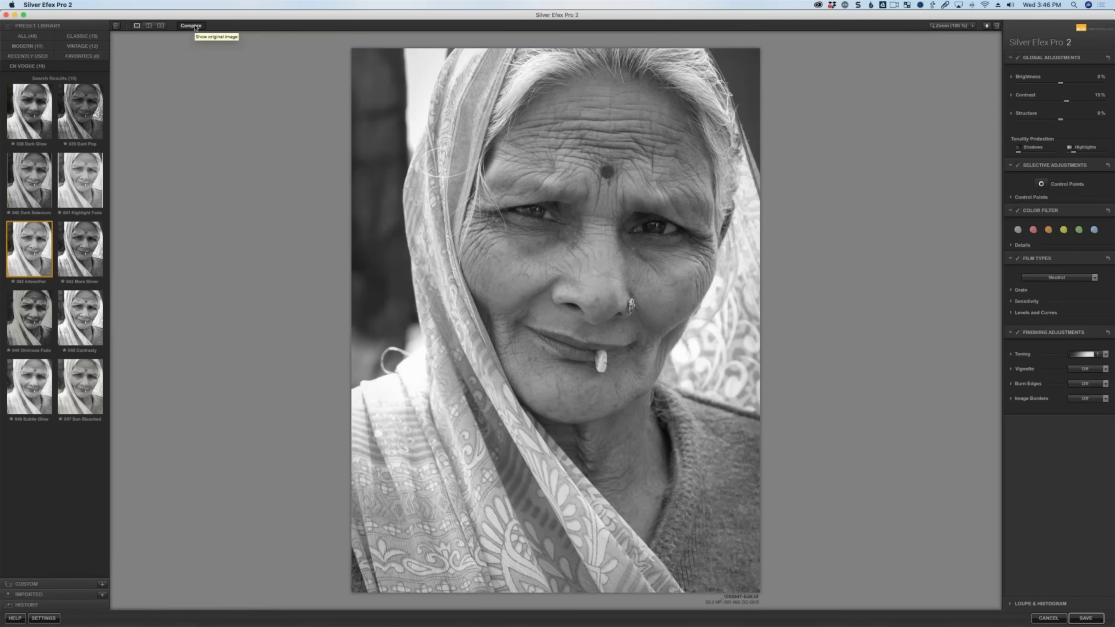
pyautogui.click(196, 27)
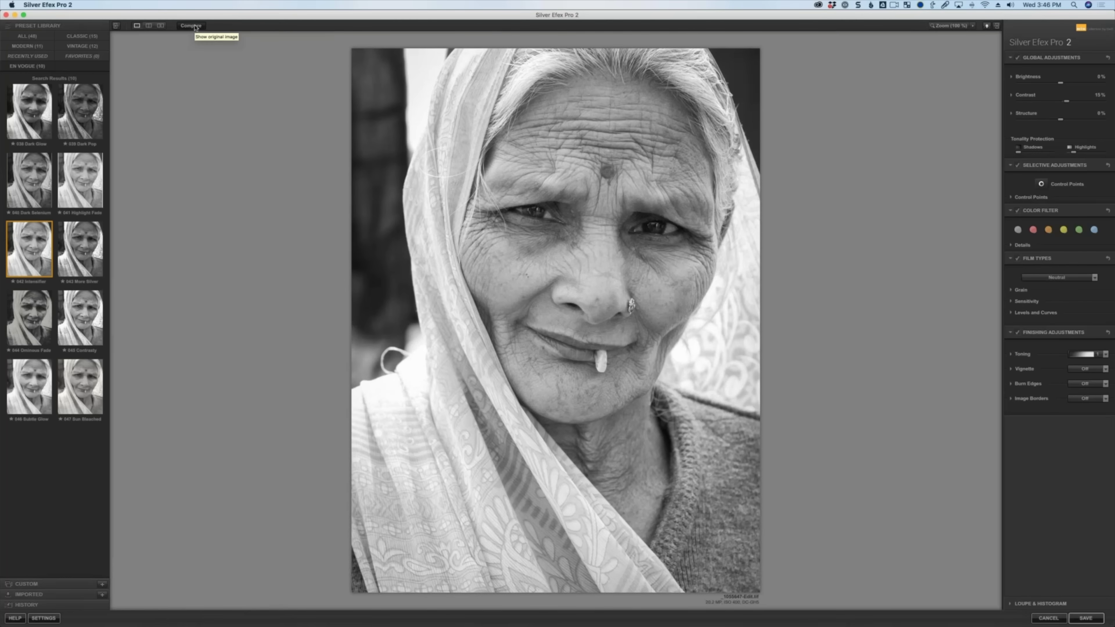
# Step: Compare the original and the result in split and side-by-side previews, and return to the single-image view
pyautogui.click(150, 26)
pyautogui.moveTo(574, 234); pyautogui.dragTo(451, 246)
pyautogui.moveTo(675, 248); pyautogui.dragTo(570, 246)
pyautogui.click(137, 26)
pyautogui.click(159, 26)
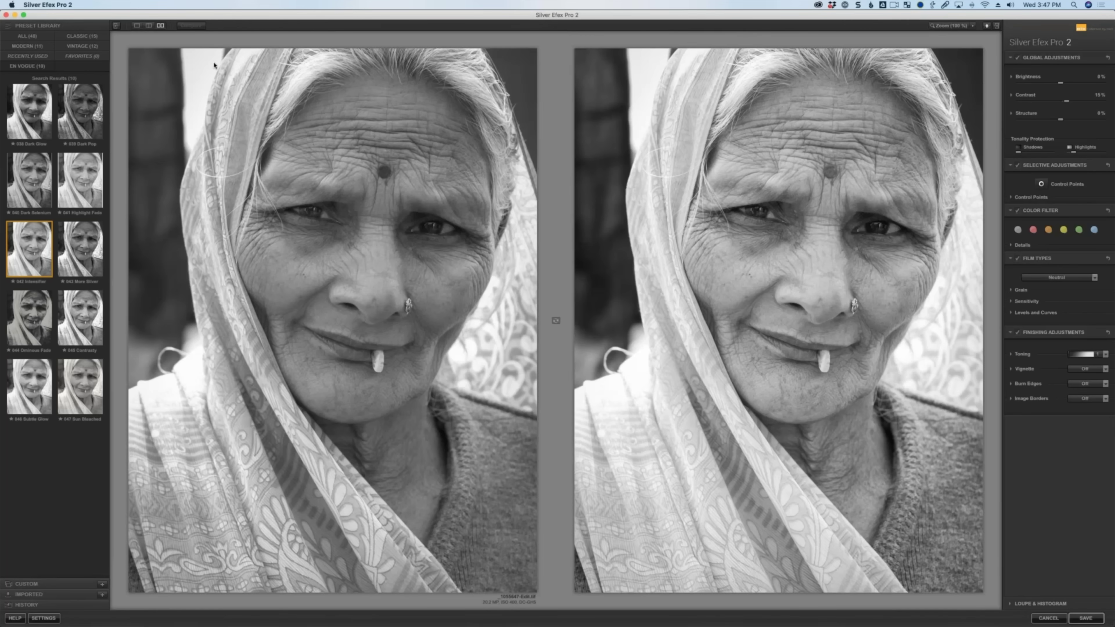
pyautogui.click(137, 25)
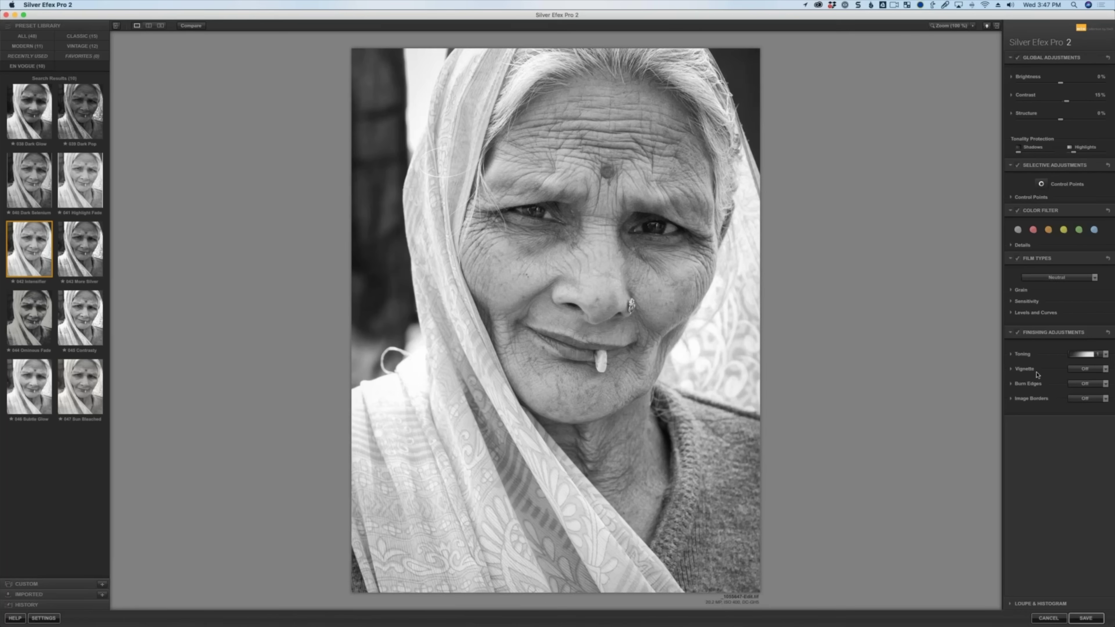
pyautogui.click(1012, 370)
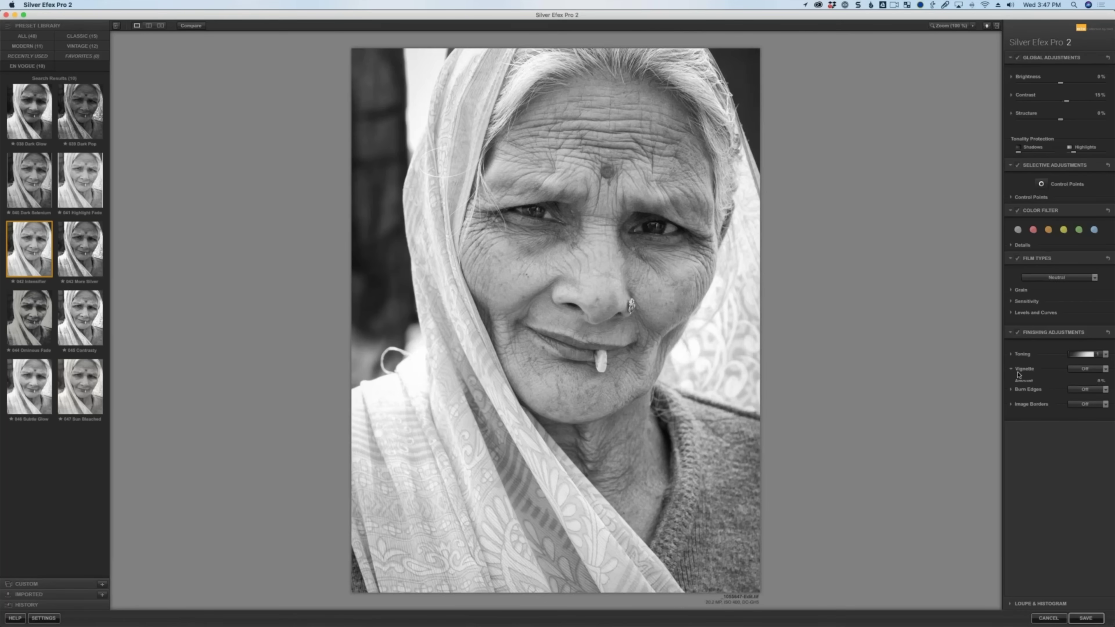
pyautogui.moveTo(1061, 388); pyautogui.dragTo(1043, 391)
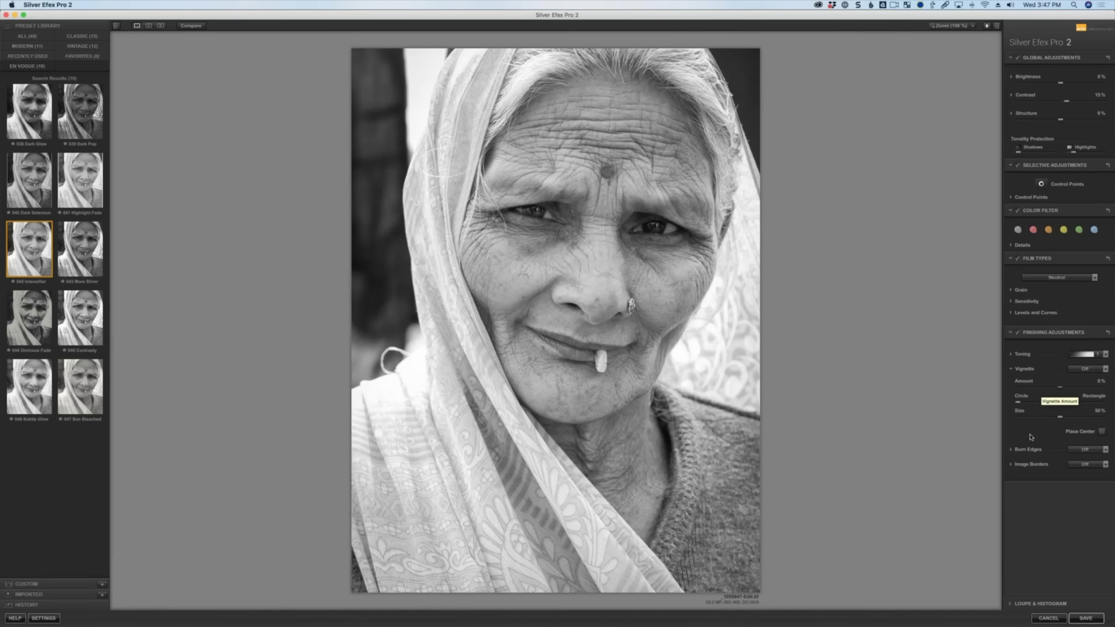
pyautogui.click(1012, 371)
# Step: Darken the portrait's borders with the All Edges 2 preset of Burn Edges
pyautogui.click(1012, 384)
pyautogui.click(1087, 386)
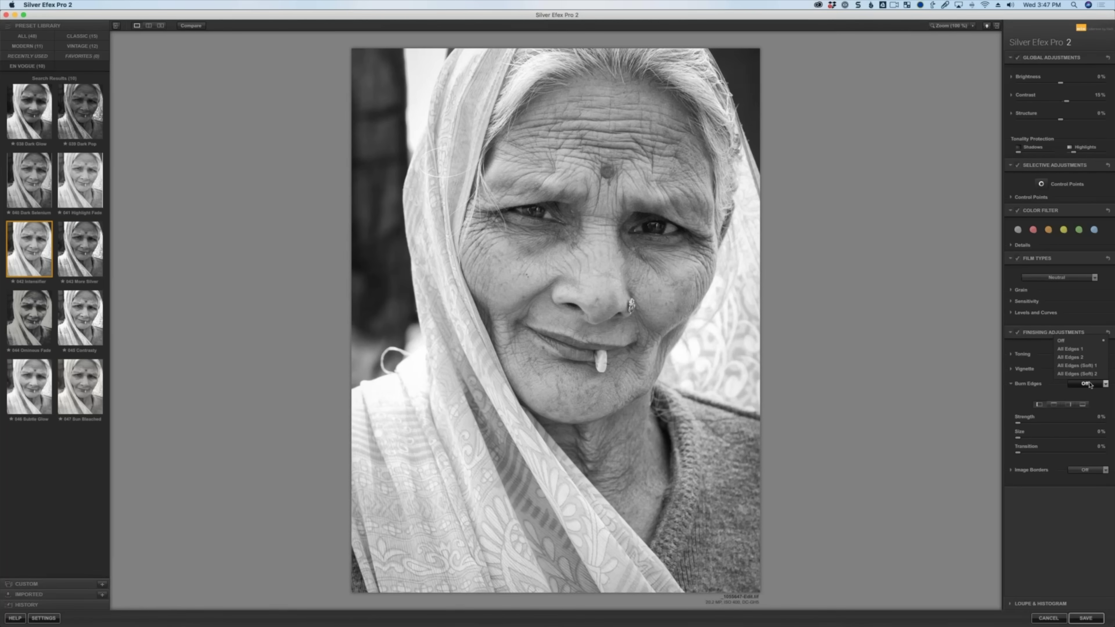
pyautogui.click(1080, 357)
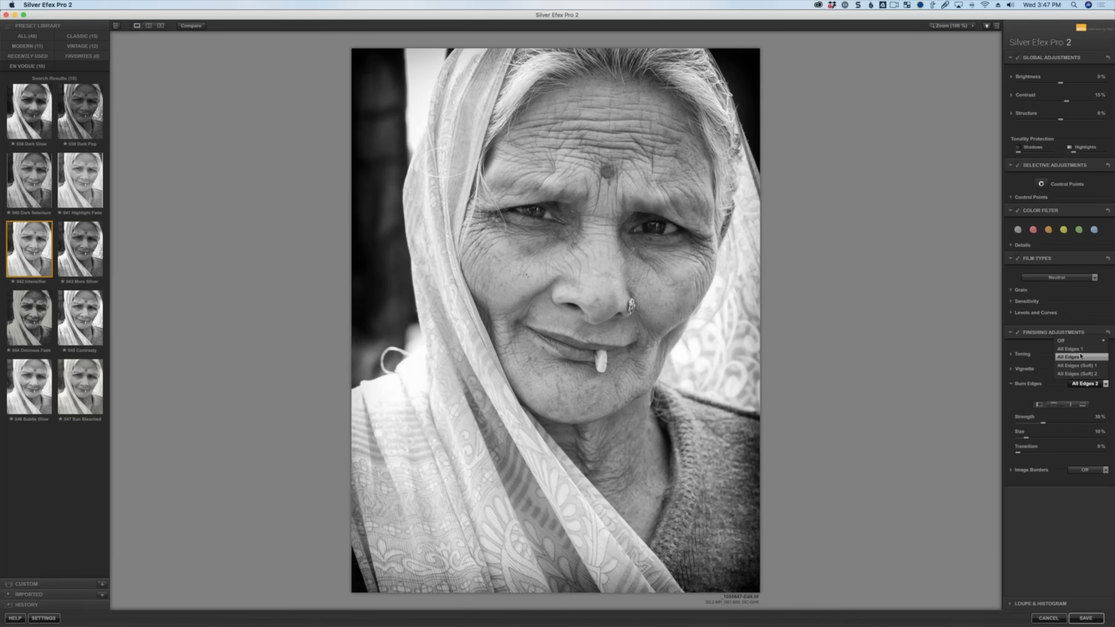
pyautogui.click(1081, 357)
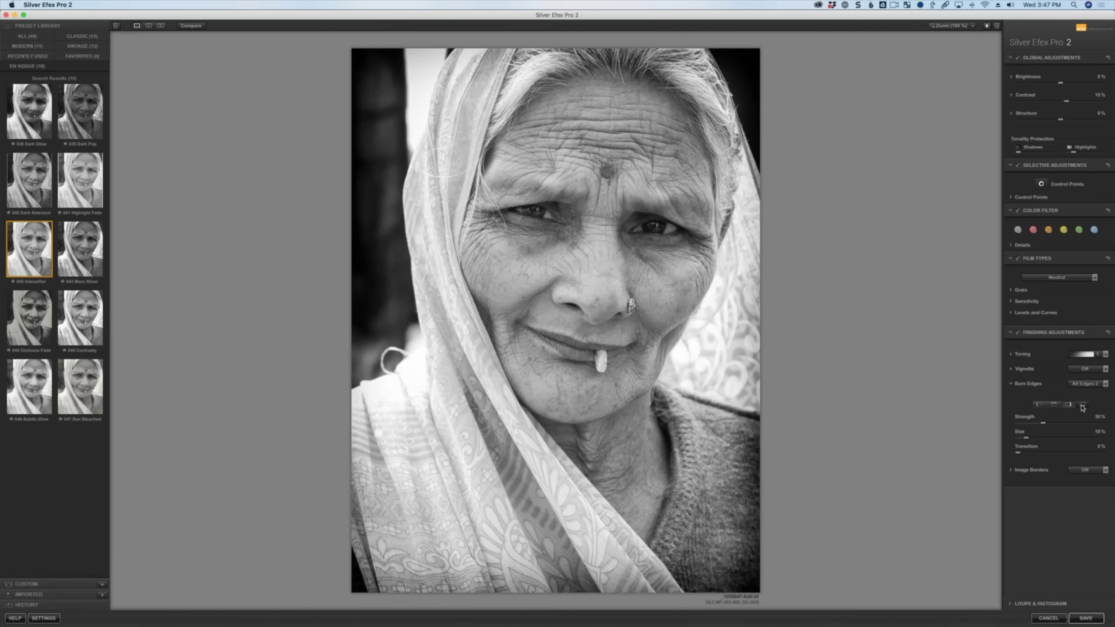
# Step: Set the top edge burn Strength to 23%, and the bottom edge to about 39% Strength, 53% Size and 45% Transition
pyautogui.click(1054, 404)
pyautogui.moveTo(1041, 424); pyautogui.dragTo(1036, 423)
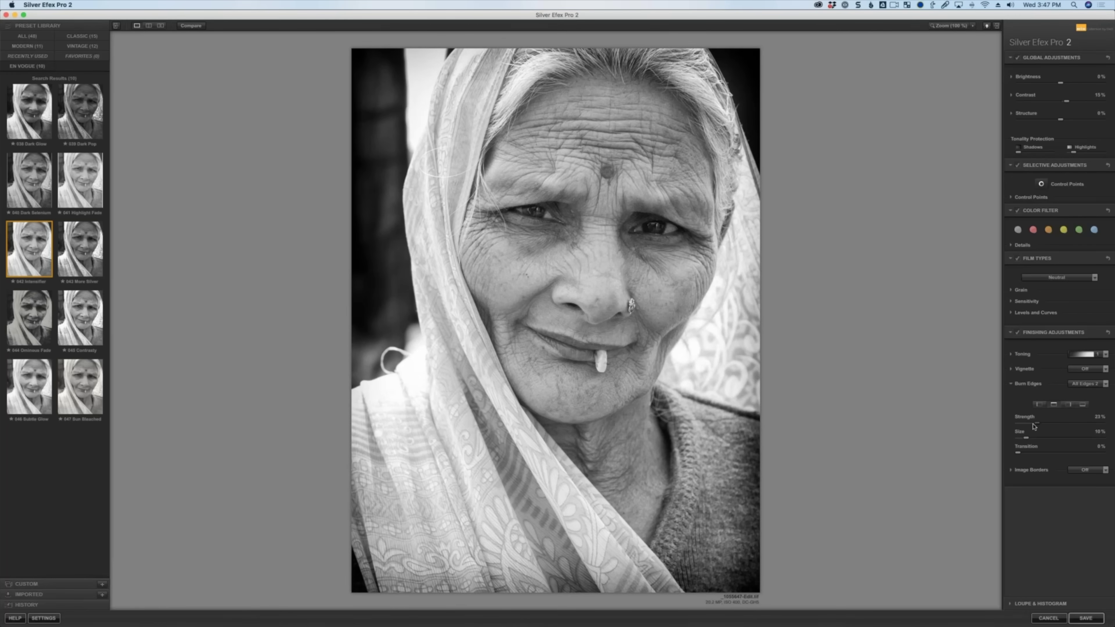
pyautogui.click(1083, 404)
pyautogui.moveTo(1036, 424)
pyautogui.mouseDown()
pyautogui.moveTo(1058, 425)
pyautogui.moveTo(1037, 438)
pyautogui.moveTo(1064, 437)
pyautogui.moveTo(1059, 453)
pyautogui.mouseUp()
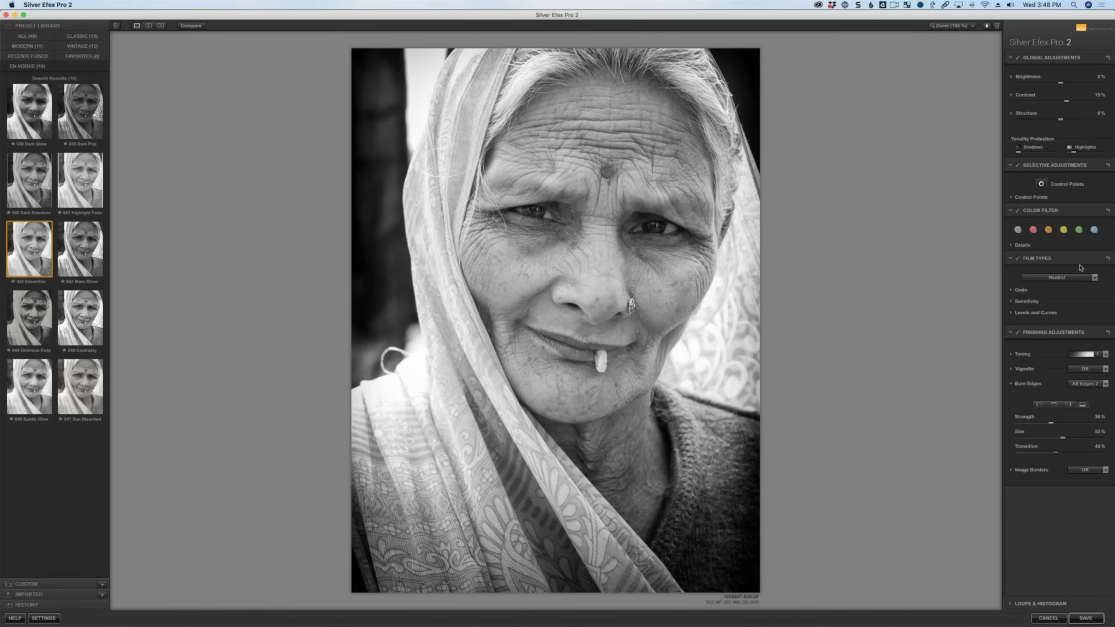
# Step: Set the portrait's Structure to 44% with its Highlights structure at about 25%, and compare the result with the original
pyautogui.click(1011, 114)
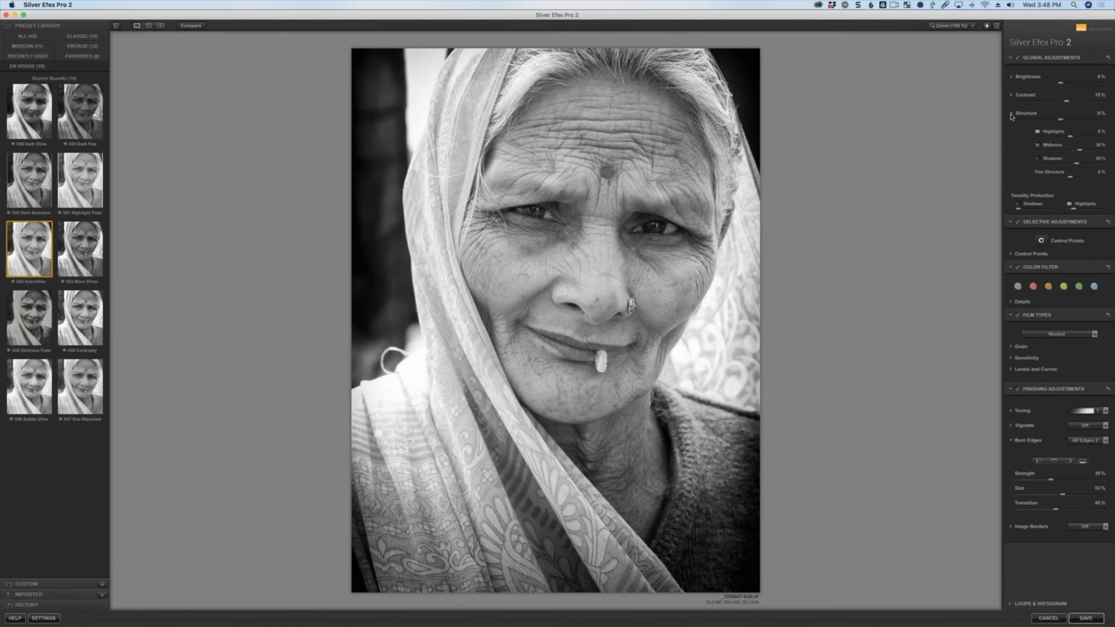
pyautogui.moveTo(1061, 122); pyautogui.dragTo(1074, 122)
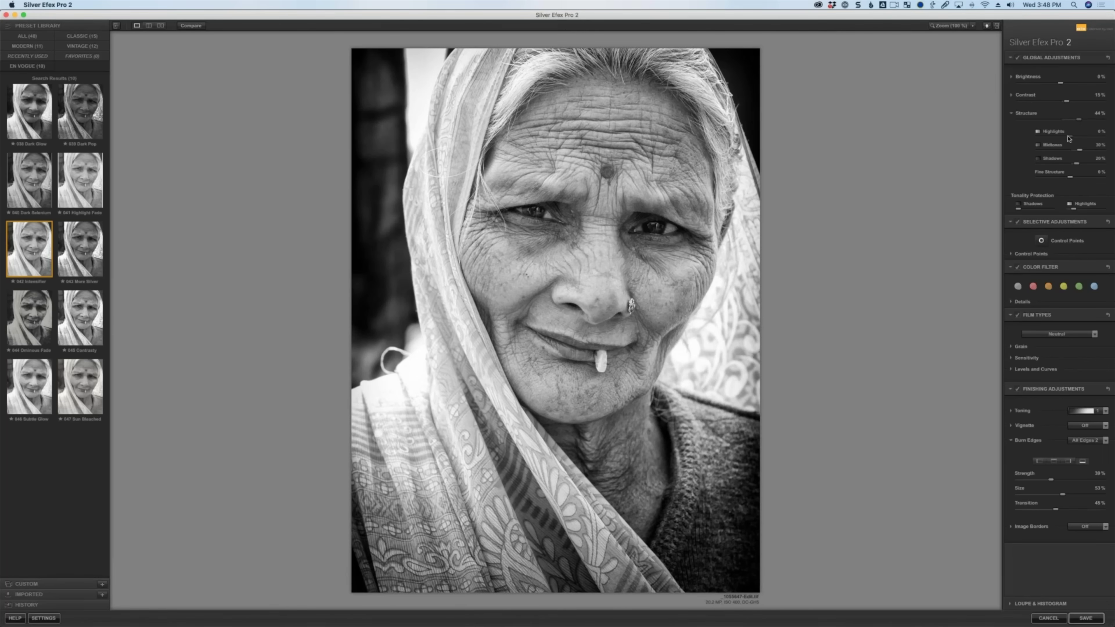
pyautogui.moveTo(1077, 138); pyautogui.dragTo(1081, 137)
pyautogui.click(192, 26)
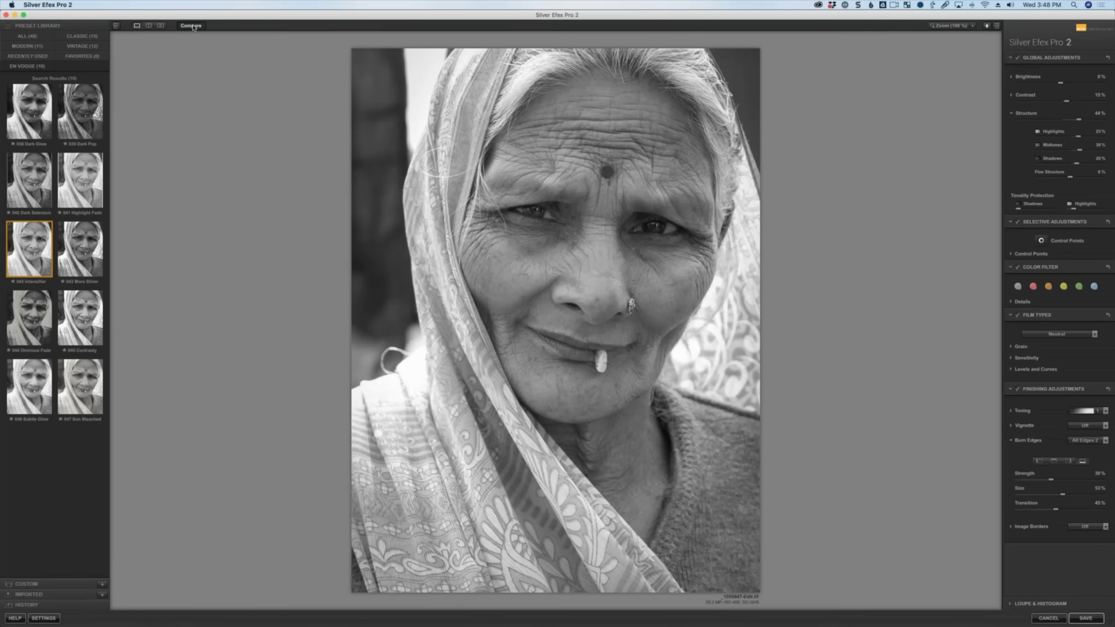
pyautogui.click(192, 25)
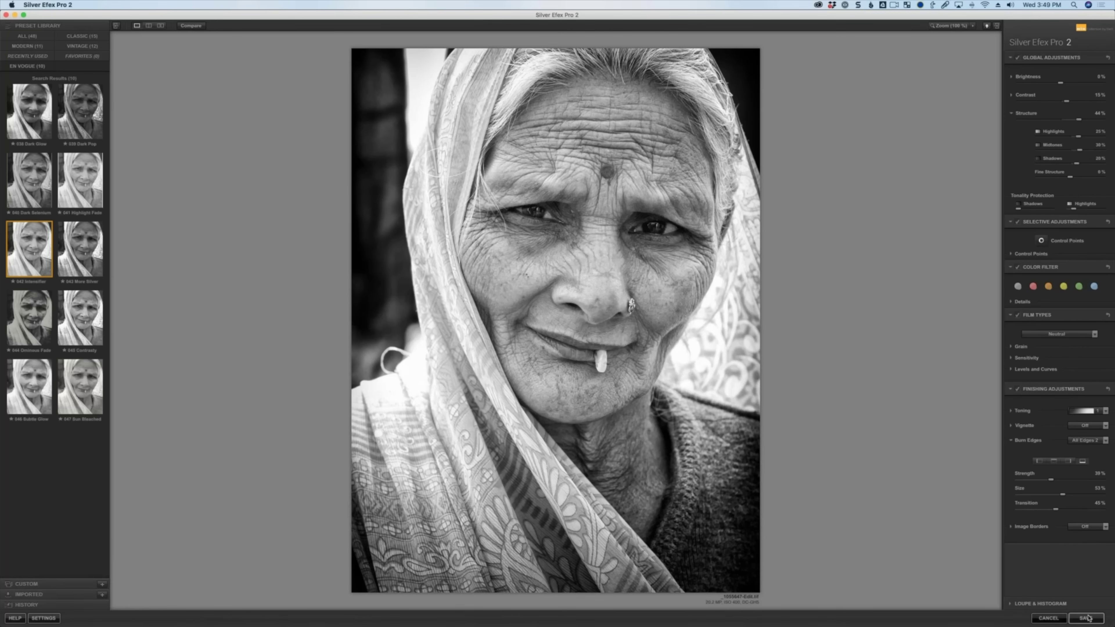
# Step: Highlight the portrait's lighter midtone zones using the histogram's zone map, and cancel Silver Efex Pro 2 without saving
pyautogui.click(1039, 606)
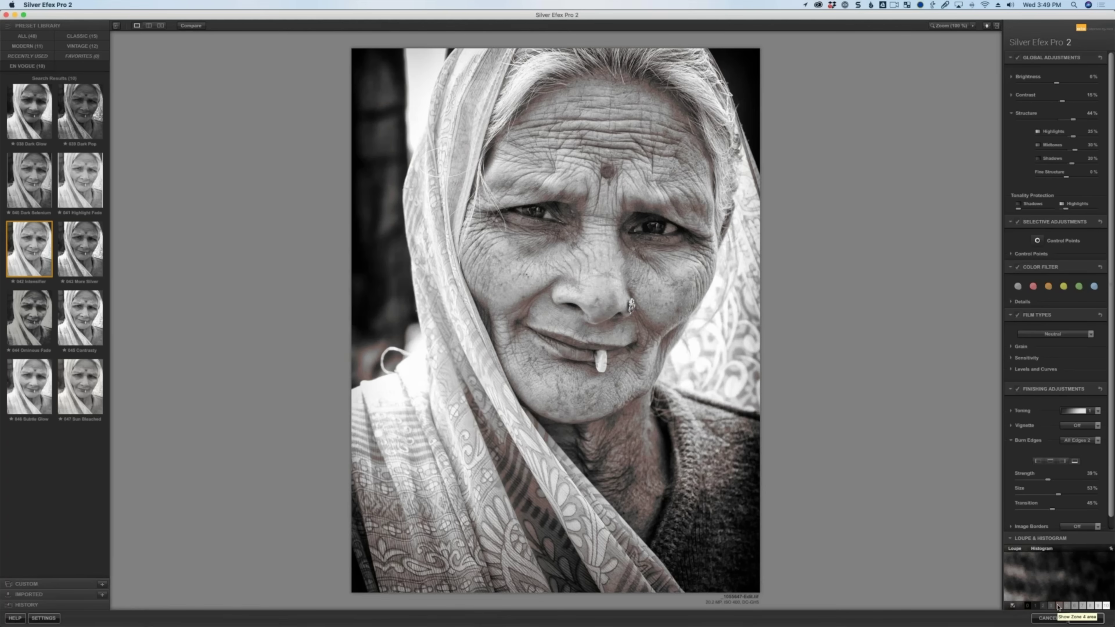
pyautogui.click(1075, 607)
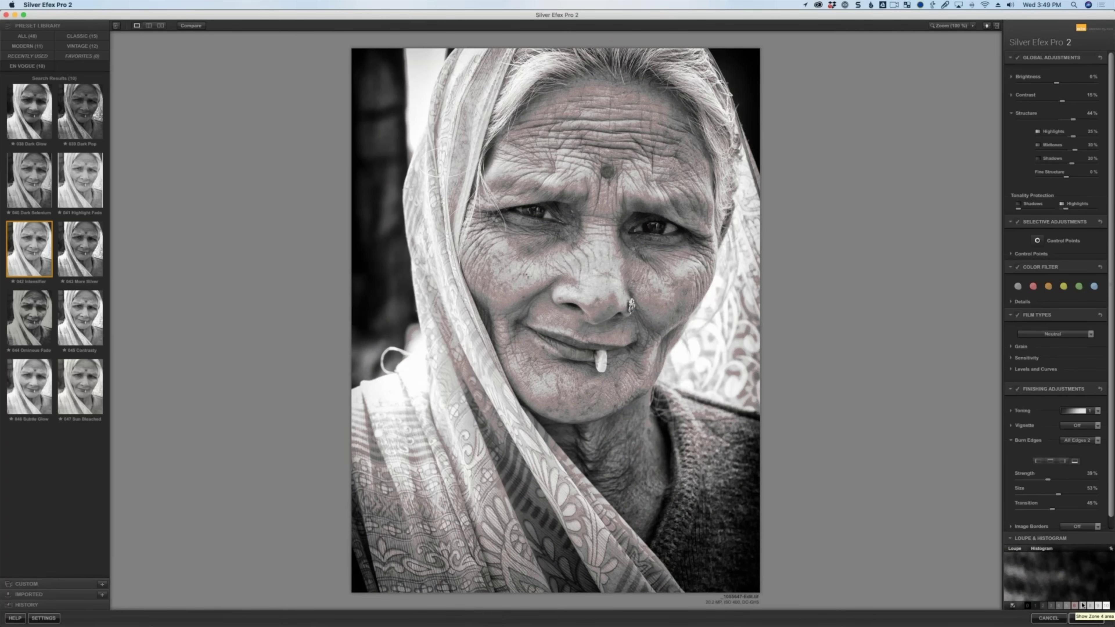
pyautogui.click(1082, 607)
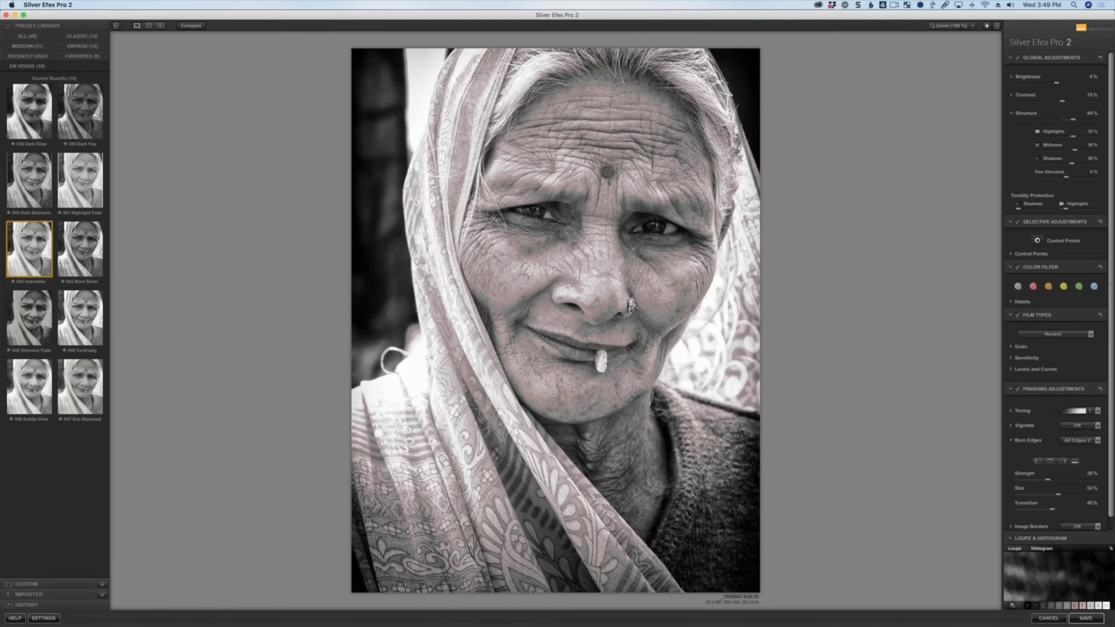
pyautogui.click(1049, 618)
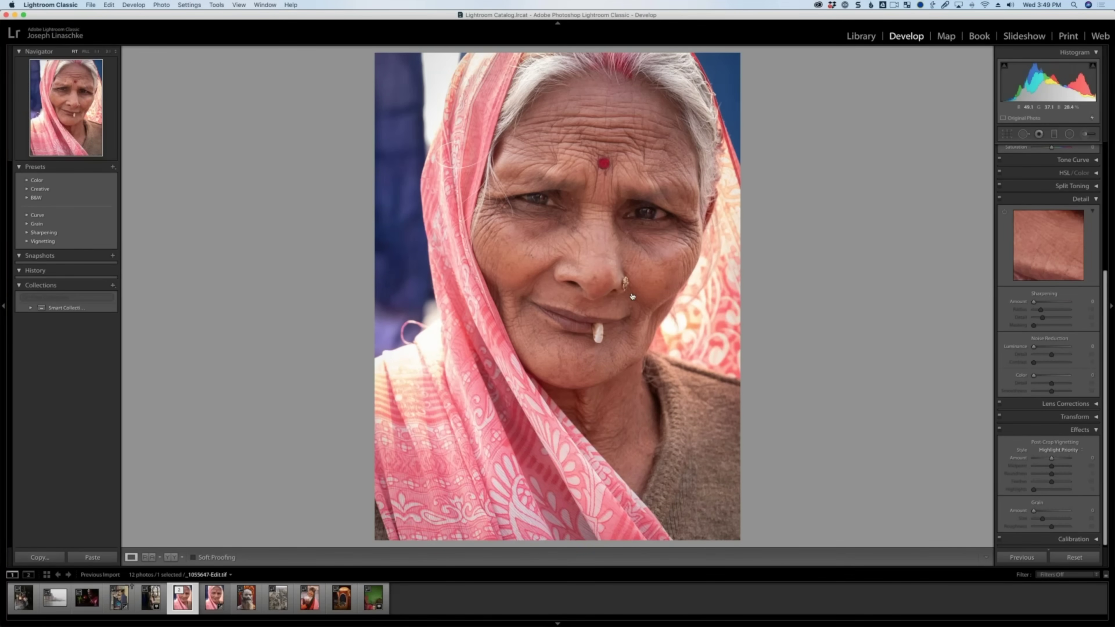
# Step: Switch to Lightroom CC and send the night archway photo to Photoshop for editing
pyautogui.press('super+Tab')
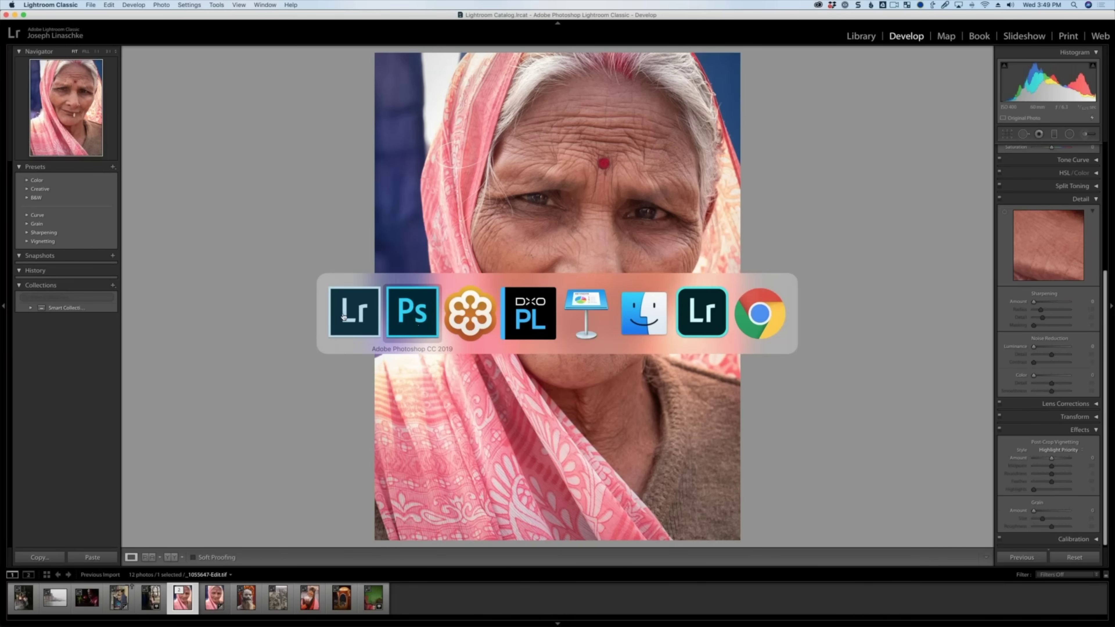
pyautogui.click(709, 311)
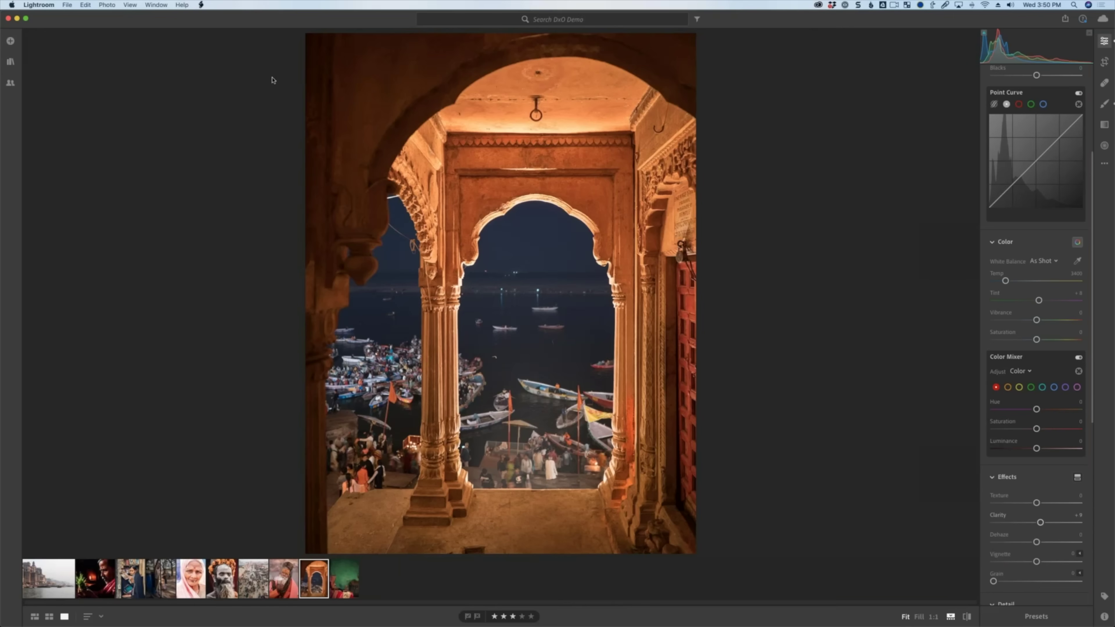
pyautogui.click(62, 5)
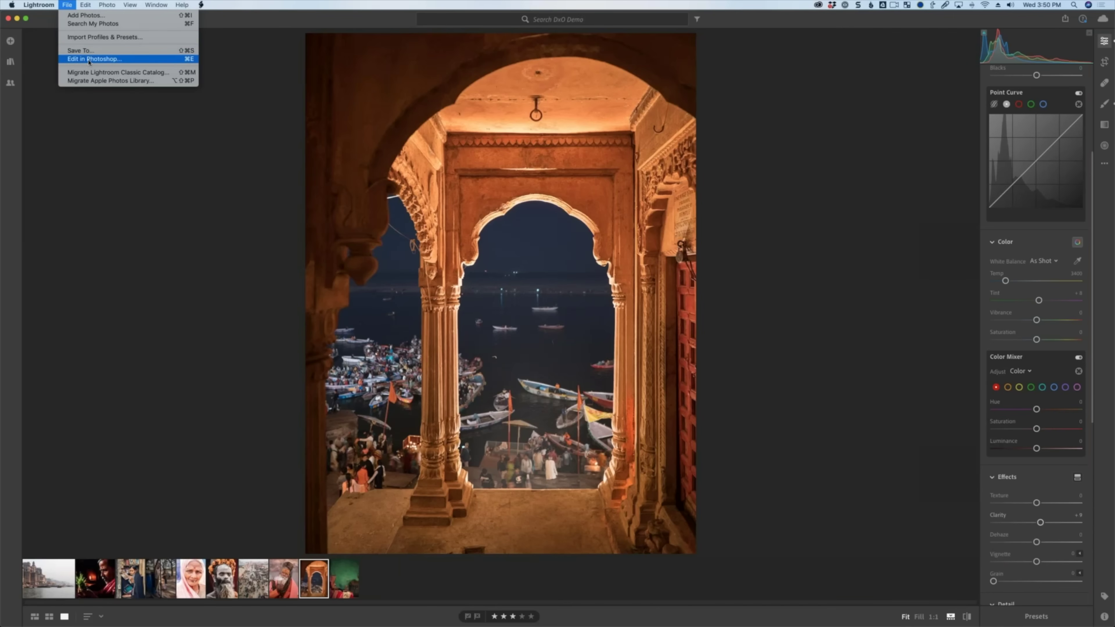
pyautogui.click(131, 60)
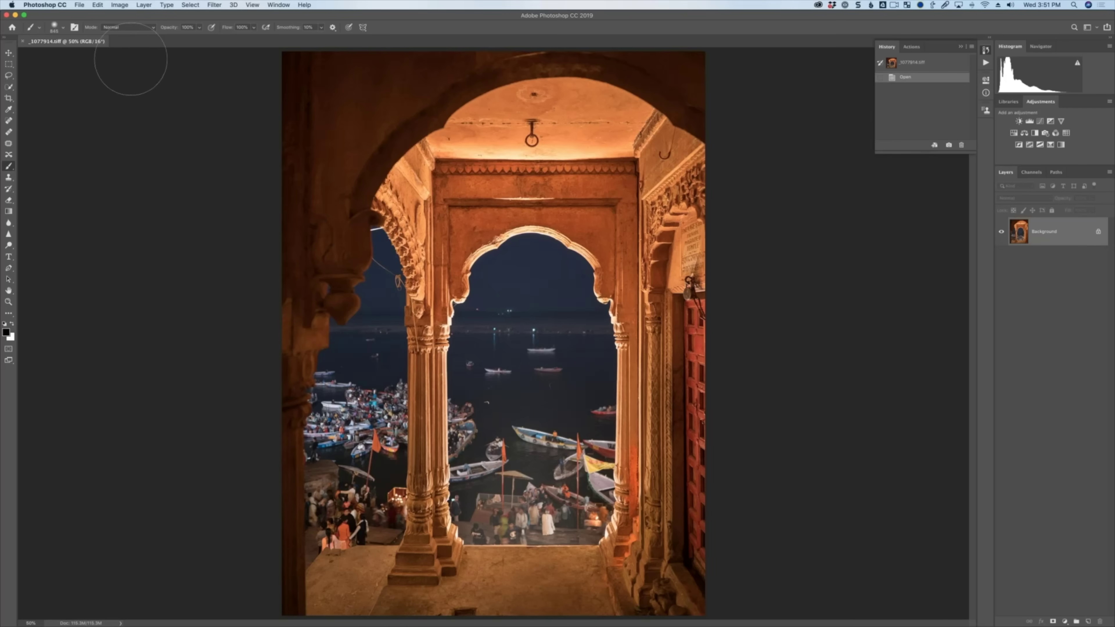
pyautogui.rightClick(1023, 232)
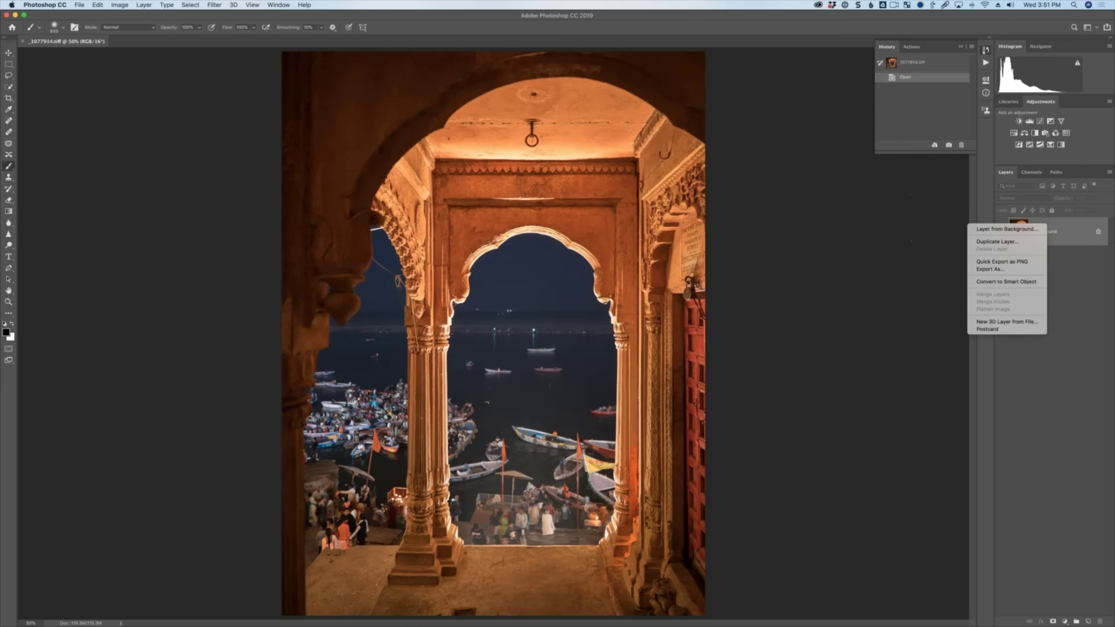
pyautogui.click(1030, 282)
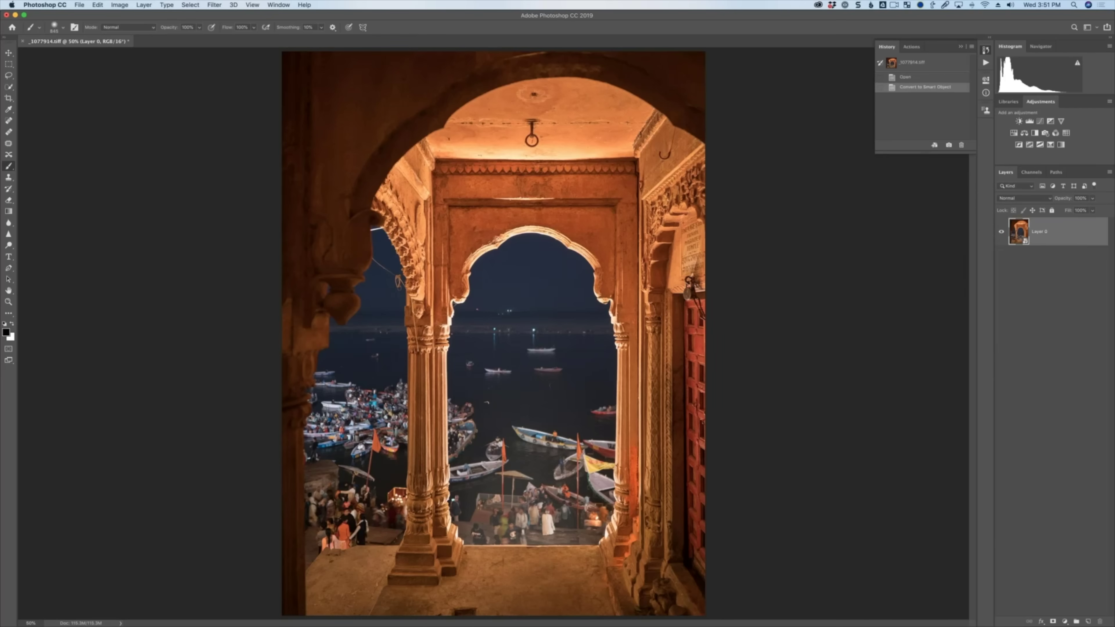
pyautogui.press('super+z')
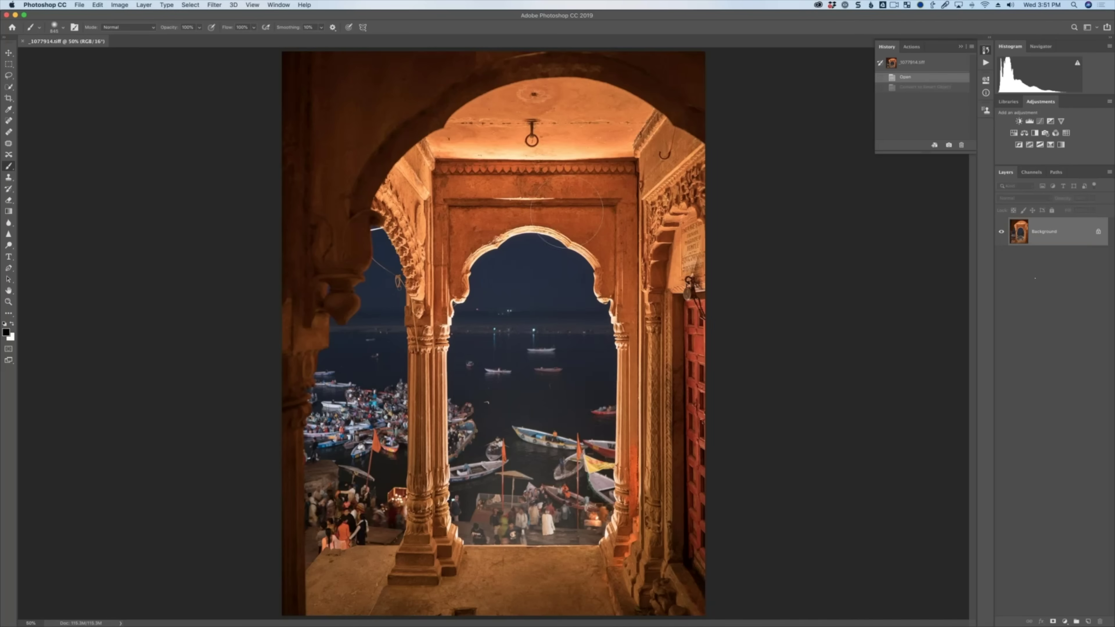
# Step: Open the archway photo in the Nik Collection's HDR Efex Pro 2 filter and enlarge its window to full size
pyautogui.click(215, 5)
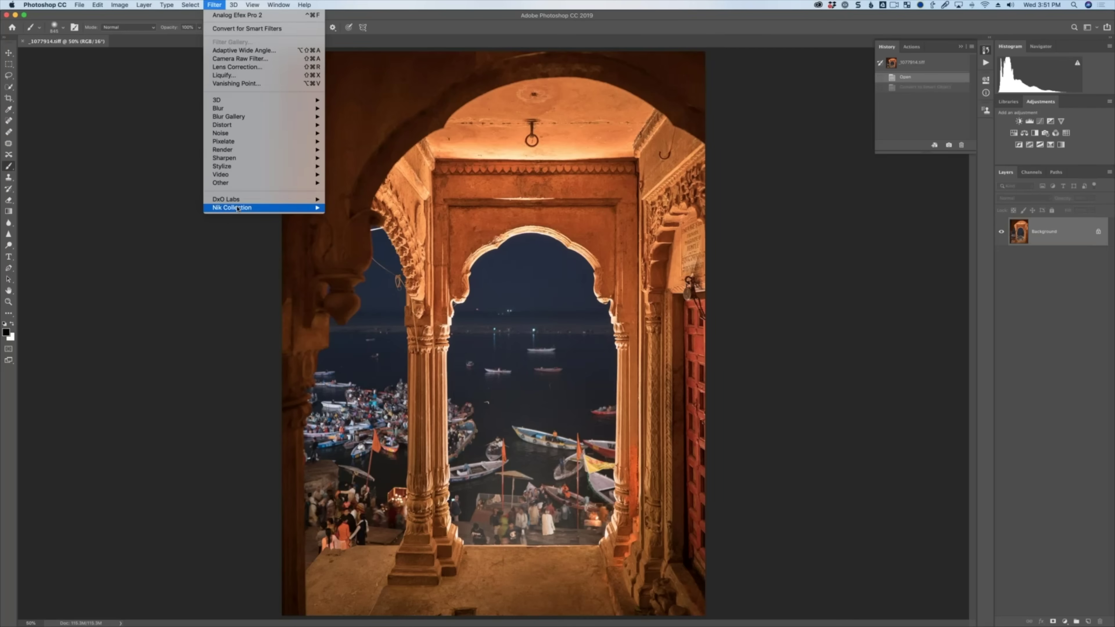
pyautogui.moveTo(246, 207)
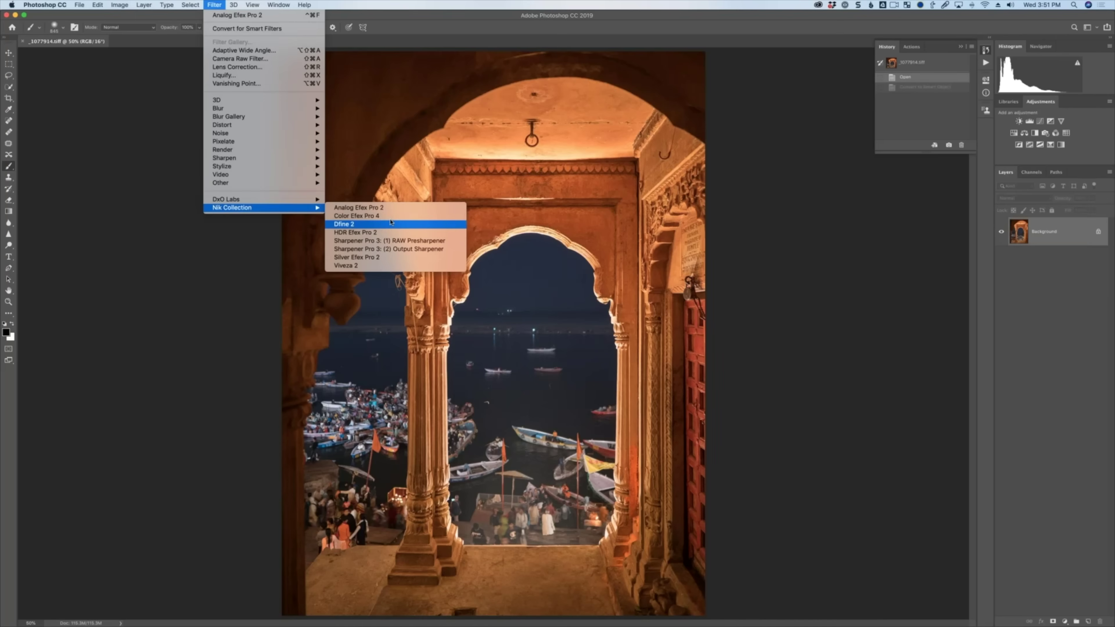
pyautogui.click(392, 232)
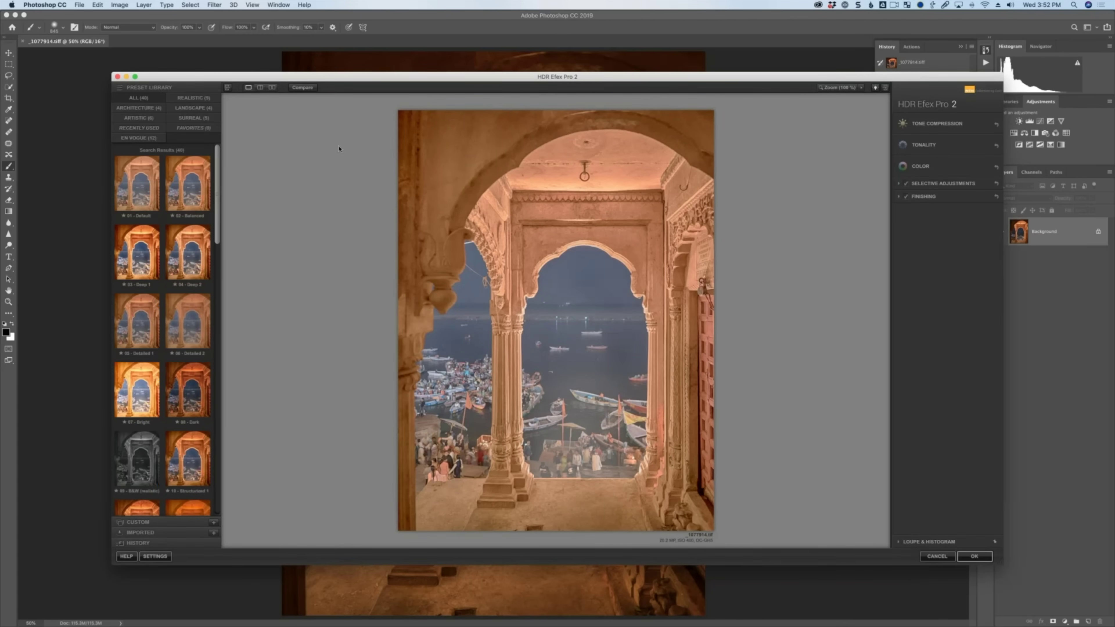
pyautogui.click(135, 77)
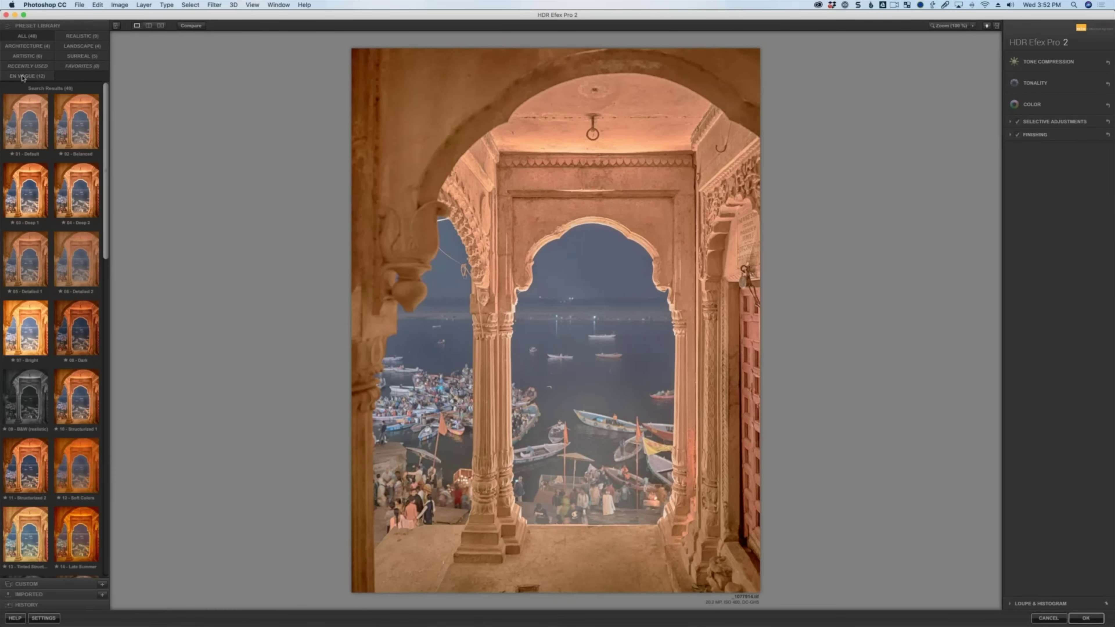
# Step: Apply the En Vogue preset Warm Deep to the archway photo after trying others such as Soft & Grainy and Natural Sharp
pyautogui.click(22, 77)
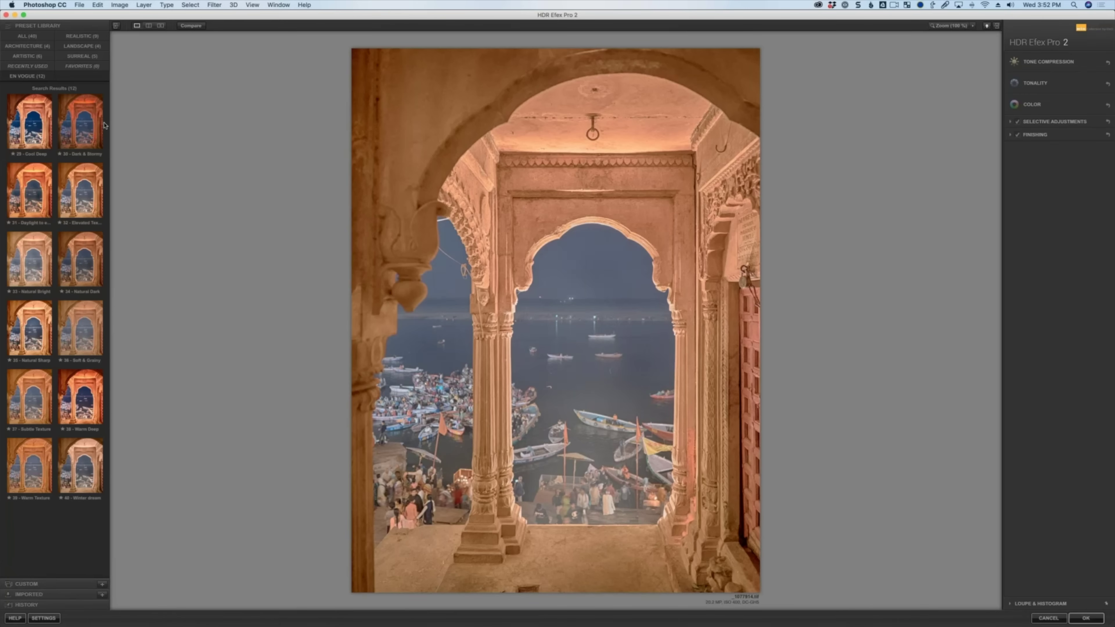
pyautogui.click(90, 124)
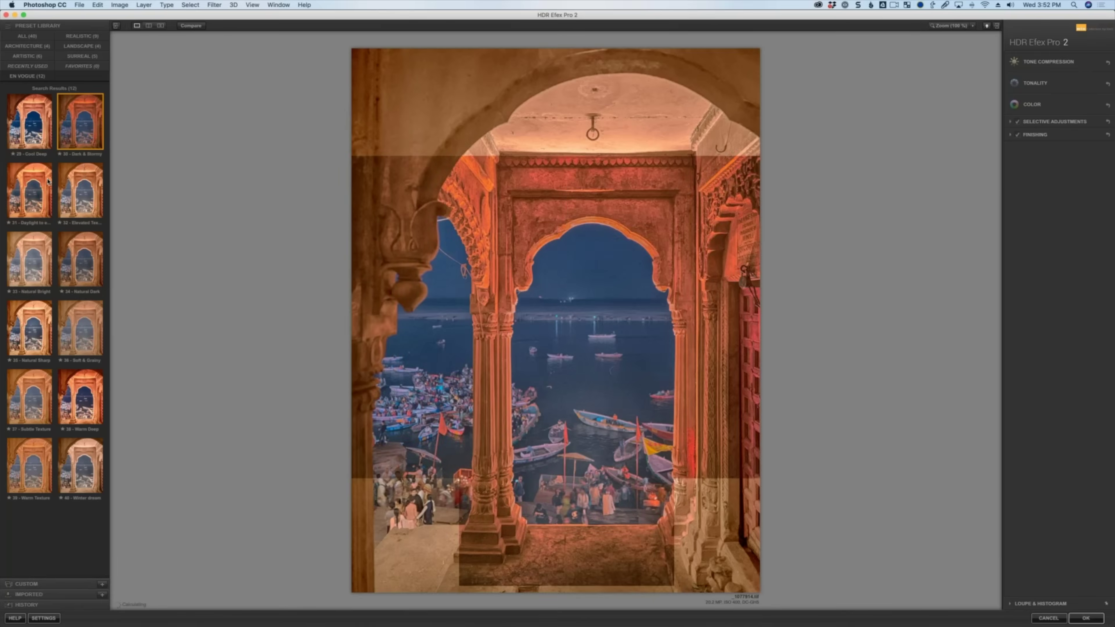
pyautogui.click(83, 327)
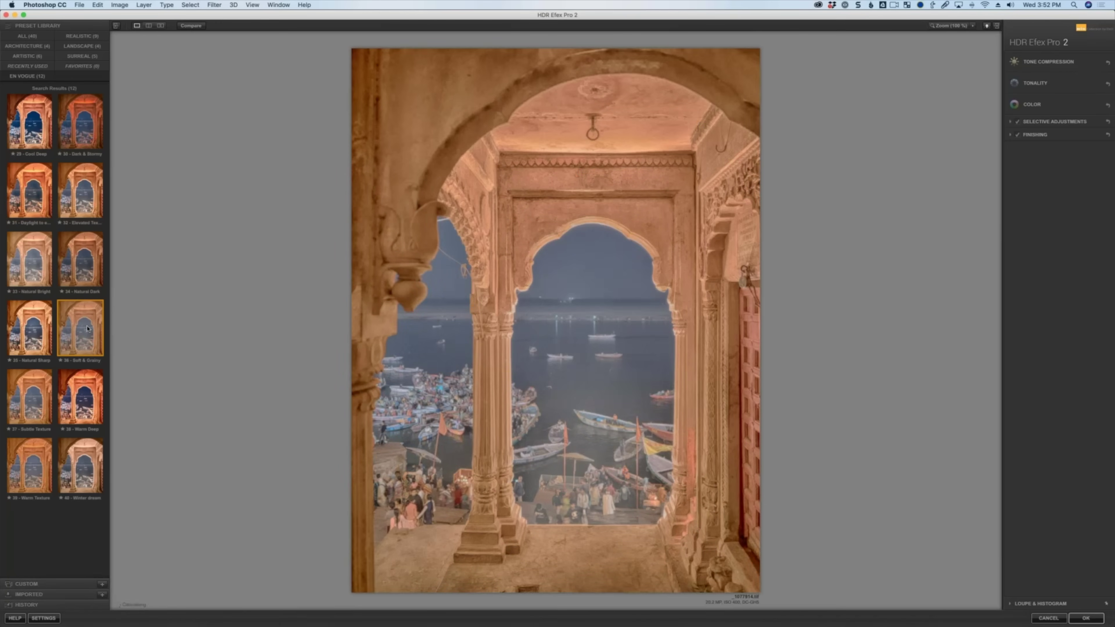
pyautogui.click(32, 328)
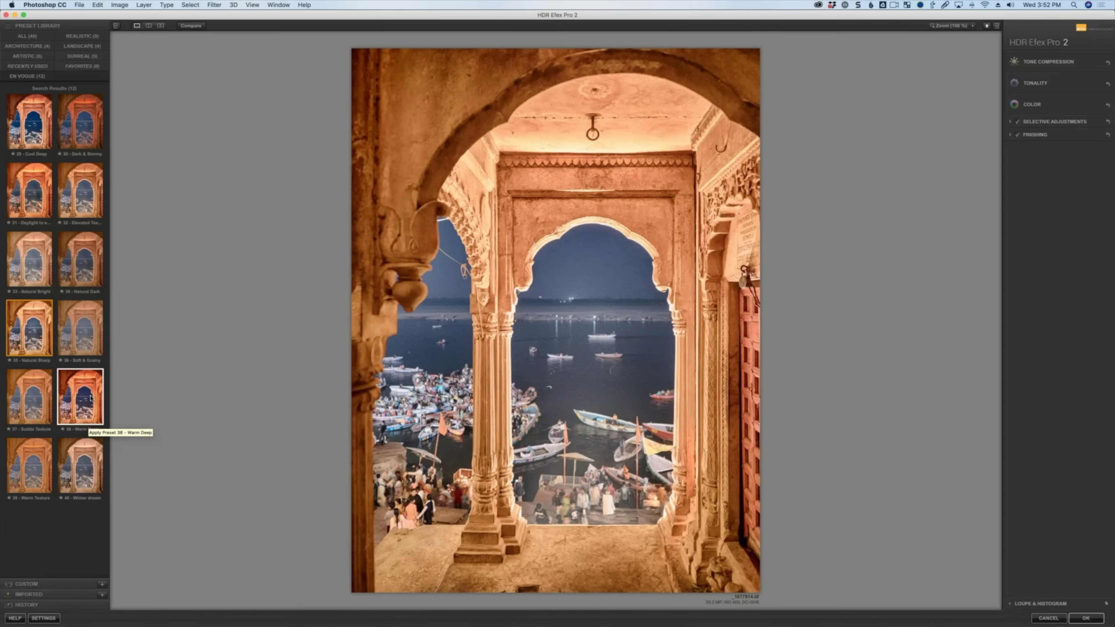
pyautogui.click(90, 397)
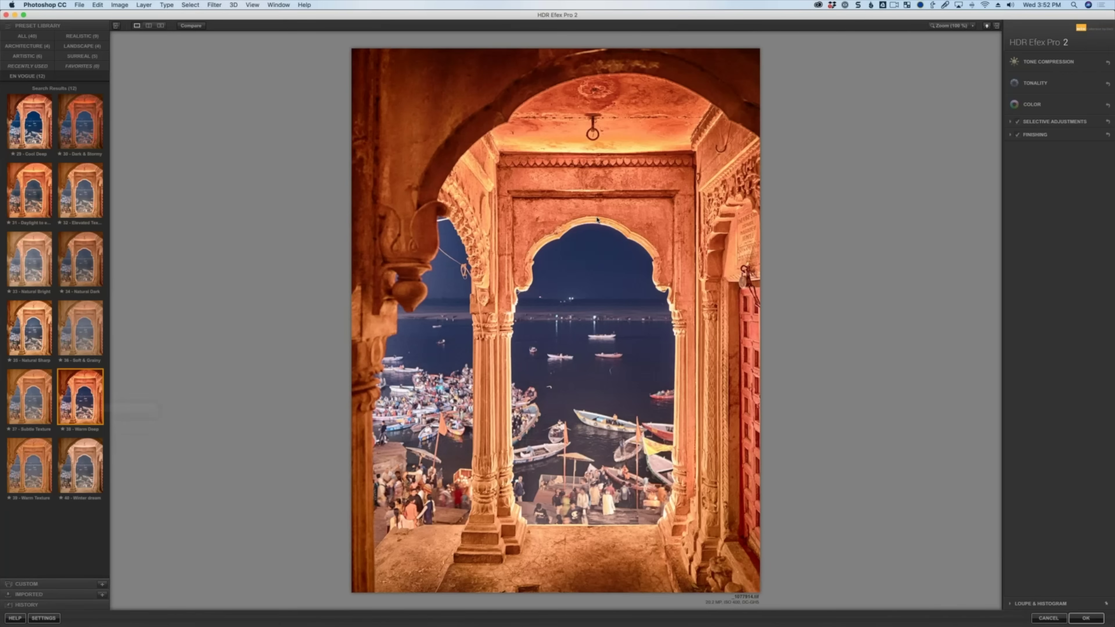
# Step: Compare the preset's result with the original archway image
pyautogui.click(198, 25)
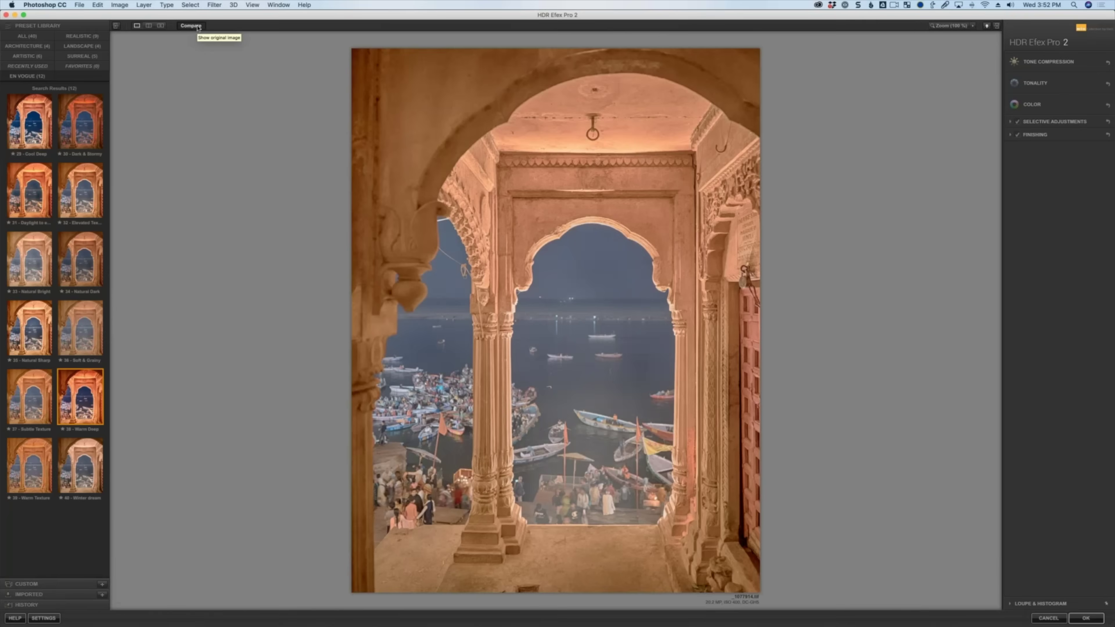
pyautogui.click(192, 25)
pyautogui.click(149, 26)
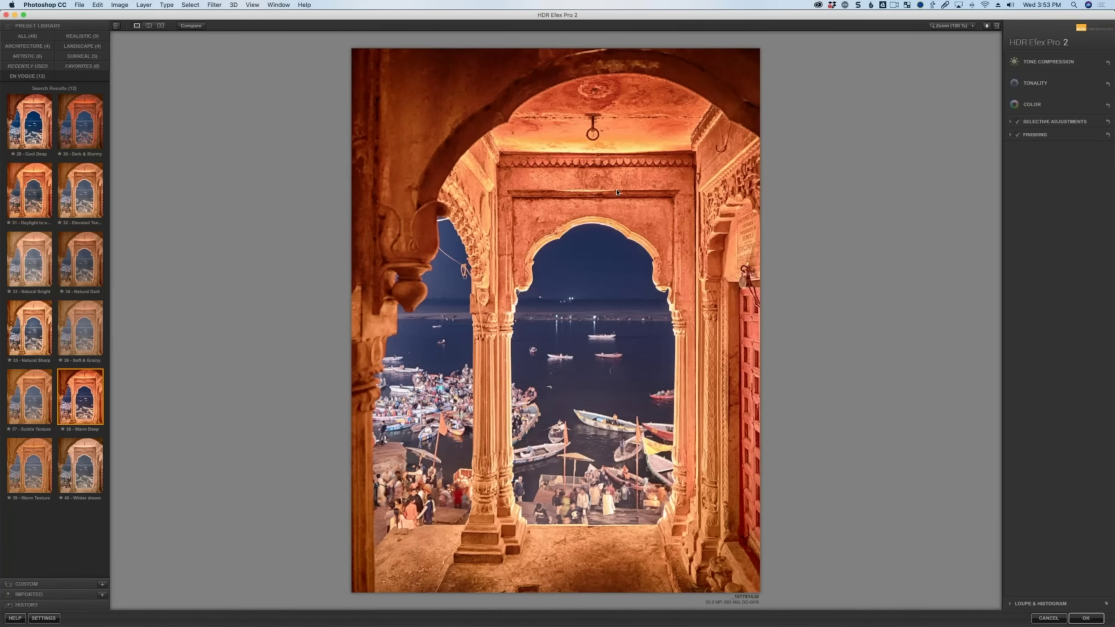
# Step: Set the archway photo's Tonality Exposure to -13% and raise its Structure strongly
pyautogui.click(1075, 62)
pyautogui.click(1053, 148)
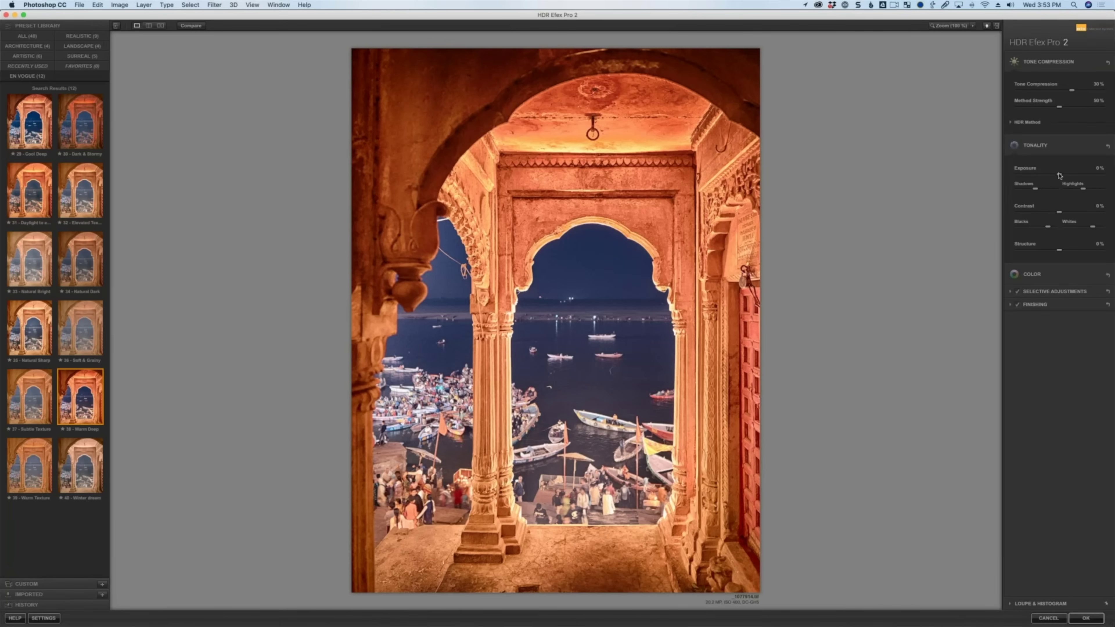
pyautogui.moveTo(1056, 178); pyautogui.dragTo(1053, 181)
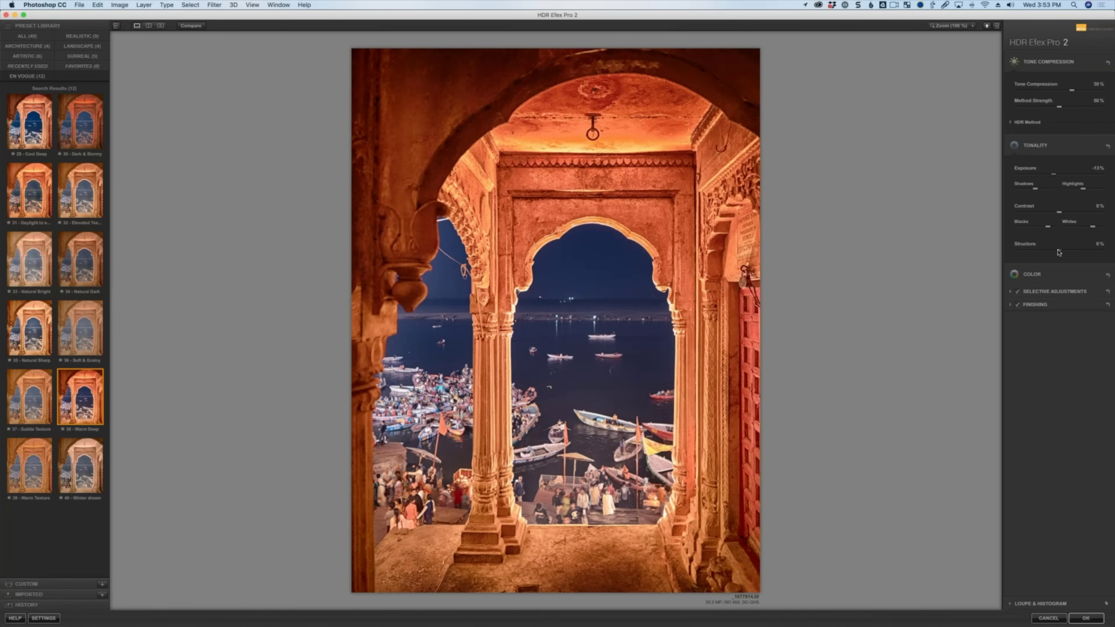
pyautogui.moveTo(1066, 252); pyautogui.dragTo(1093, 251)
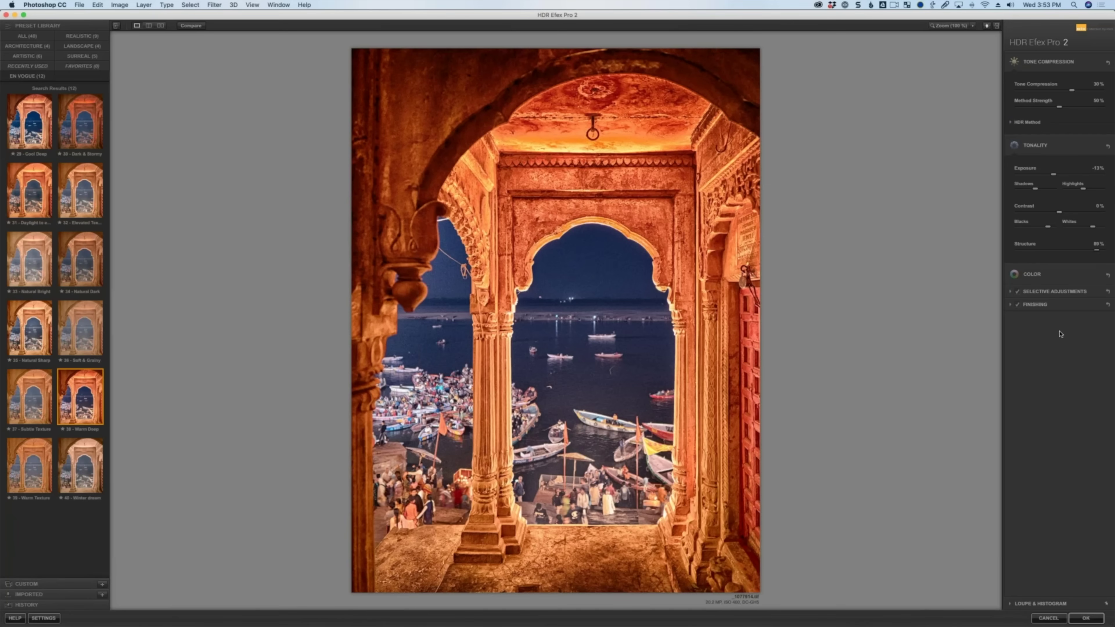
# Step: Show the HDR Method and Selective Adjustments settings, and lower the photo's Structure to -25%
pyautogui.click(1011, 123)
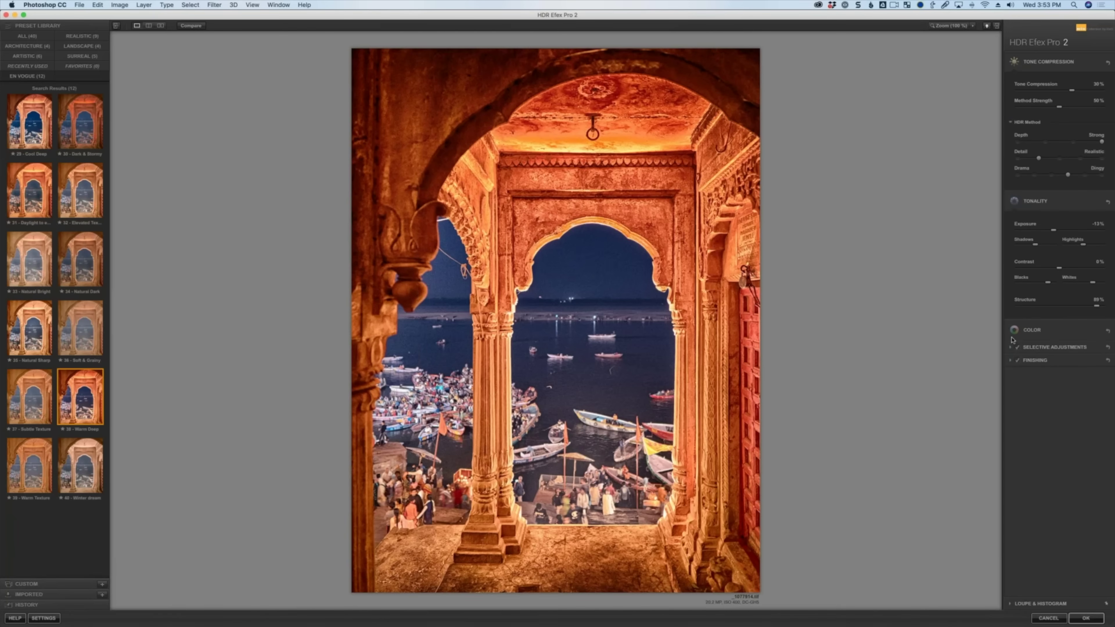
pyautogui.click(1059, 347)
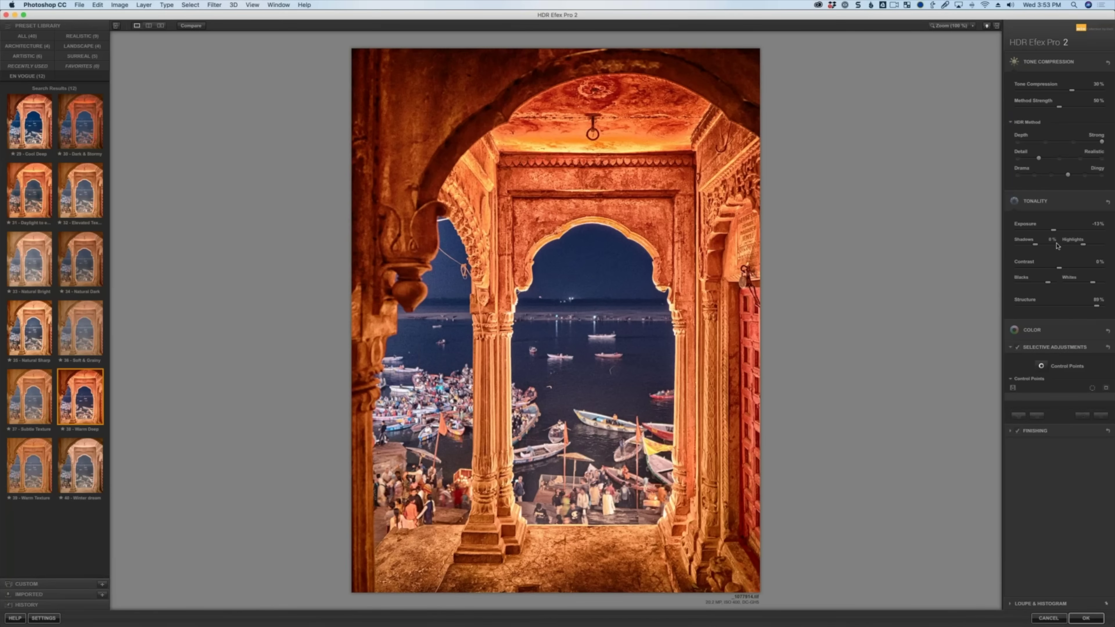
pyautogui.moveTo(1095, 306); pyautogui.dragTo(1063, 309)
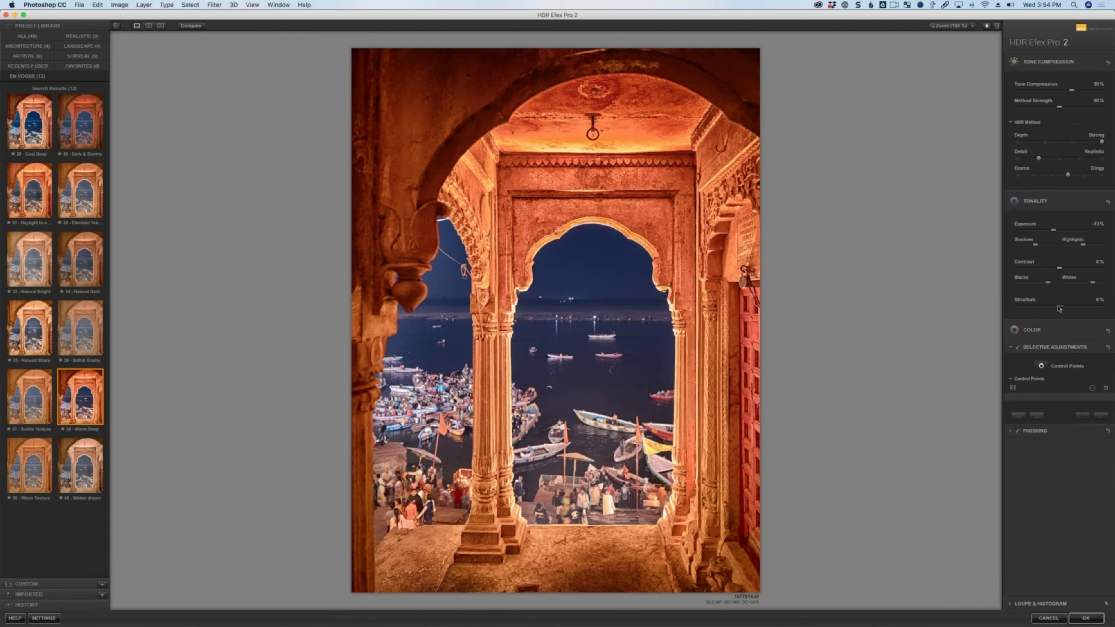
pyautogui.moveTo(1058, 308); pyautogui.dragTo(1048, 309)
# Step: Place a control point on the wall above the central arch, set its size to 63%, and show its selection mask
pyautogui.click(1041, 366)
pyautogui.click(567, 210)
pyautogui.moveTo(590, 211); pyautogui.dragTo(604, 212)
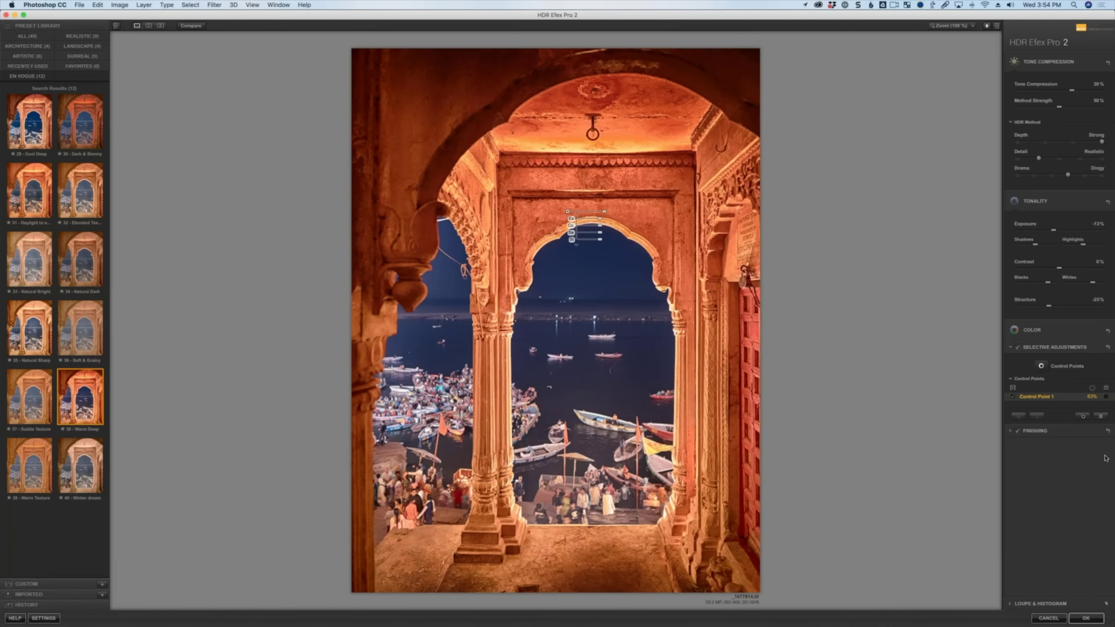
pyautogui.click(1105, 398)
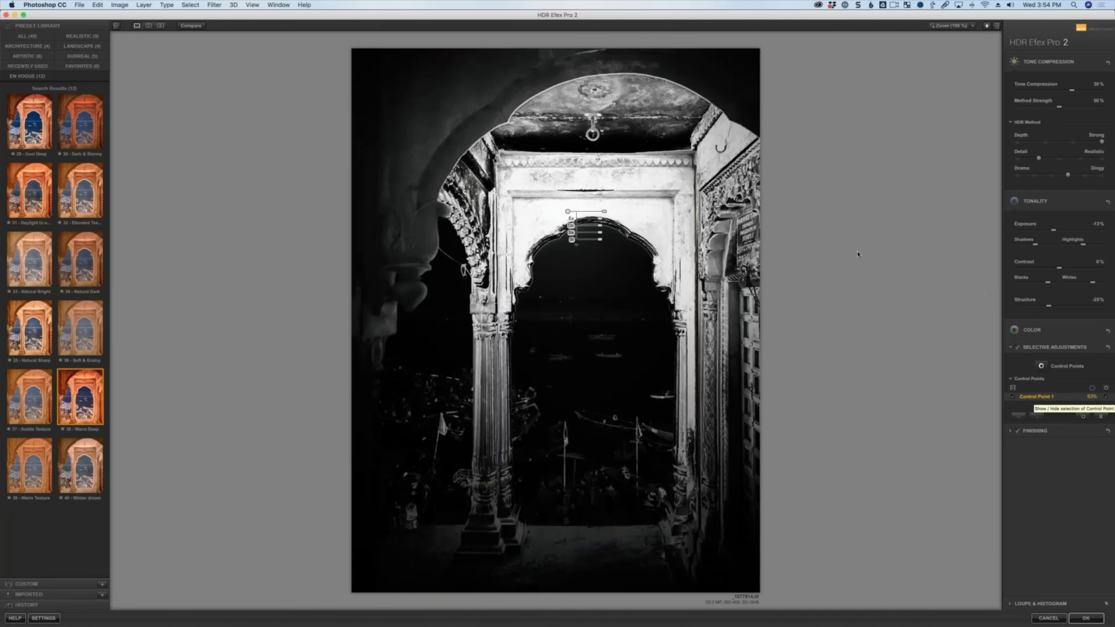
# Step: Move the control point around the wall above the arch to test its mask, ending on the ledge just above the arch
pyautogui.moveTo(568, 213)
pyautogui.mouseDown()
pyautogui.moveTo(543, 205)
pyautogui.moveTo(545, 193)
pyautogui.moveTo(586, 199)
pyautogui.mouseUp()
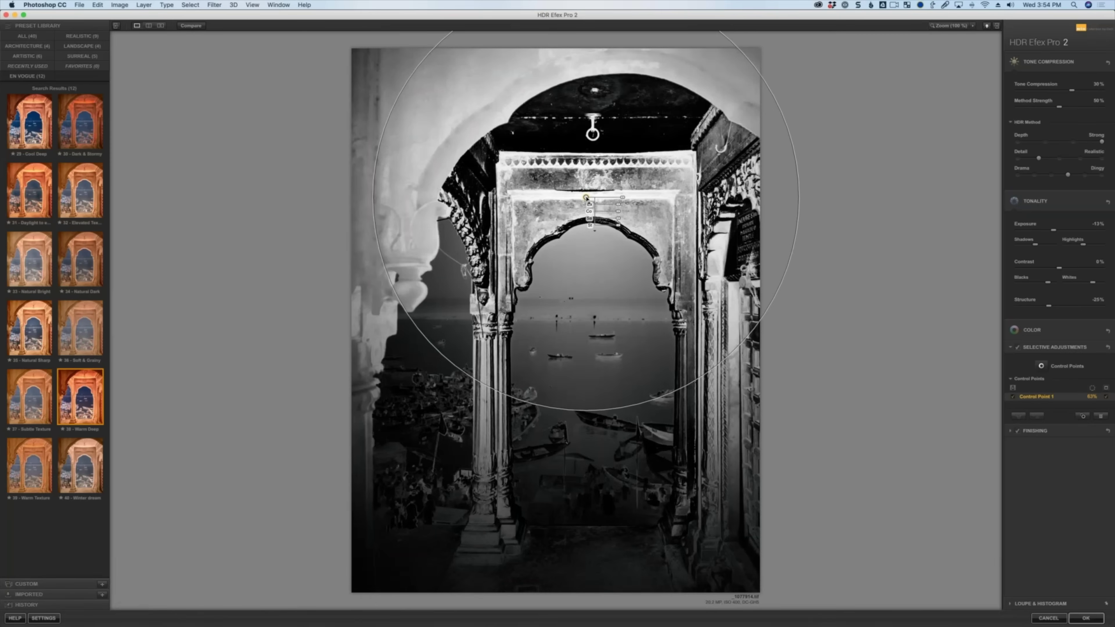
pyautogui.click(586, 198)
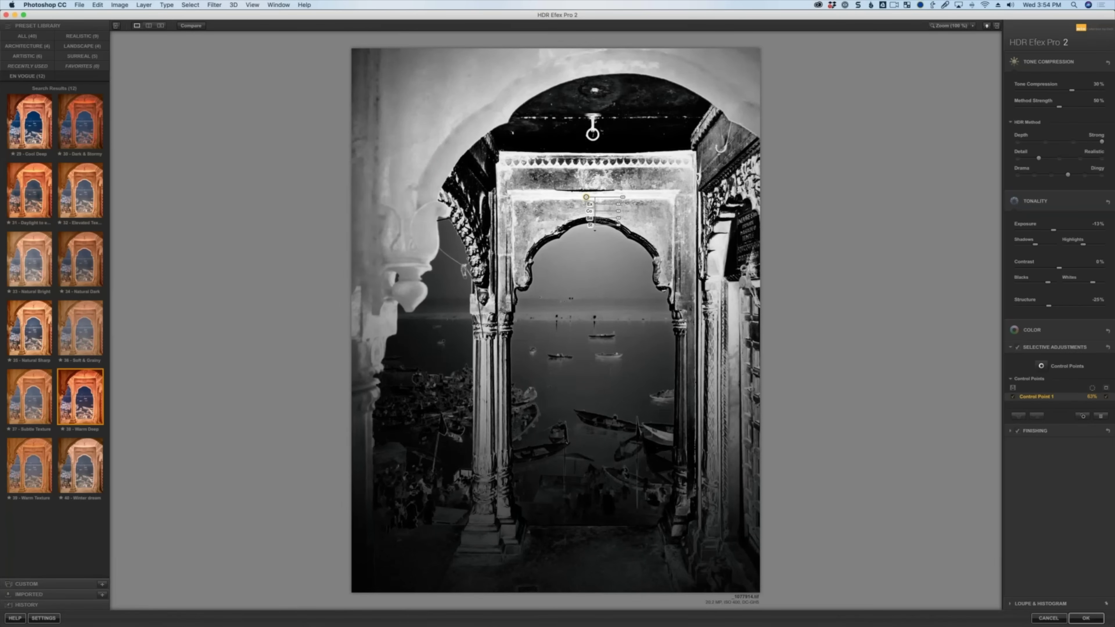
pyautogui.moveTo(586, 197); pyautogui.dragTo(600, 210)
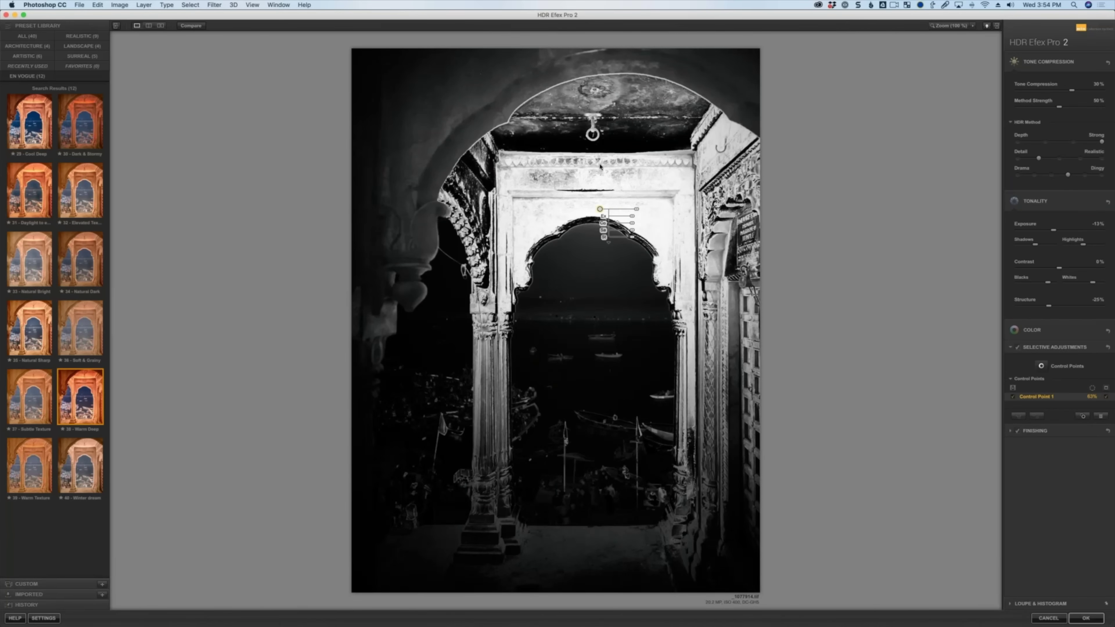
pyautogui.moveTo(600, 209); pyautogui.dragTo(568, 196)
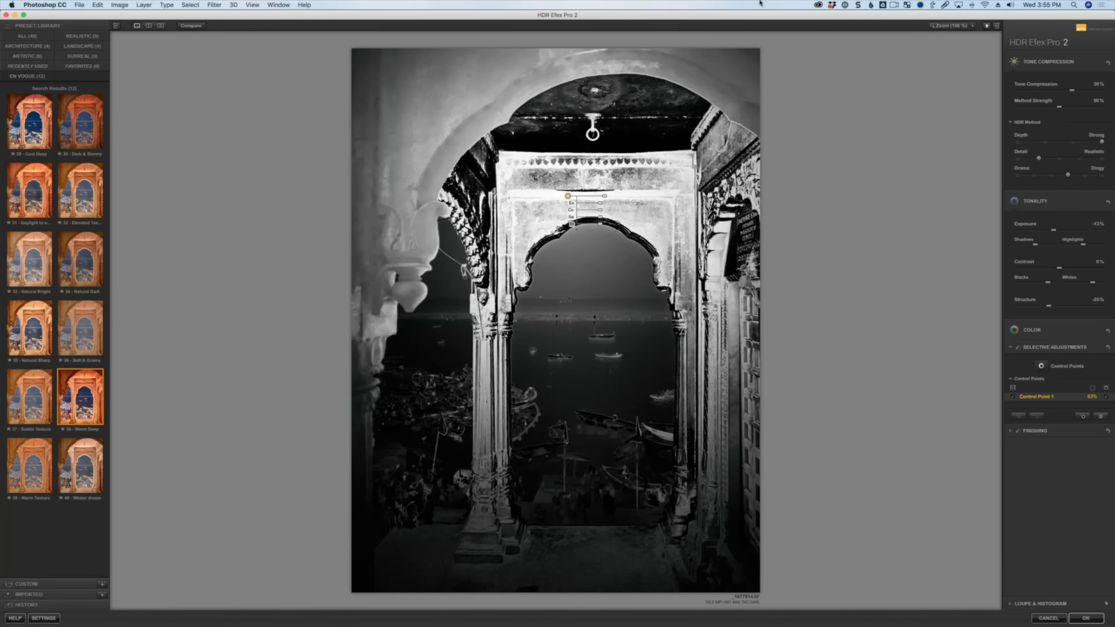
# Step: Add a second control point of 44% size in the sky inside the arch, testing it beside the lower column before returning it
pyautogui.click(1042, 367)
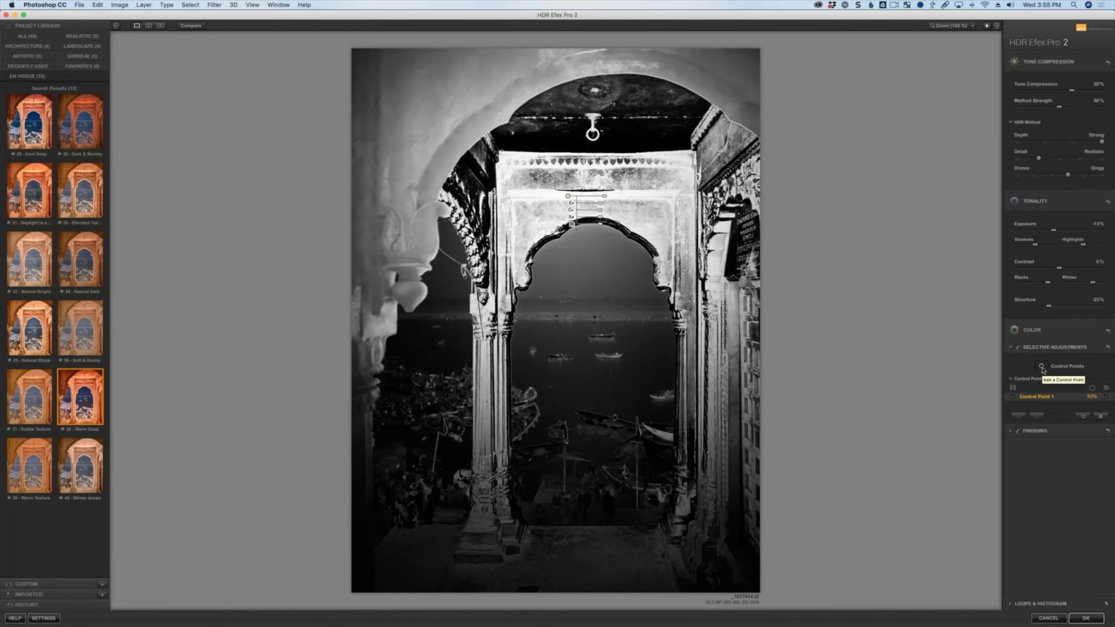
pyautogui.click(587, 269)
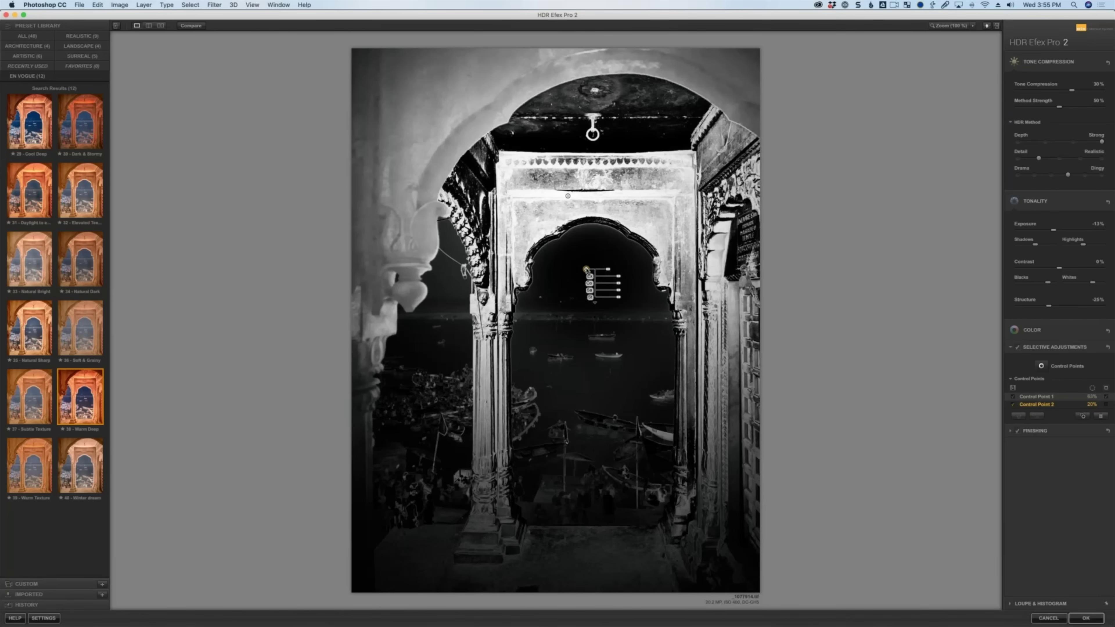
pyautogui.moveTo(608, 269); pyautogui.dragTo(616, 269)
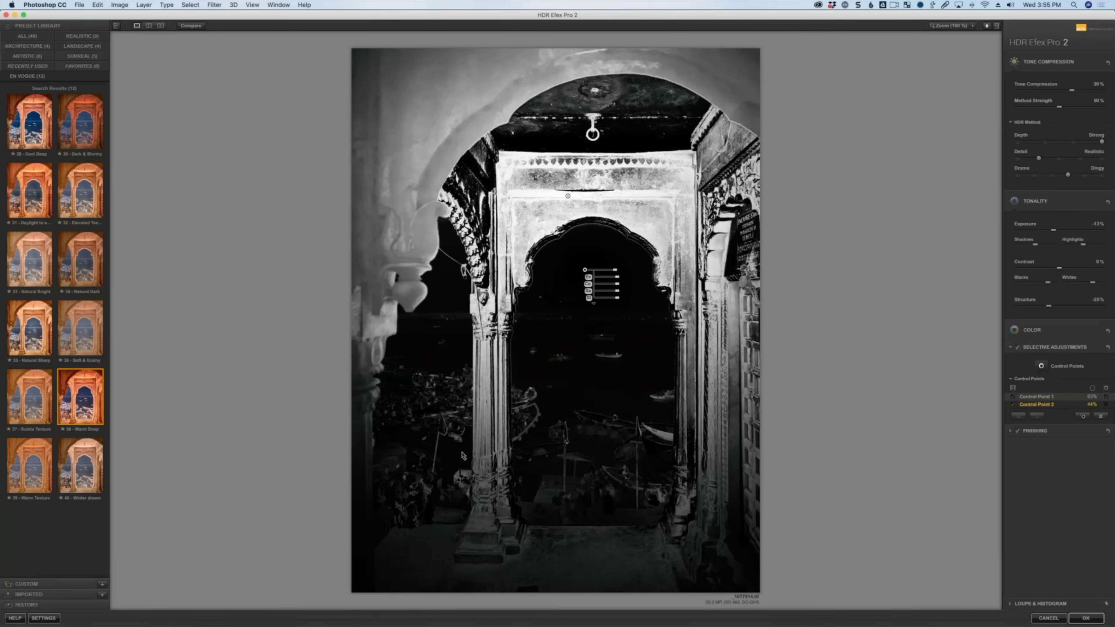
pyautogui.moveTo(585, 270); pyautogui.dragTo(452, 452)
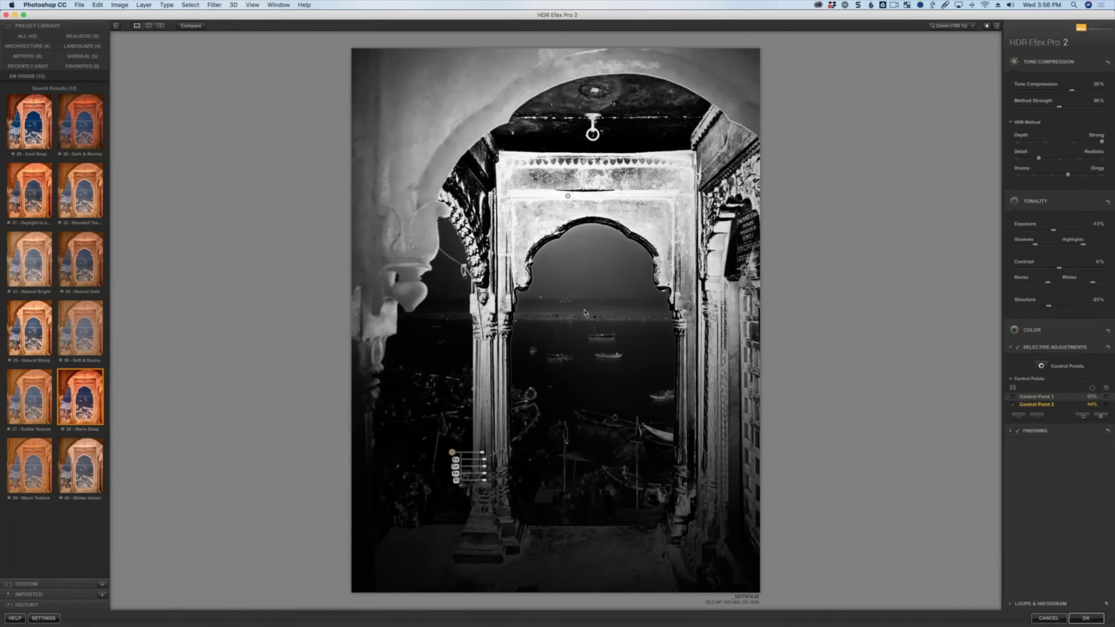
pyautogui.moveTo(593, 276); pyautogui.dragTo(588, 280)
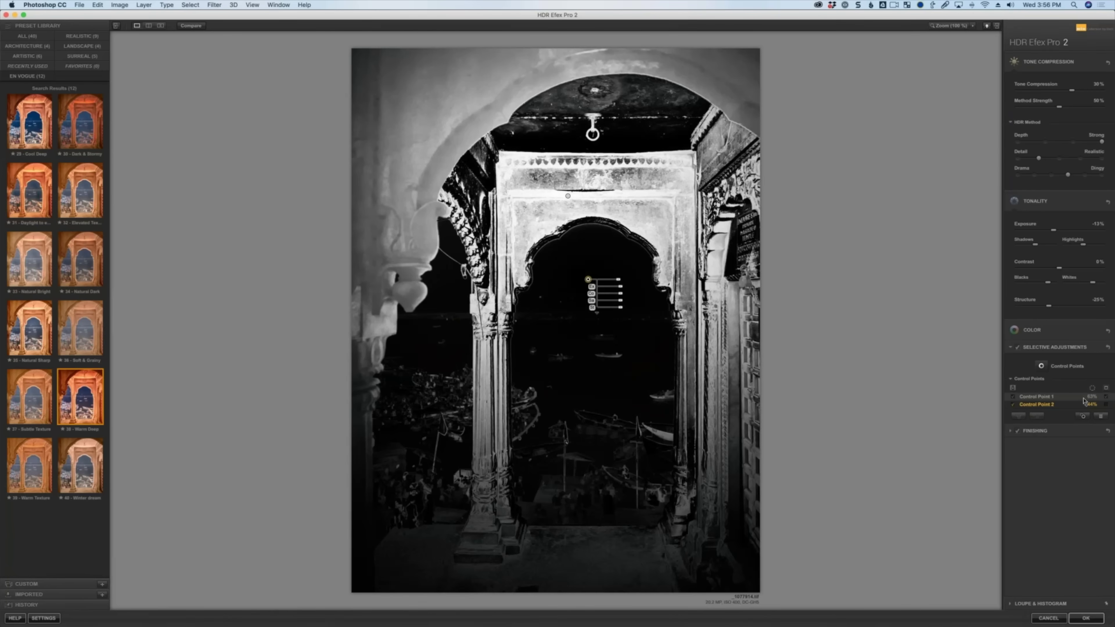
# Step: Apply the HDR Efex Pro 2 adjustments to the photo, undo them, and rerun the last filter
pyautogui.press('Return')
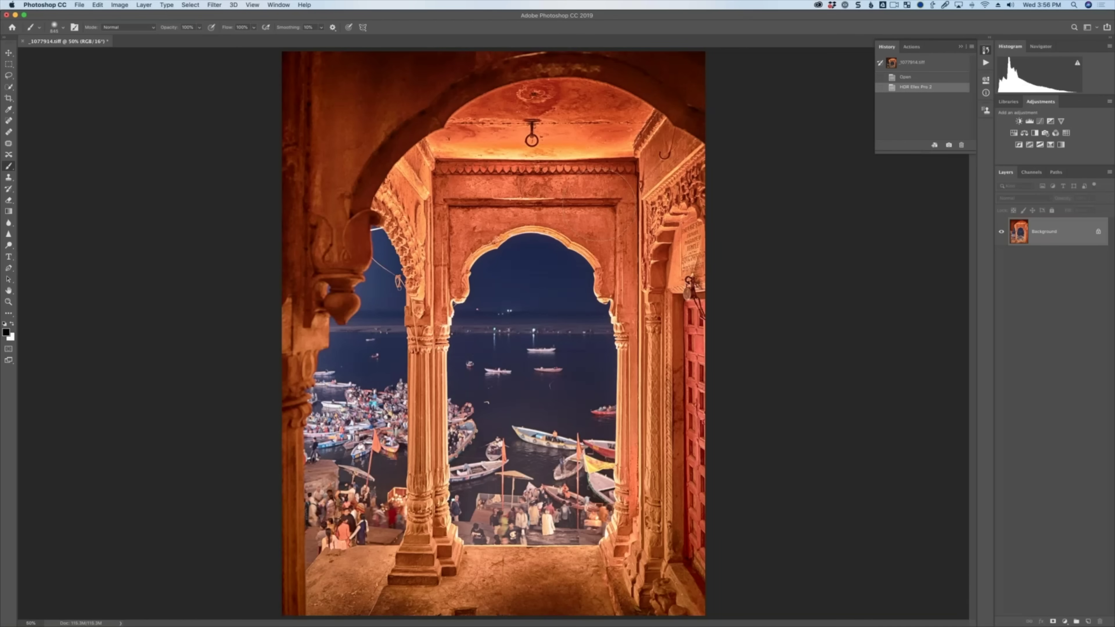
pyautogui.press('super+z')
pyautogui.click(214, 4)
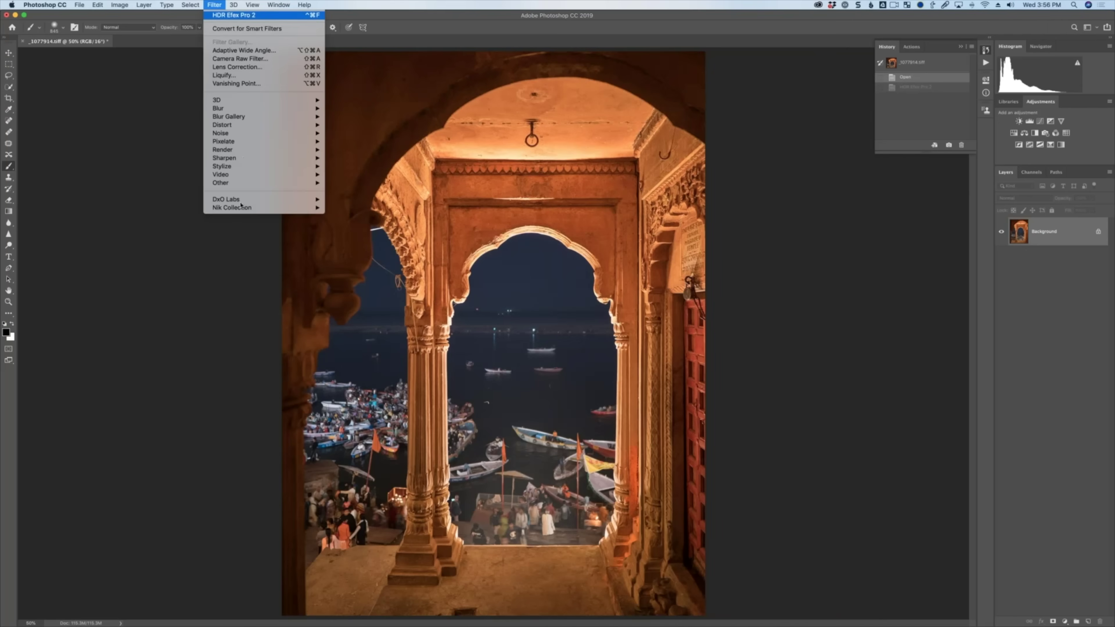
pyautogui.click(240, 15)
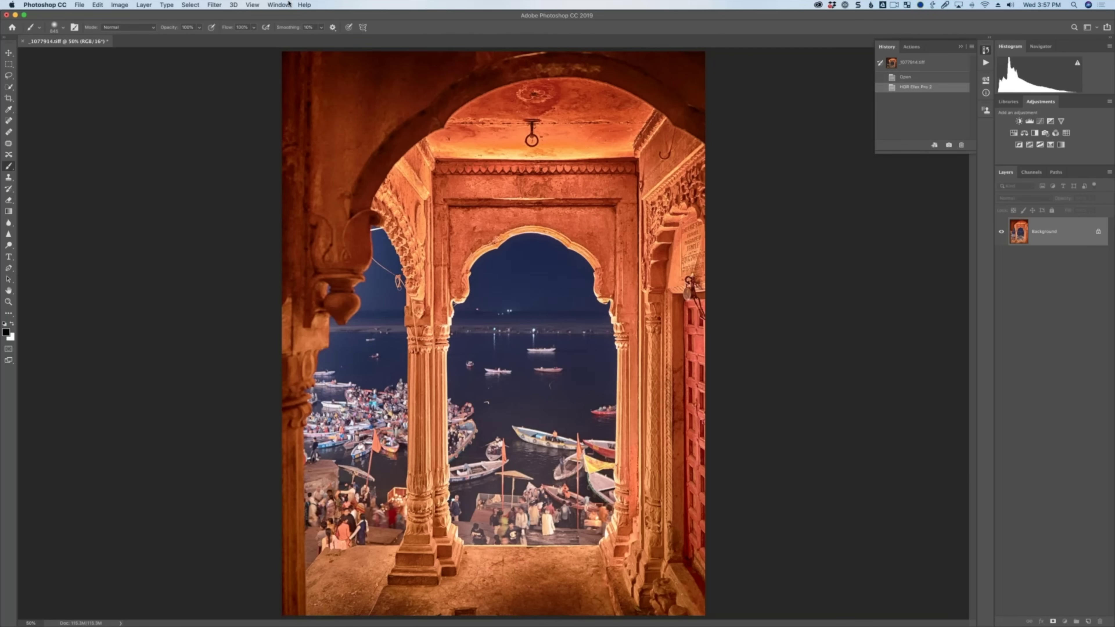
pyautogui.click(280, 5)
pyautogui.press('Escape')
pyautogui.hotkey('ctrl', 'Up')
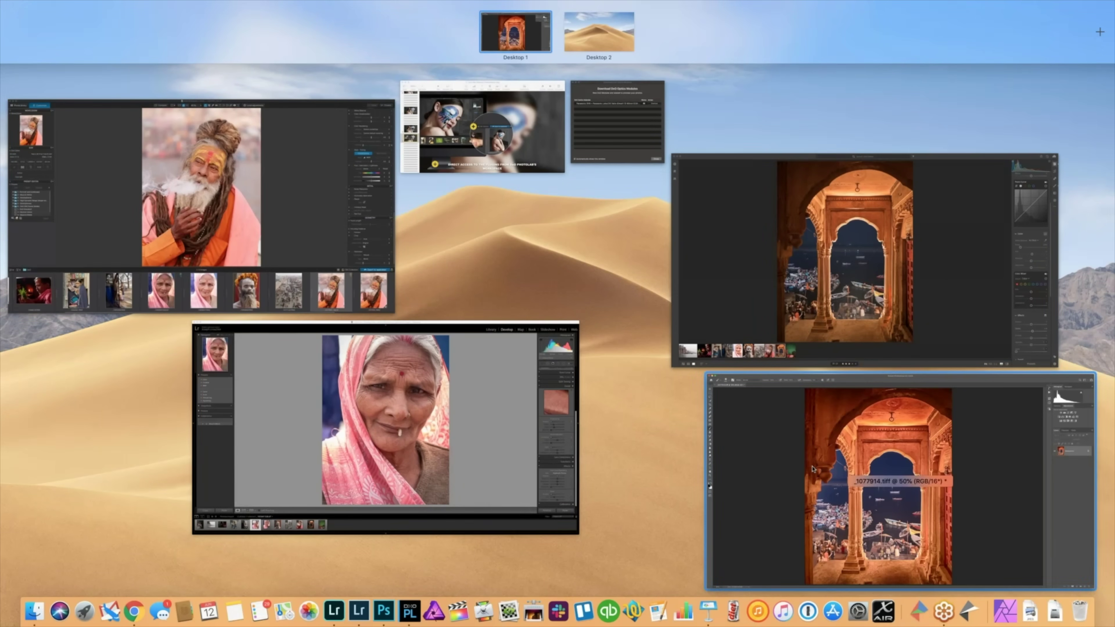
pyautogui.click(810, 482)
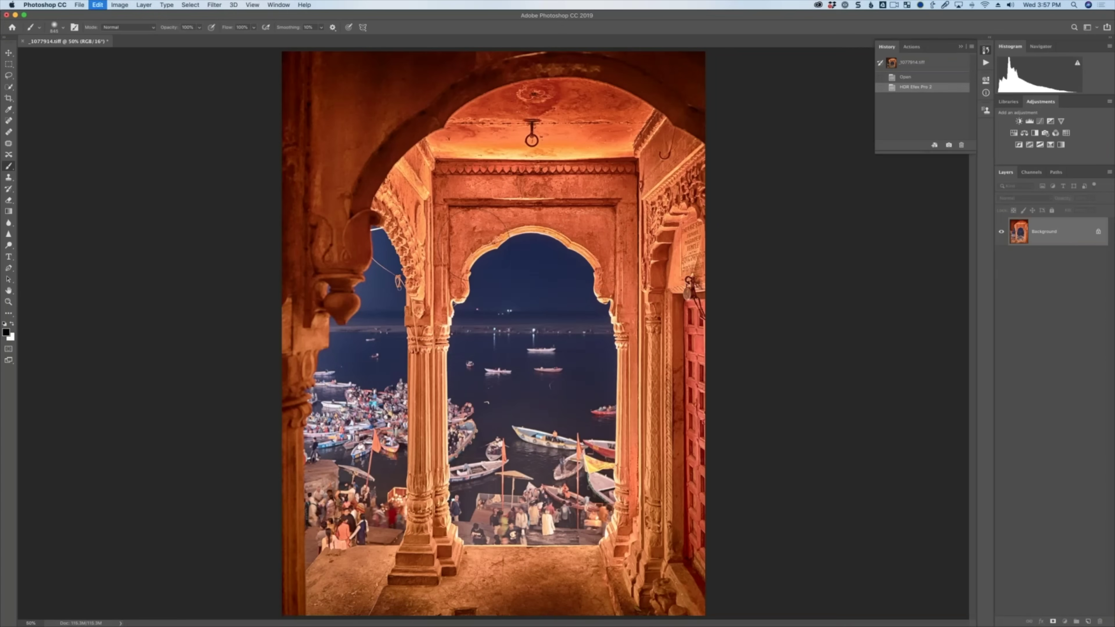
# Step: Undo the repeated HDR Efex Pro 2 filter and reopen HDR Efex Pro 2 from the Nik Collection for new settings
pyautogui.press('super+z')
pyautogui.click(215, 5)
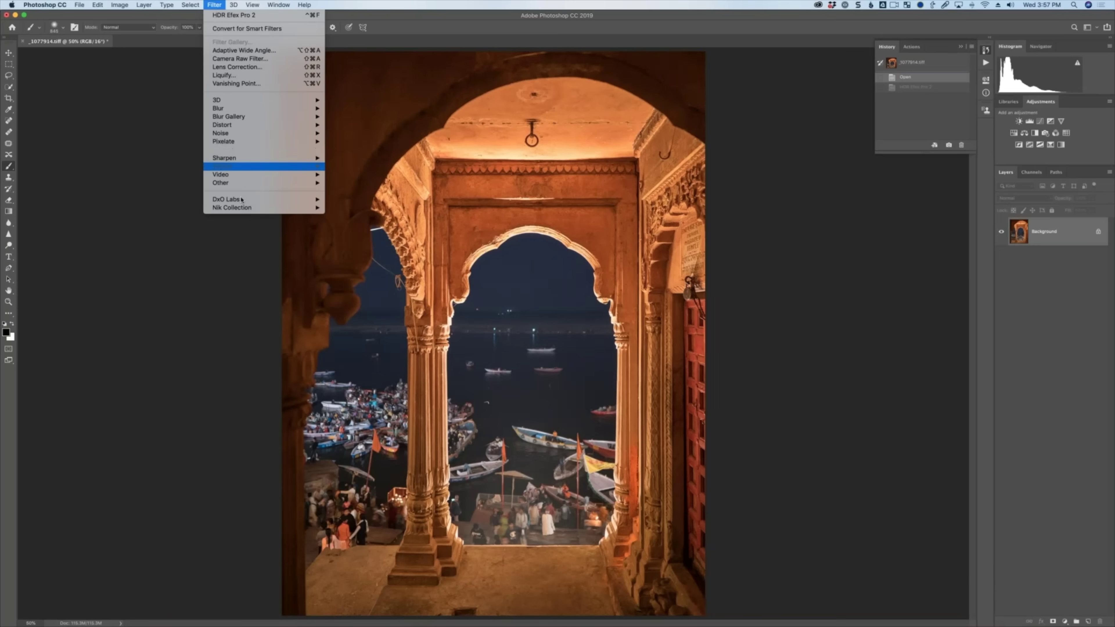
pyautogui.moveTo(269, 208)
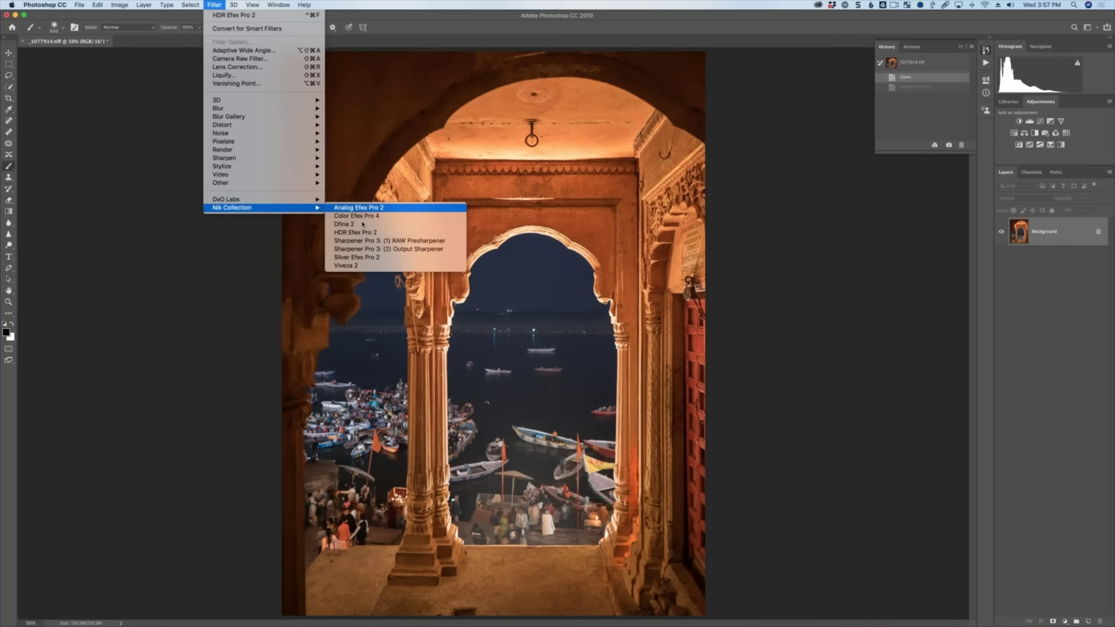
pyautogui.click(369, 232)
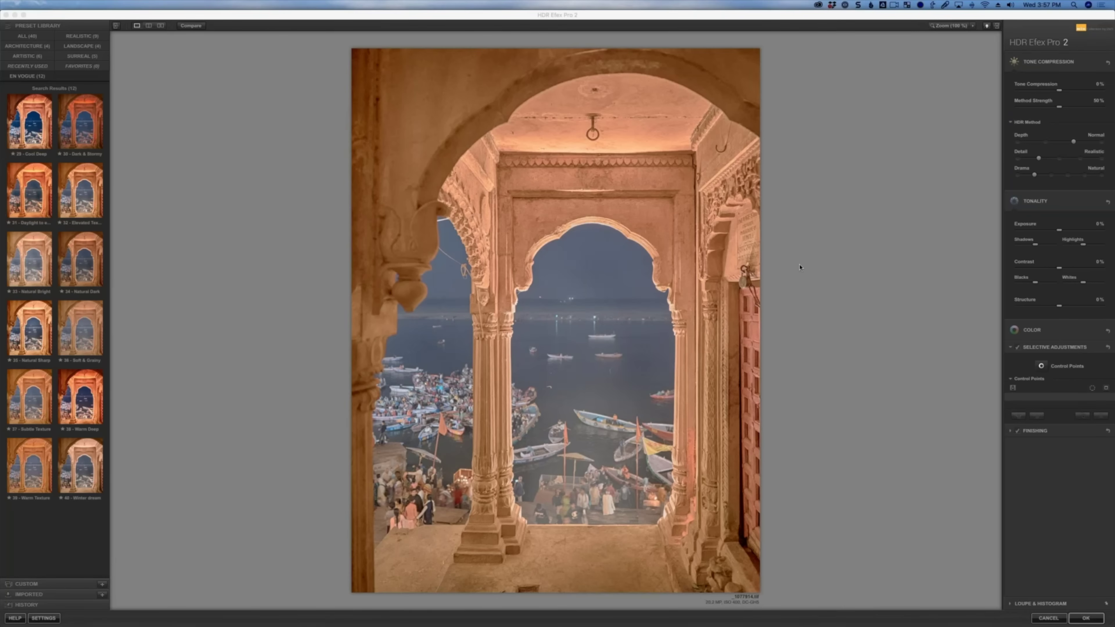
# Step: Apply the 38 - Warm Deep preset and lower the photo's Exposure to -23%
pyautogui.click(76, 383)
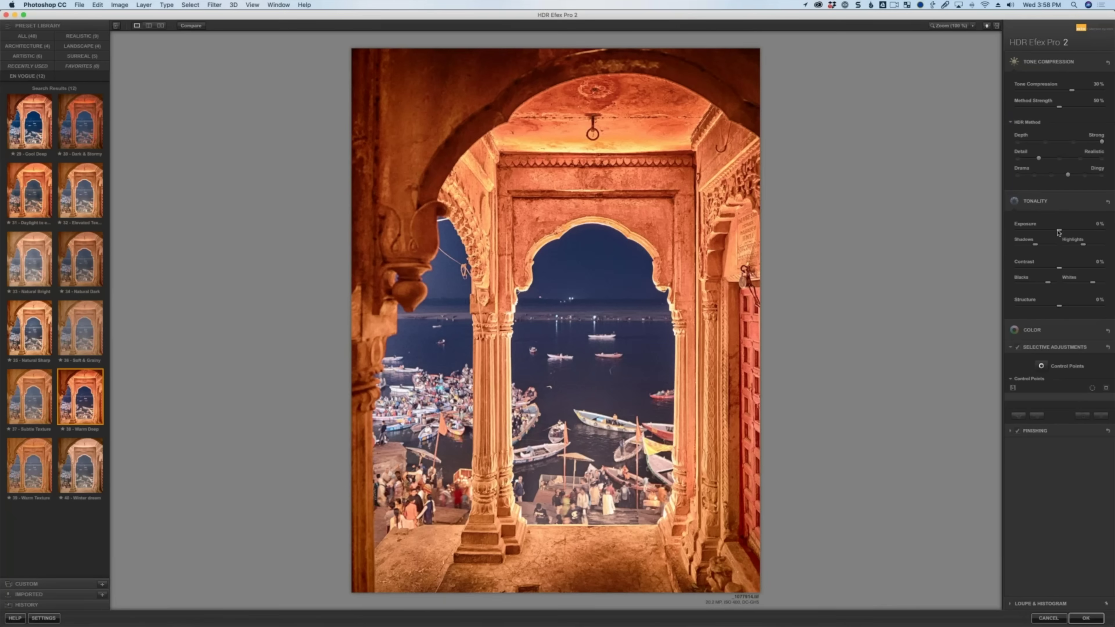
pyautogui.click(1048, 233)
pyautogui.moveTo(1048, 235); pyautogui.dragTo(1049, 235)
# Step: Place a control point on the wall above the central arch, show its mask, and enlarge it to about 50%
pyautogui.click(1041, 366)
pyautogui.click(541, 214)
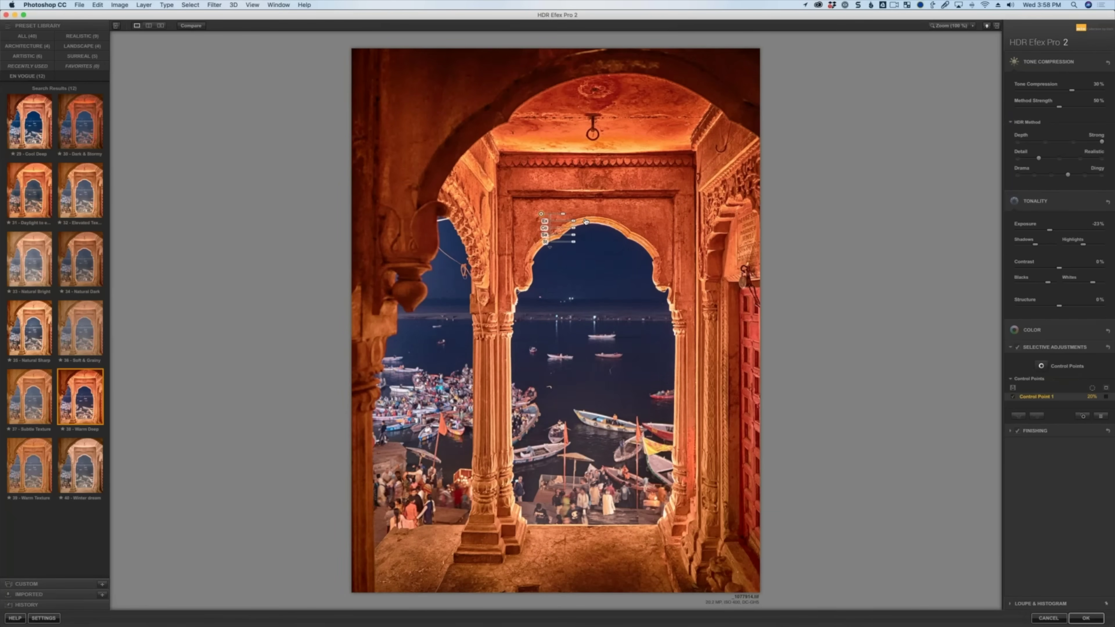
pyautogui.click(1106, 396)
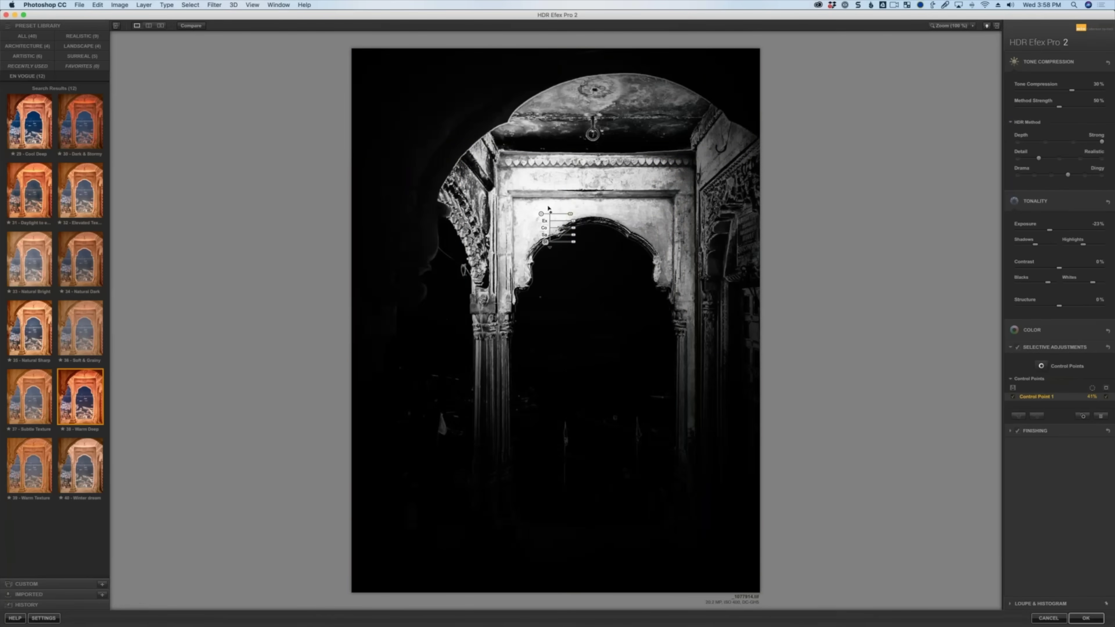
pyautogui.moveTo(571, 214); pyautogui.dragTo(589, 204)
pyautogui.moveTo(551, 198); pyautogui.dragTo(551, 195)
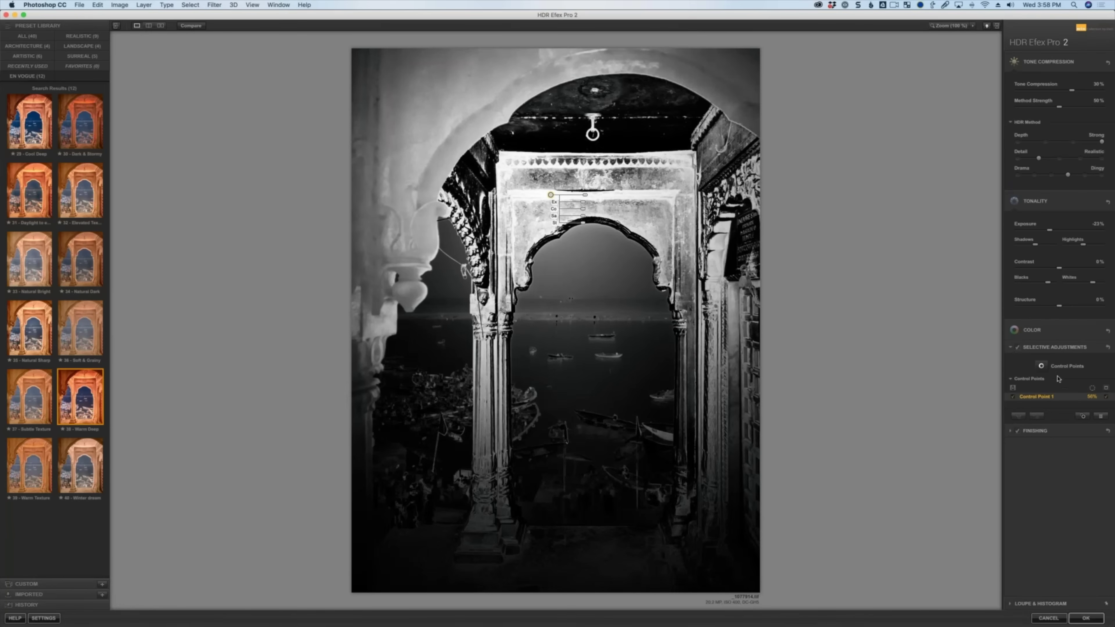
# Step: Add a second control point of 47% size in the sky inside the arch and hide the wall point's mask
pyautogui.click(1041, 367)
pyautogui.click(583, 269)
pyautogui.moveTo(598, 270); pyautogui.dragTo(616, 270)
pyautogui.click(1107, 399)
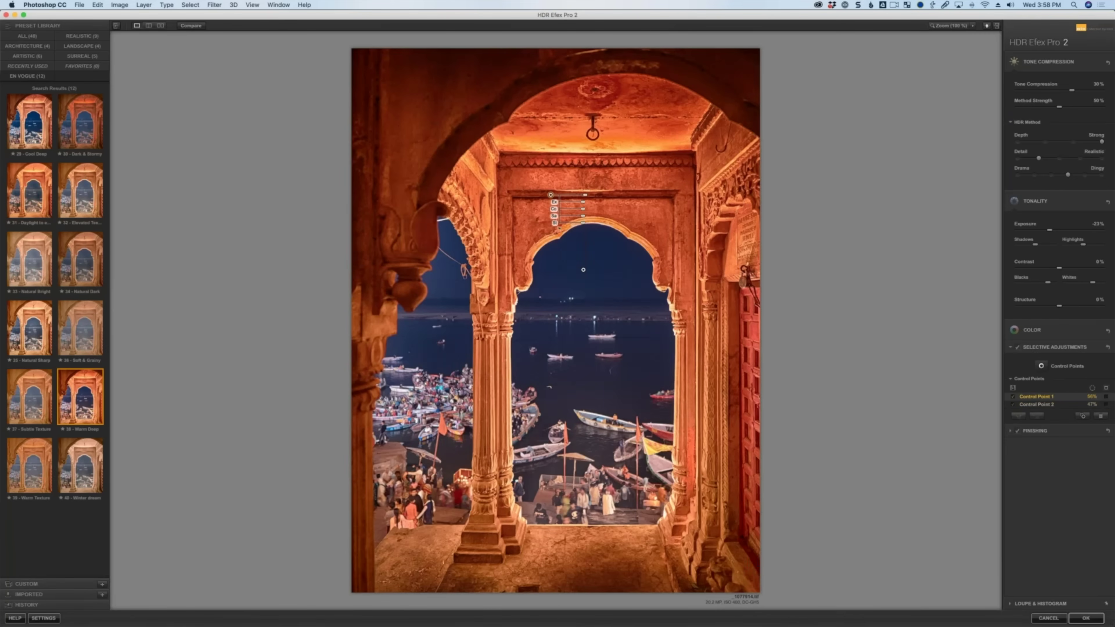
pyautogui.moveTo(583, 224); pyautogui.dragTo(636, 225)
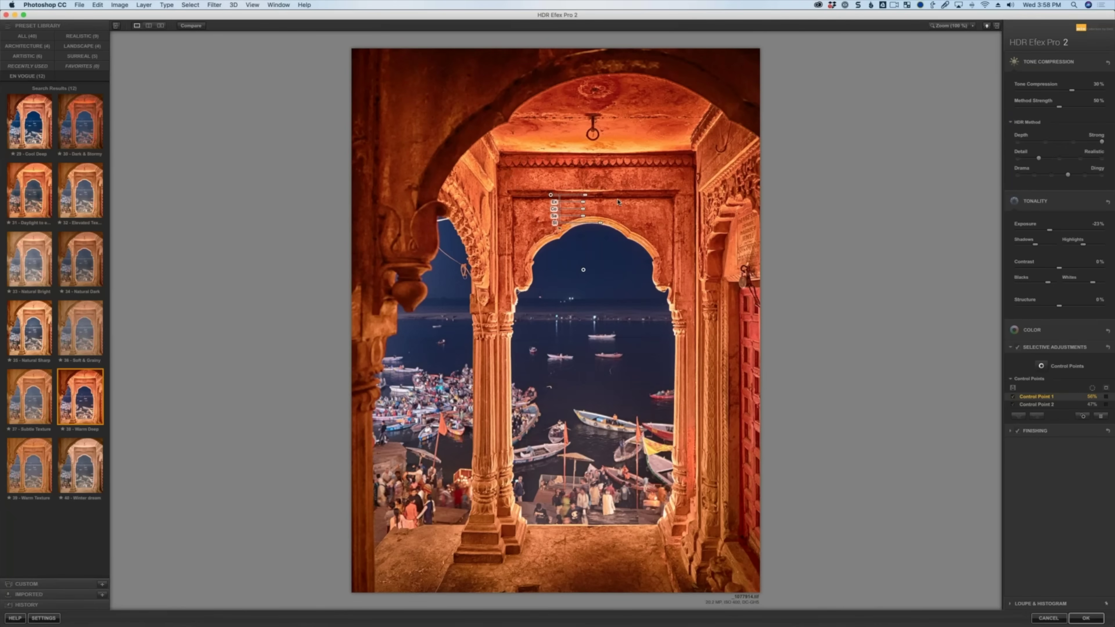
# Step: Darken the sky inside the arch with its control point's exposure and apply the filter to the photo
pyautogui.click(584, 271)
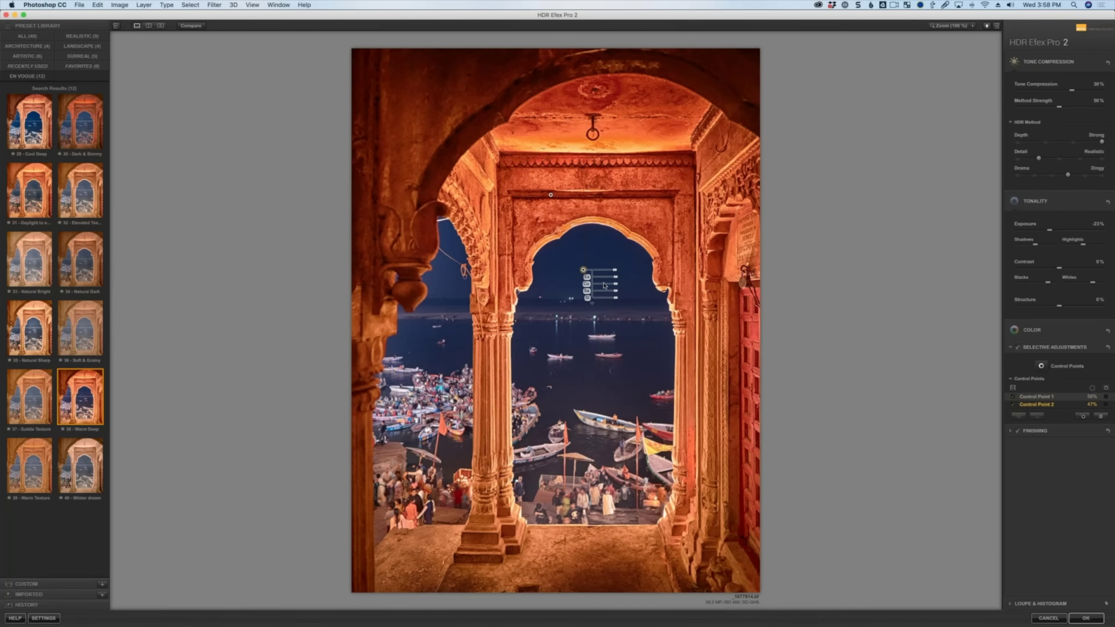
pyautogui.moveTo(615, 278); pyautogui.dragTo(608, 282)
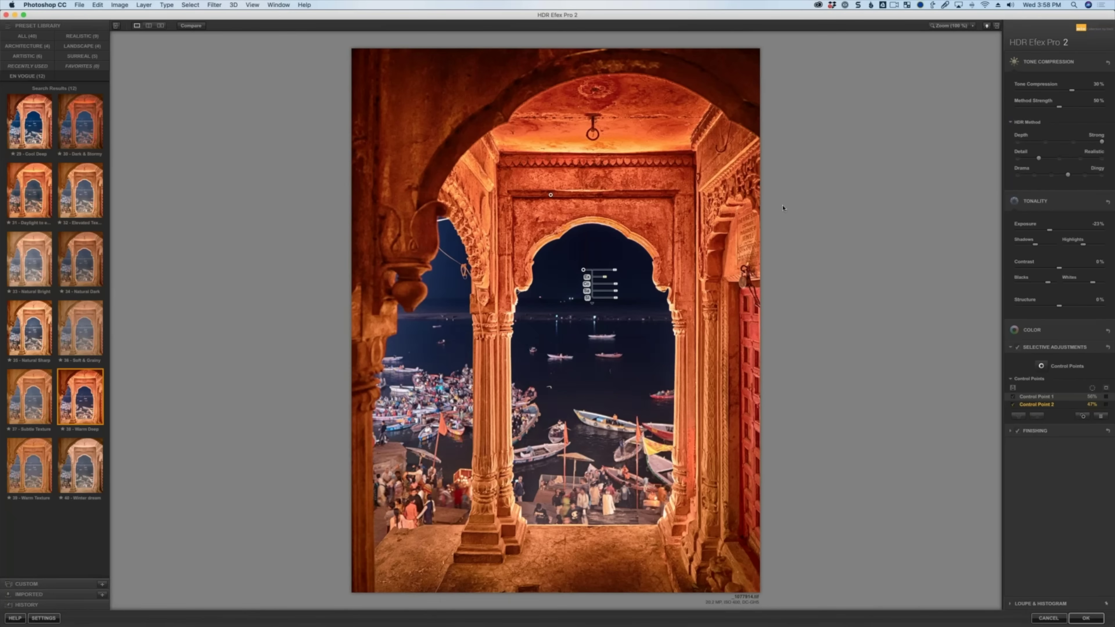
pyautogui.click(1090, 618)
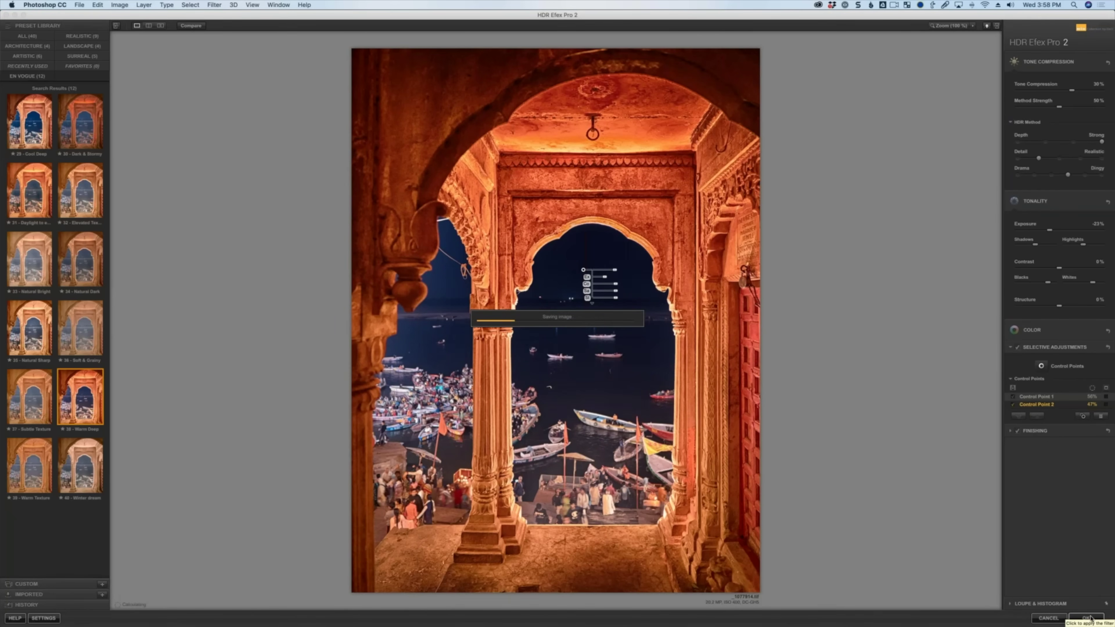